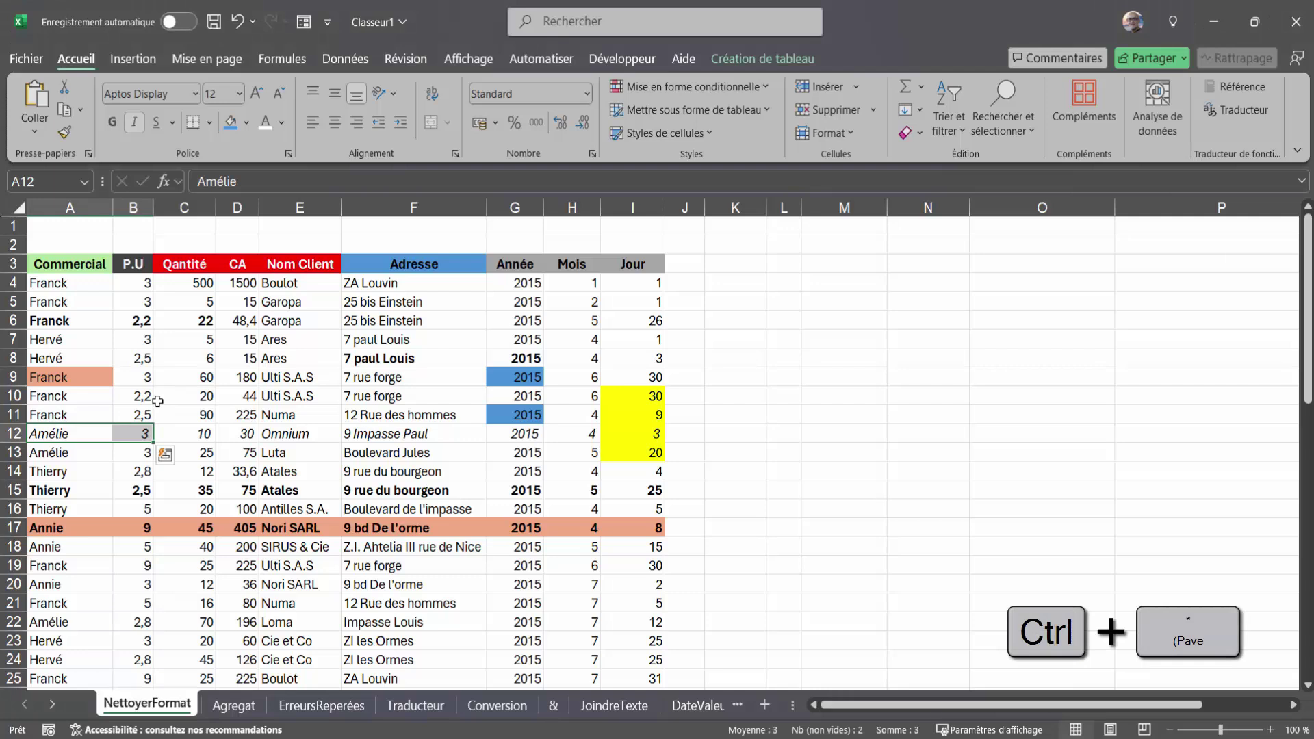
# - Clear all formatting from the entire sales table on the NettoyerFormat sheet, keeping its contents
pyautogui.press('ctrl+KP_Multiply')
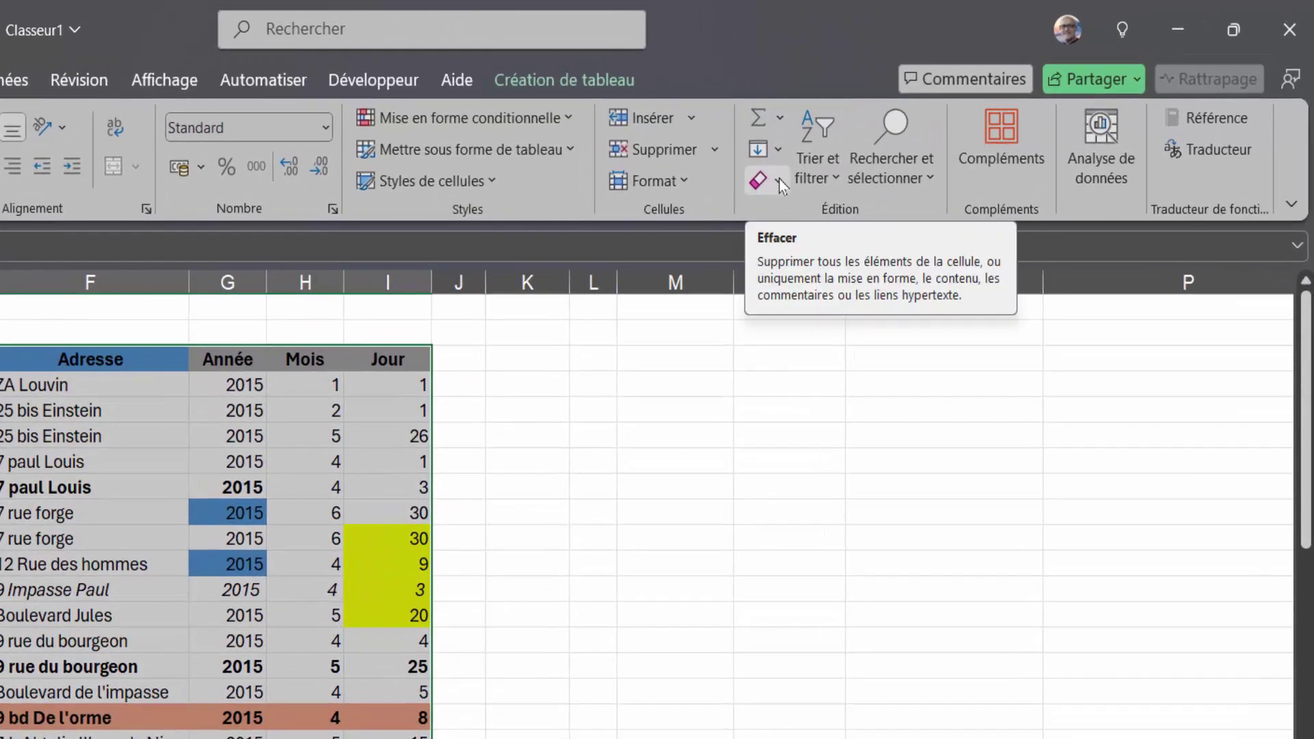
pyautogui.click(779, 183)
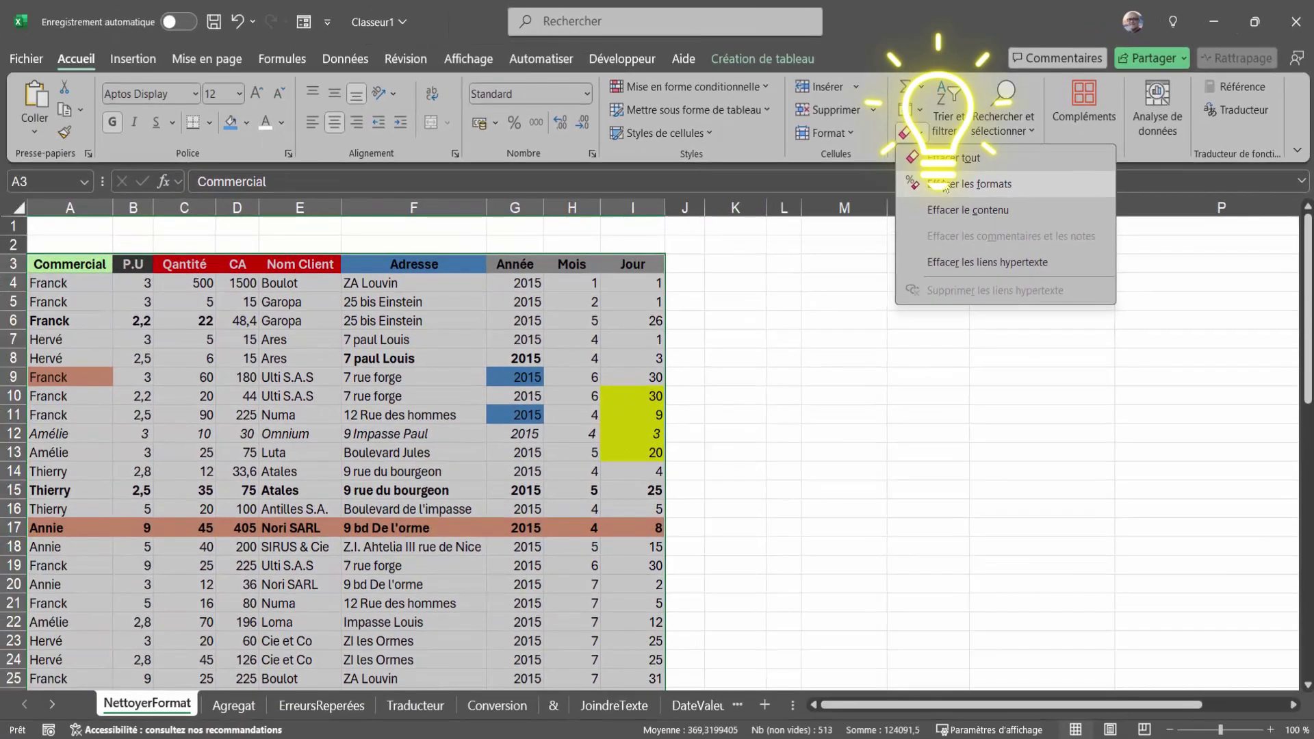
pyautogui.click(945, 186)
pyautogui.click(329, 344)
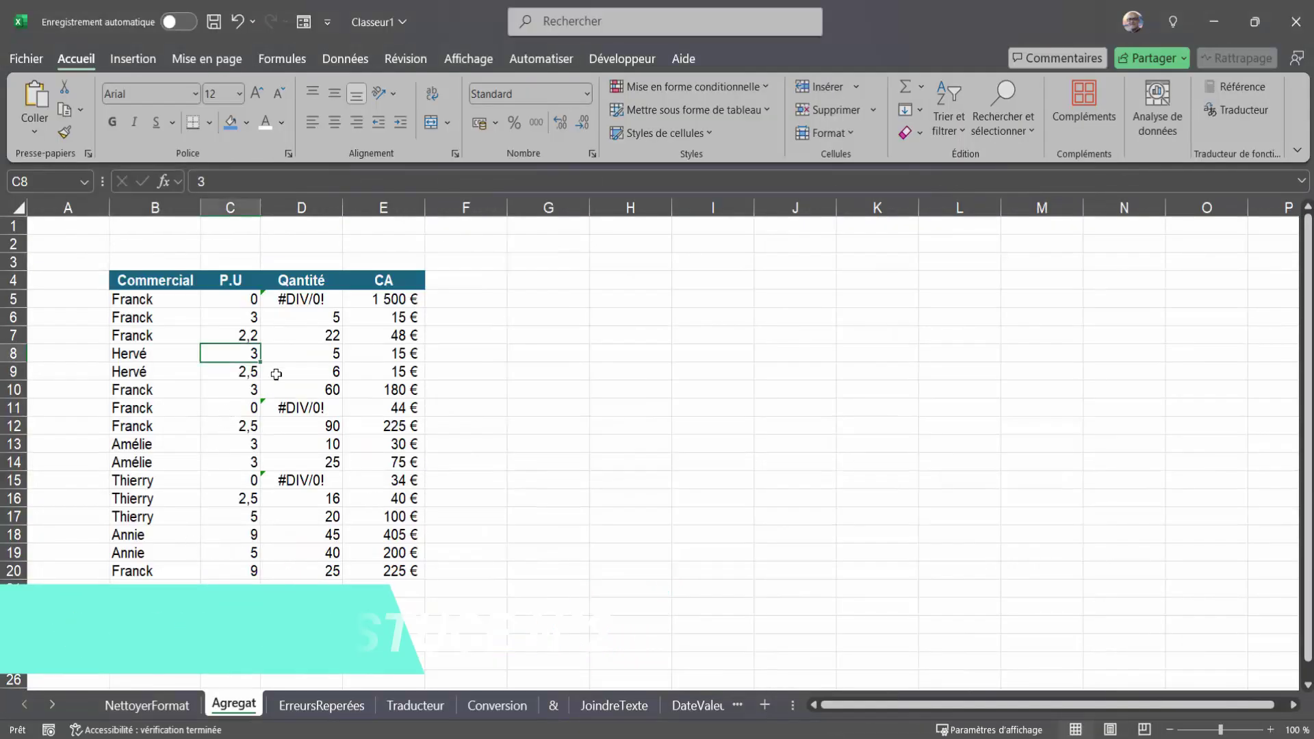
# - Try to average the Qantité values in D22 of the Agregat sheet with =MOYENNE(D5:D20)
pyautogui.click(223, 610)
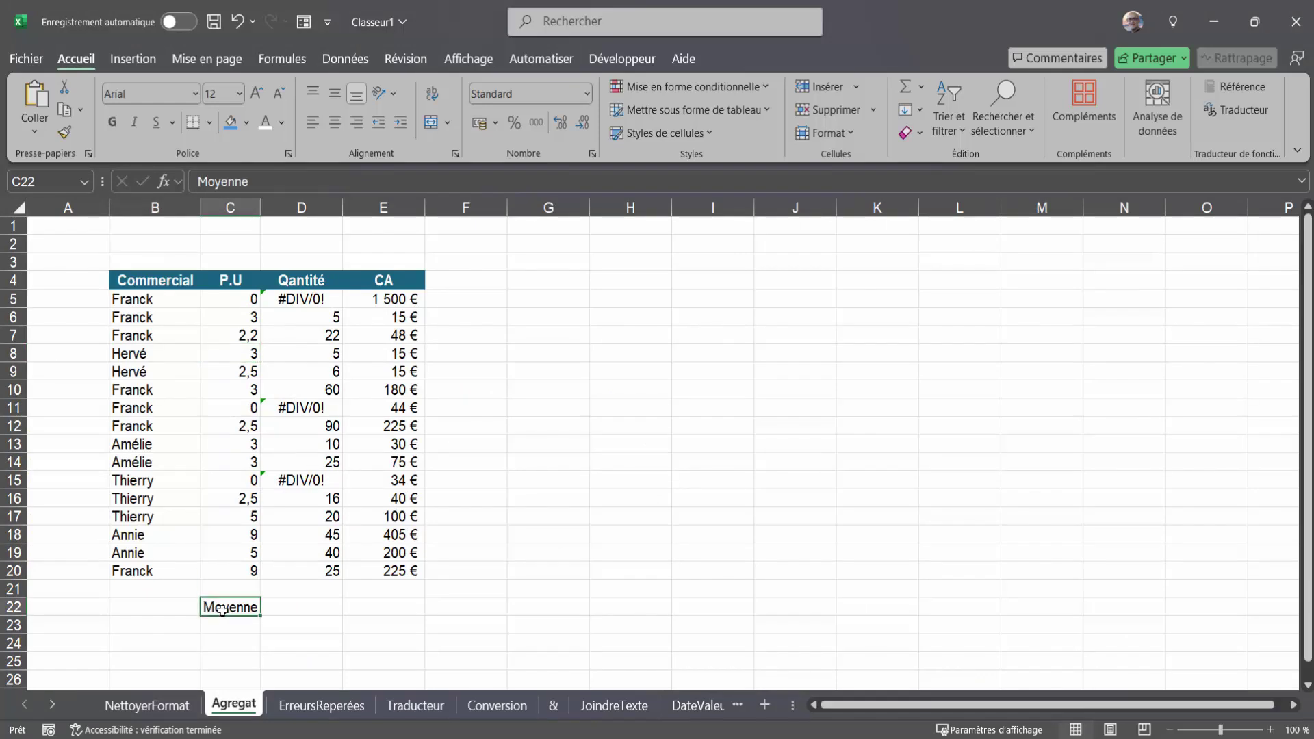
pyautogui.moveTo(316, 301); pyautogui.dragTo(318, 573)
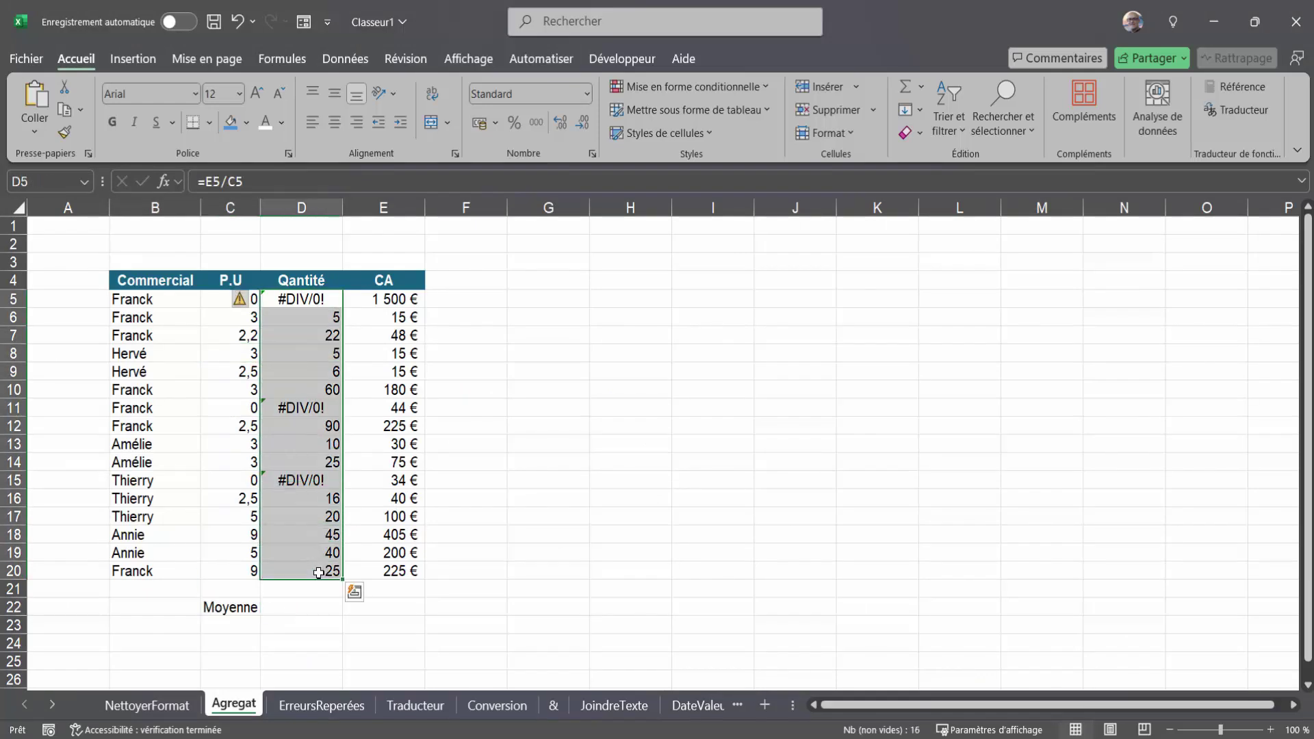
pyautogui.click(314, 608)
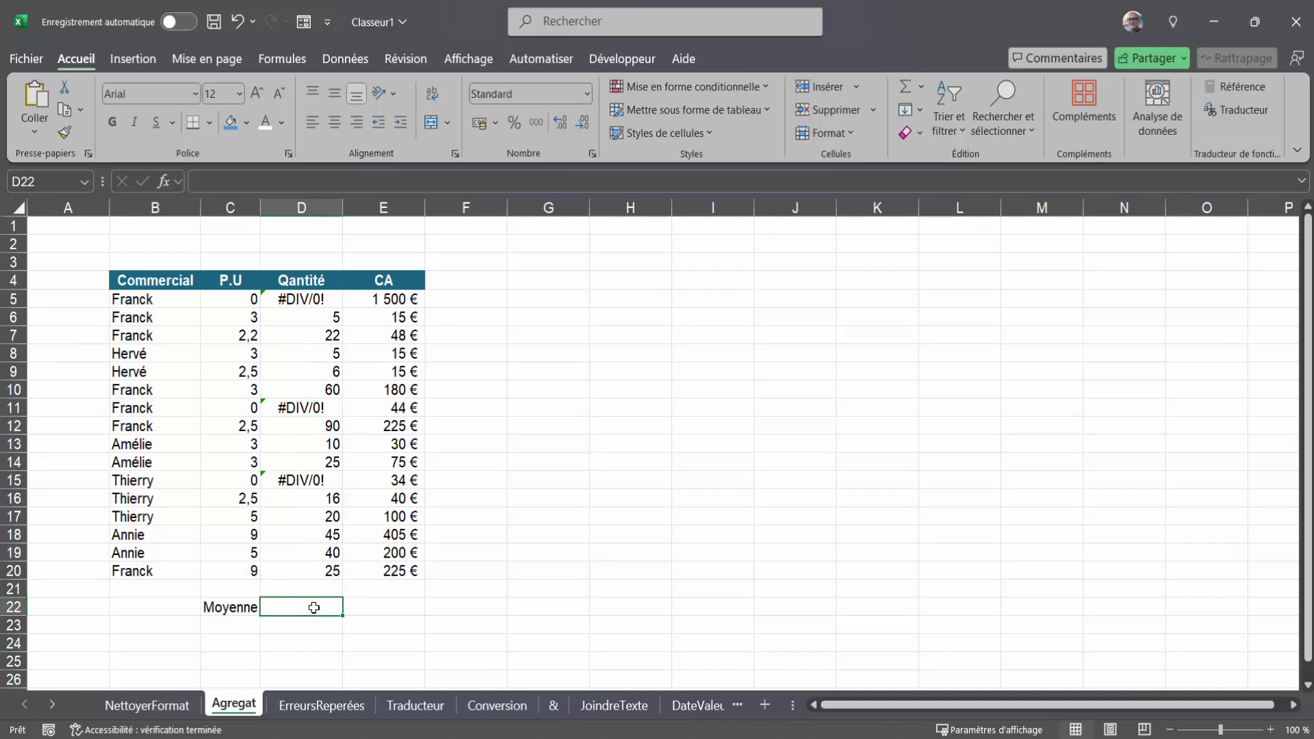
pyautogui.write('=moyenne')
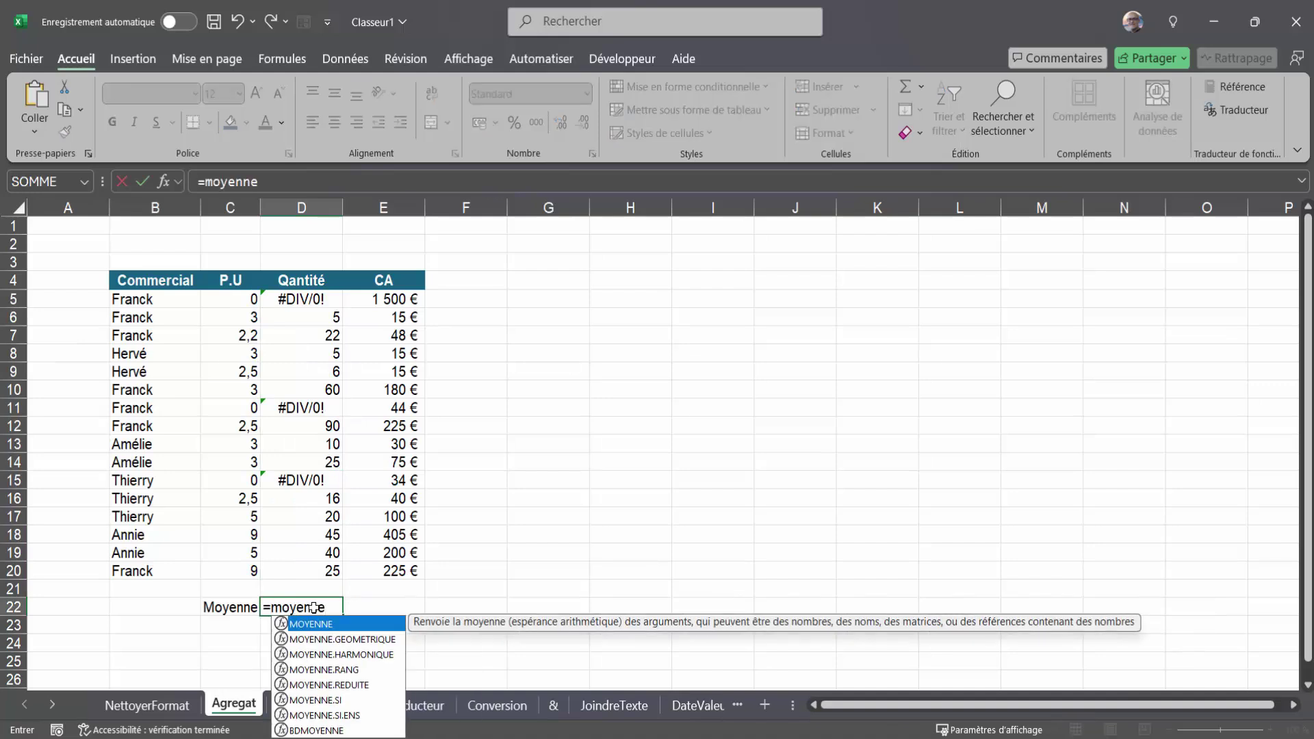
pyautogui.doubleClick(312, 623)
pyautogui.moveTo(301, 301); pyautogui.dragTo(304, 573)
pyautogui.write(')')
pyautogui.hotkey('ctrl', 'Return')
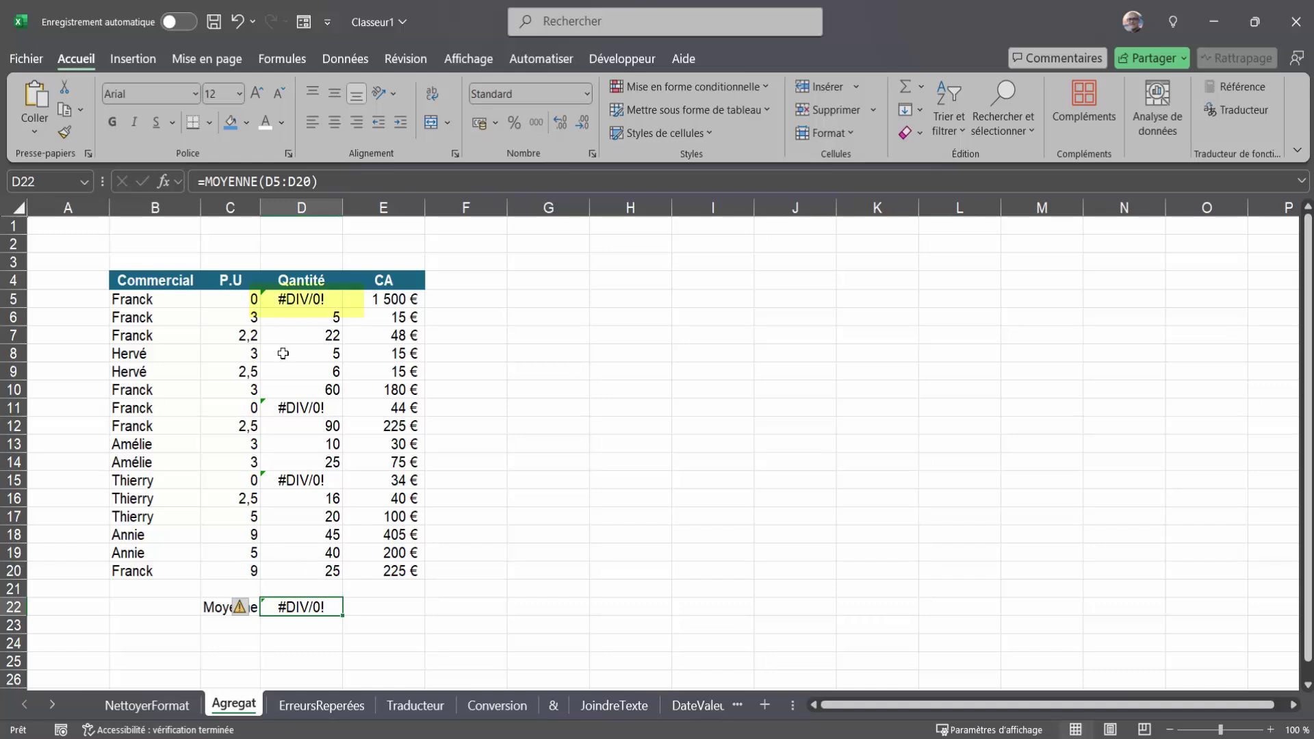
# - Examine the division formulas behind the error cells D5, D11 and D15 in the Qantité column
pyautogui.click(310, 300)
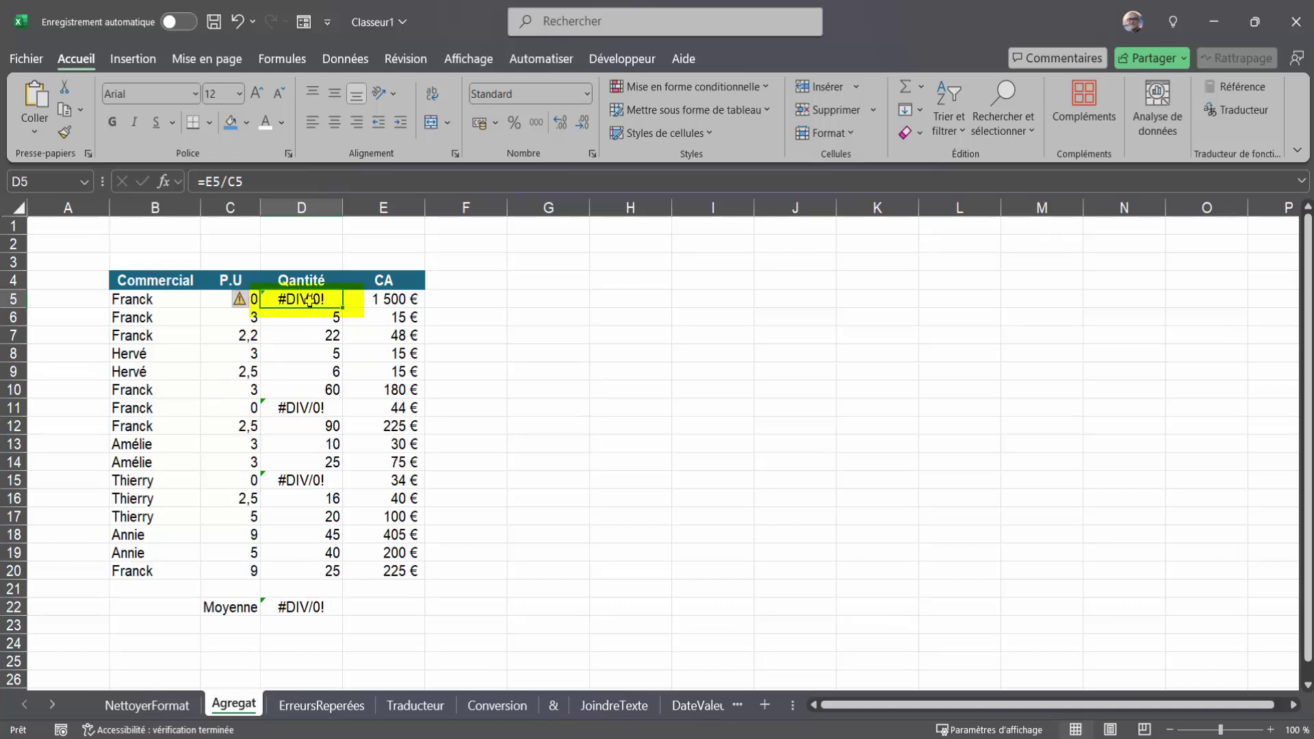
pyautogui.click(301, 408)
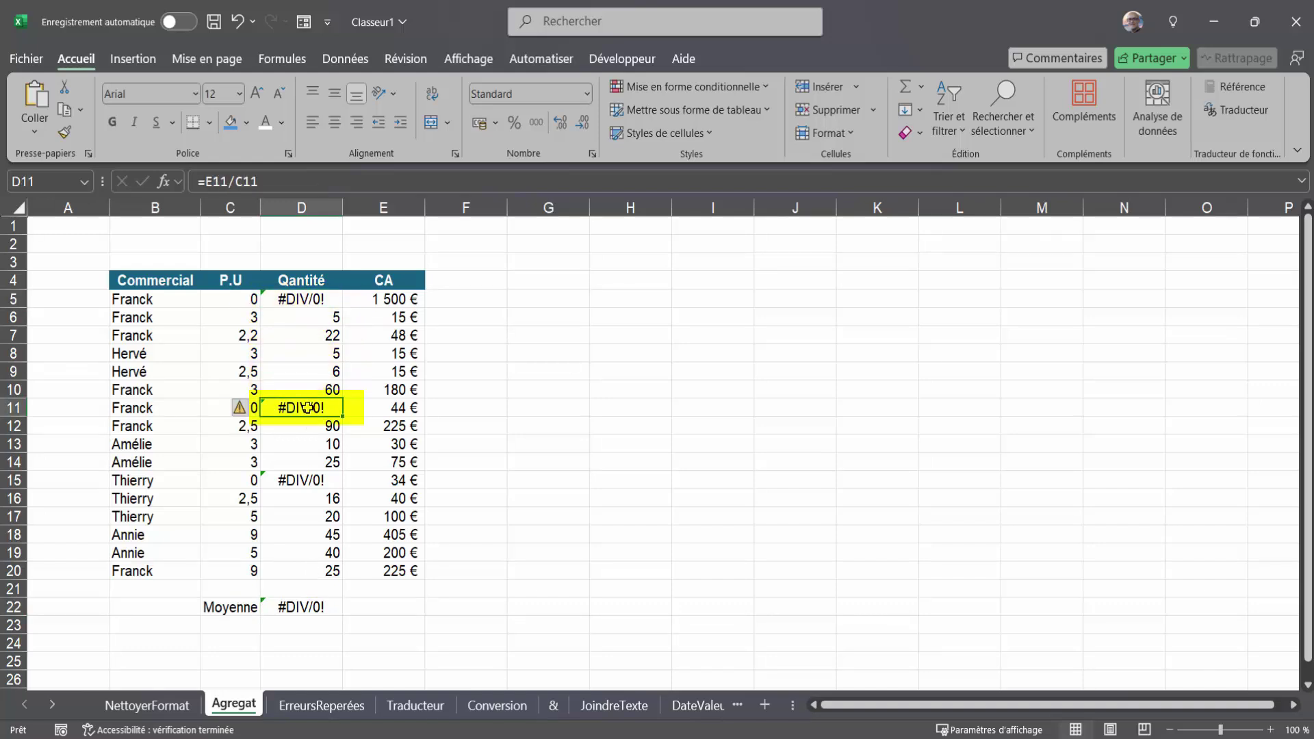
pyautogui.click(301, 480)
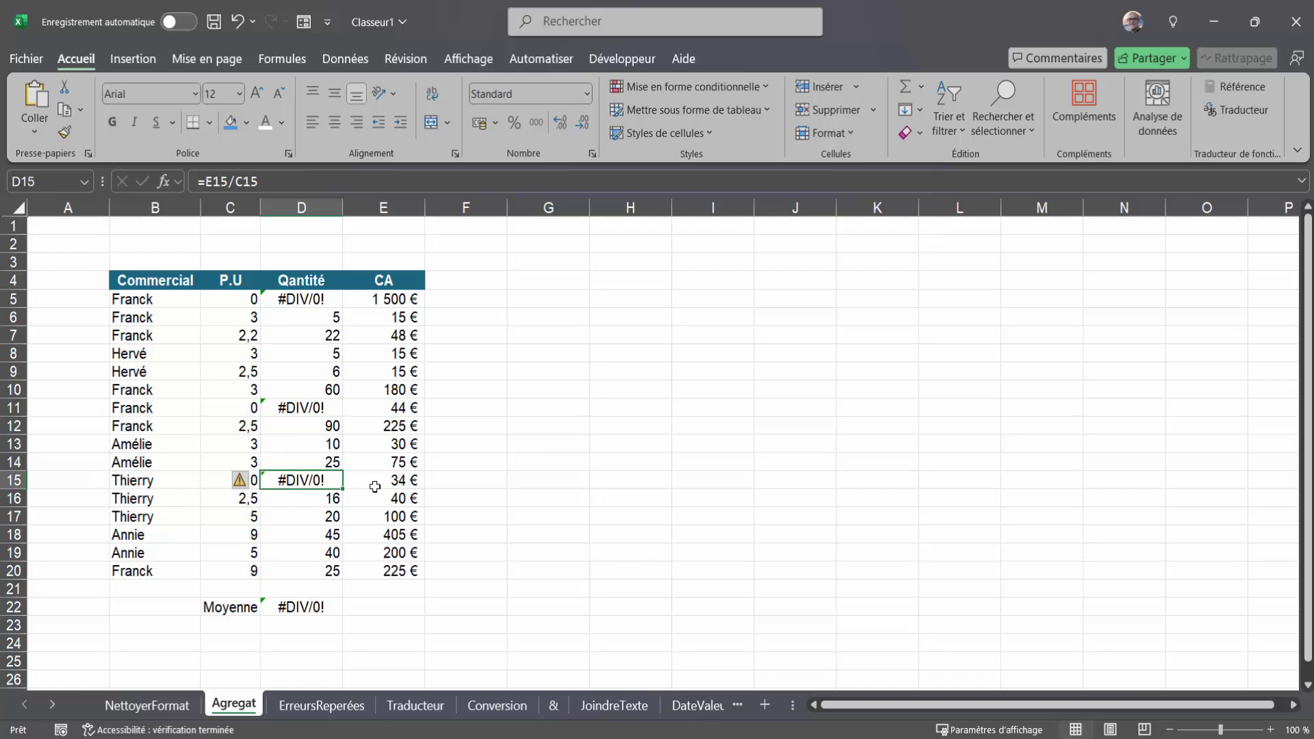
# - Replace the average formula in D22 with =AGREGAT(1;6;D5:D20), using MOYENNE and the option that ignores error values
pyautogui.click(315, 606)
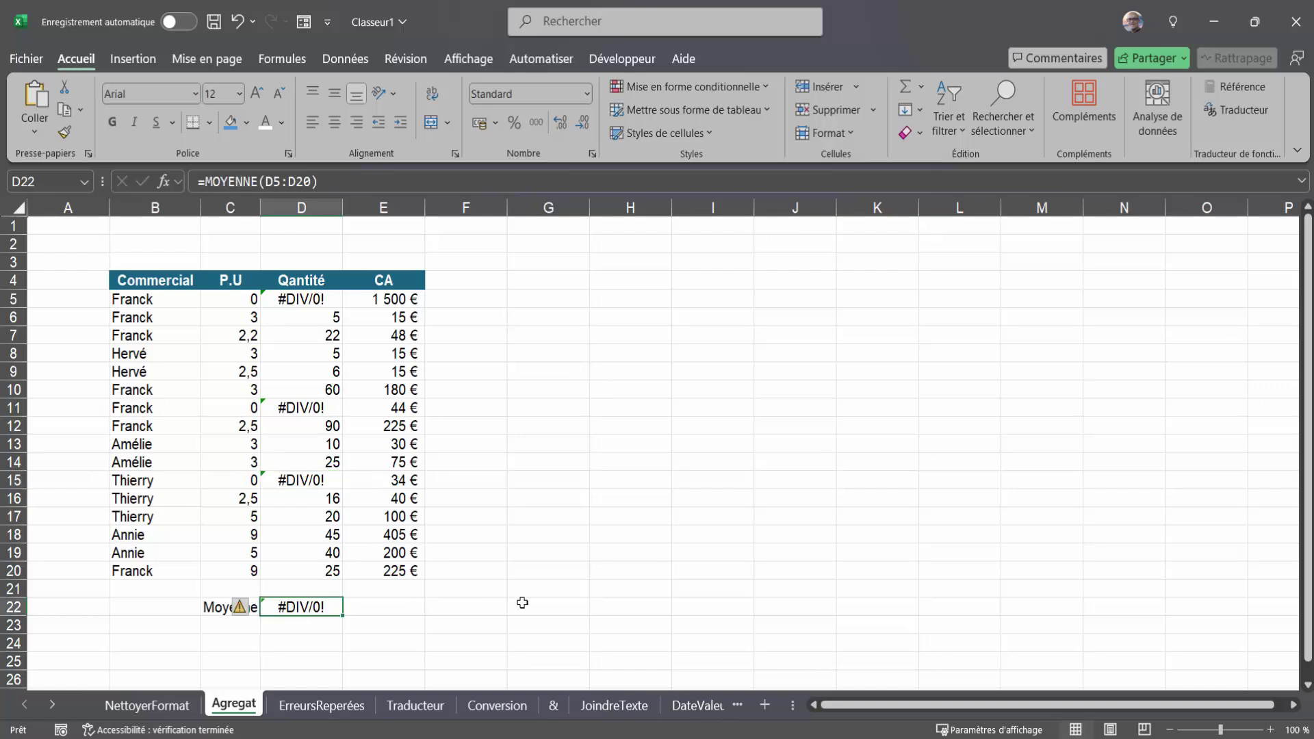
pyautogui.press('Delete')
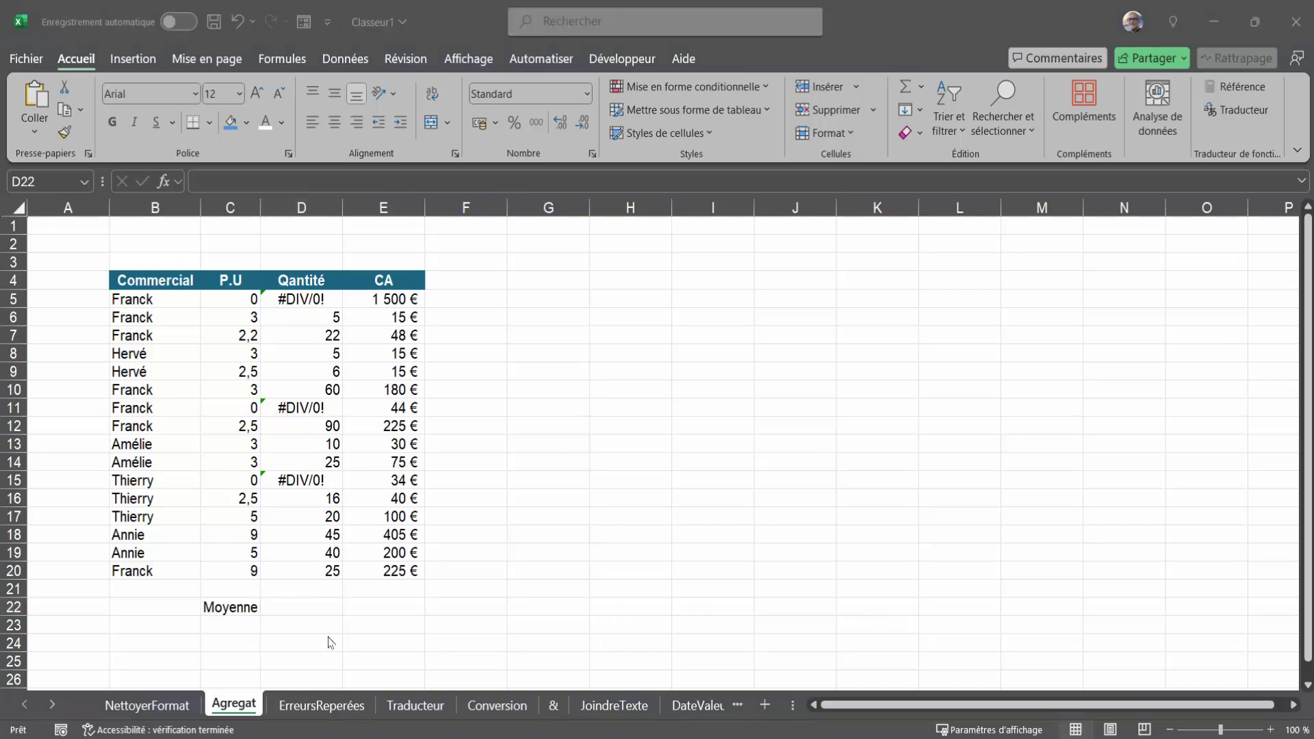
pyautogui.write('=ag')
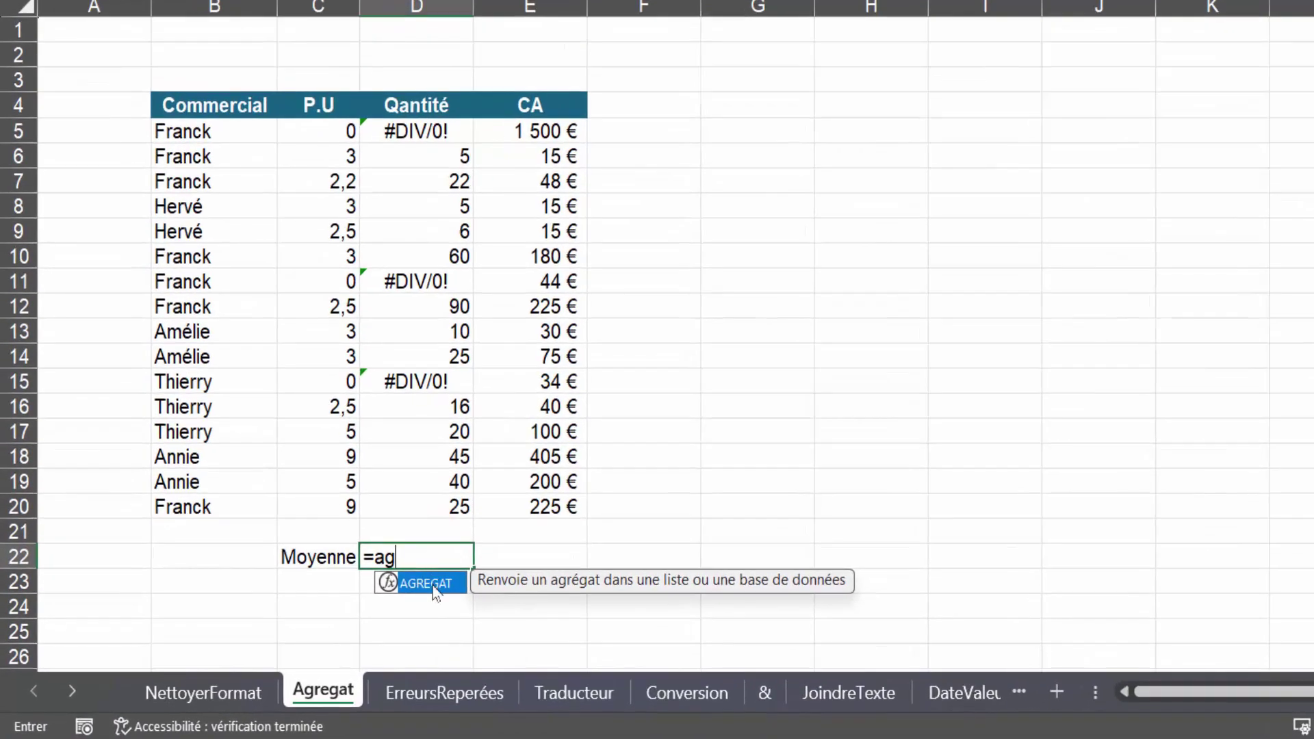
pyautogui.doubleClick(435, 586)
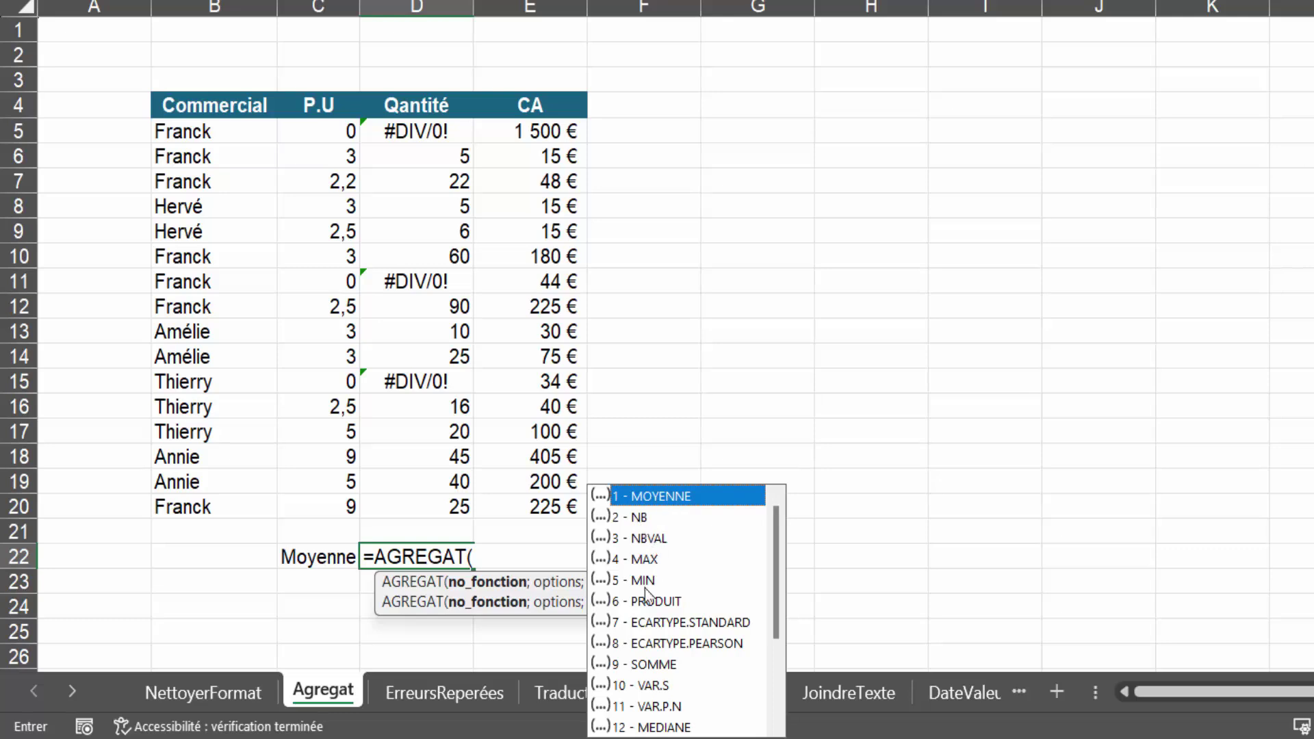
pyautogui.doubleClick(647, 495)
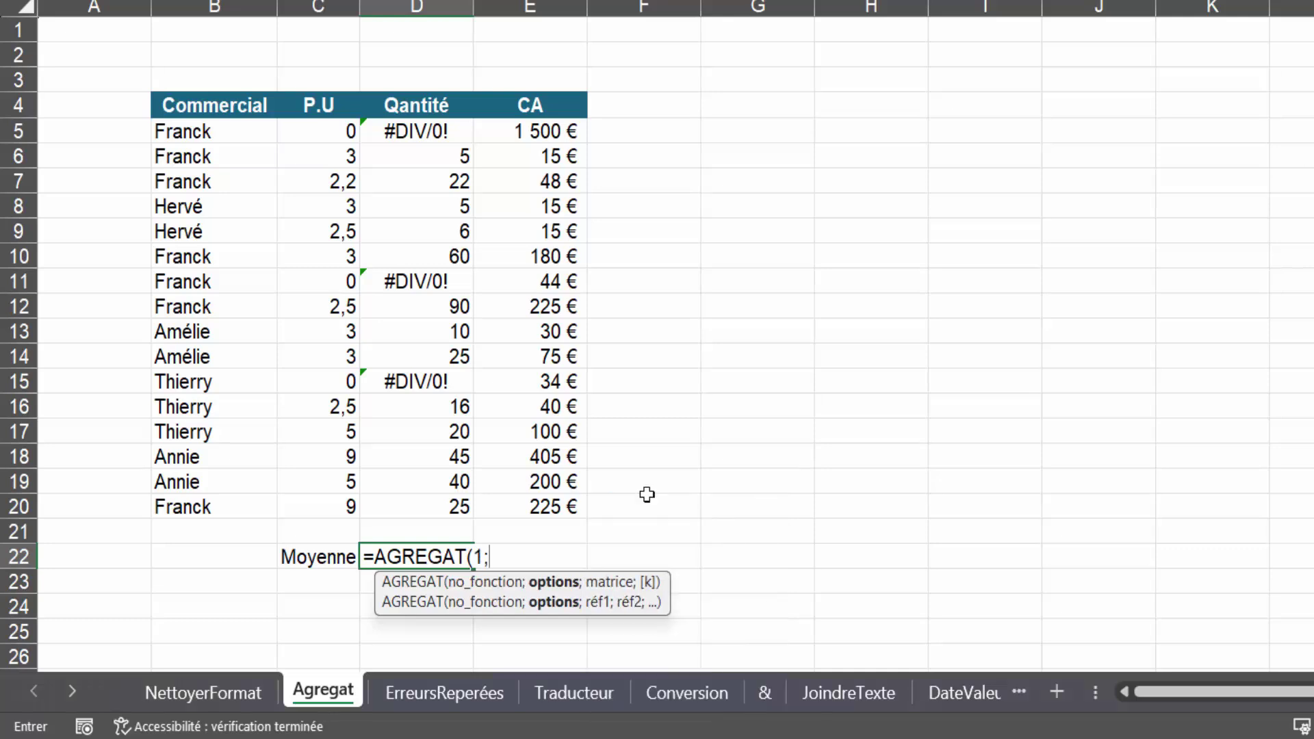
pyautogui.write(';')
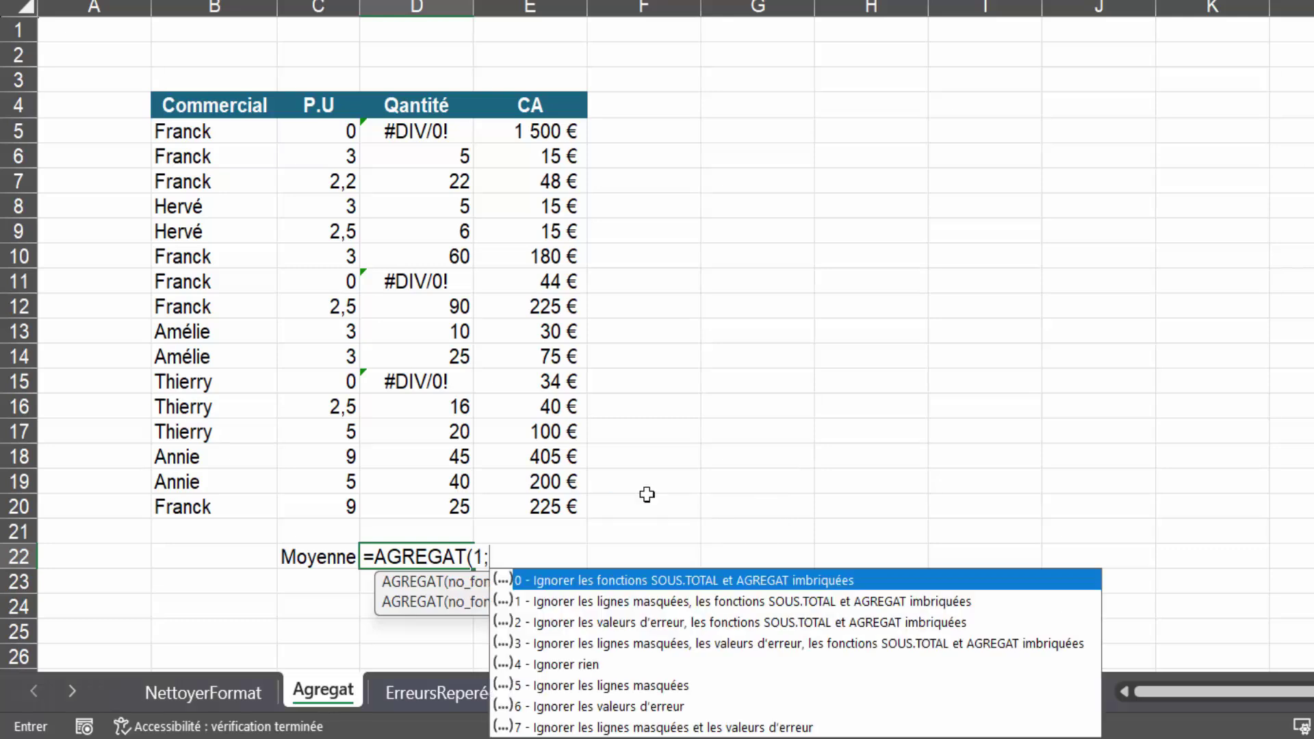
pyautogui.doubleClick(565, 709)
pyautogui.write(';')
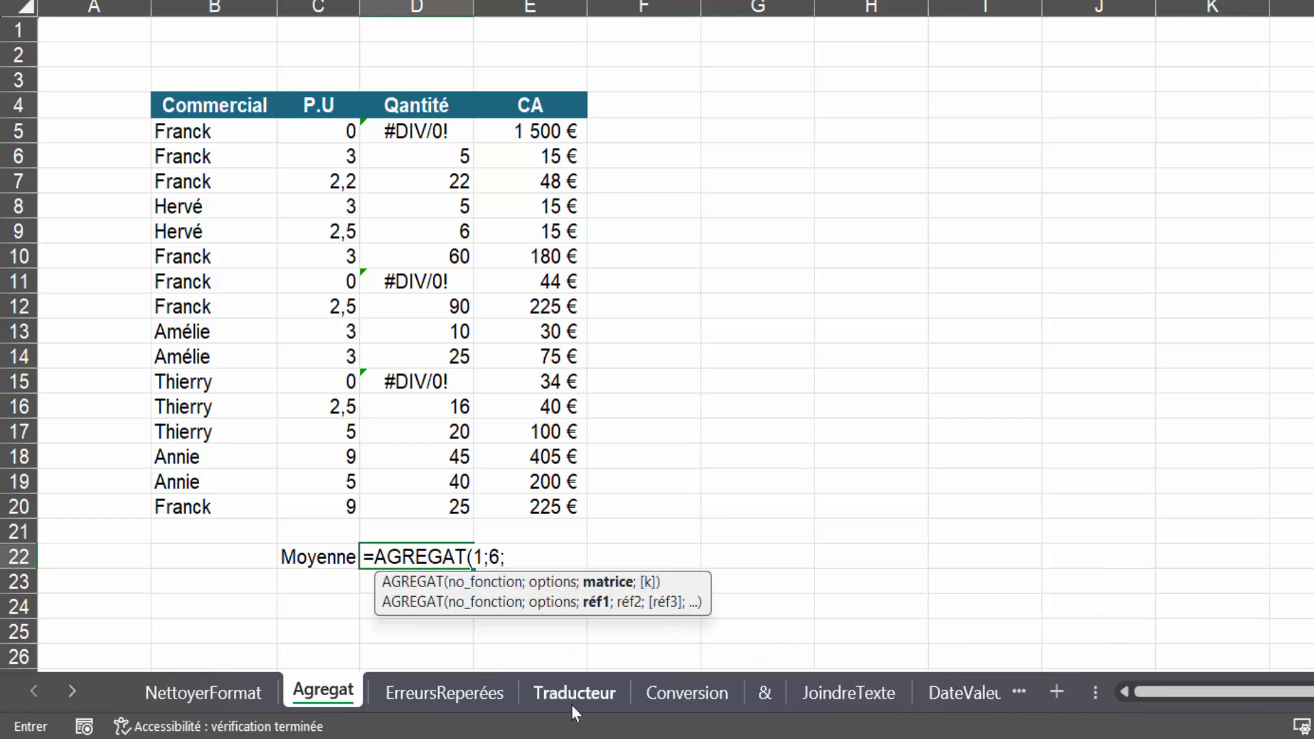
pyautogui.moveTo(421, 125); pyautogui.dragTo(446, 505)
pyautogui.write(')')
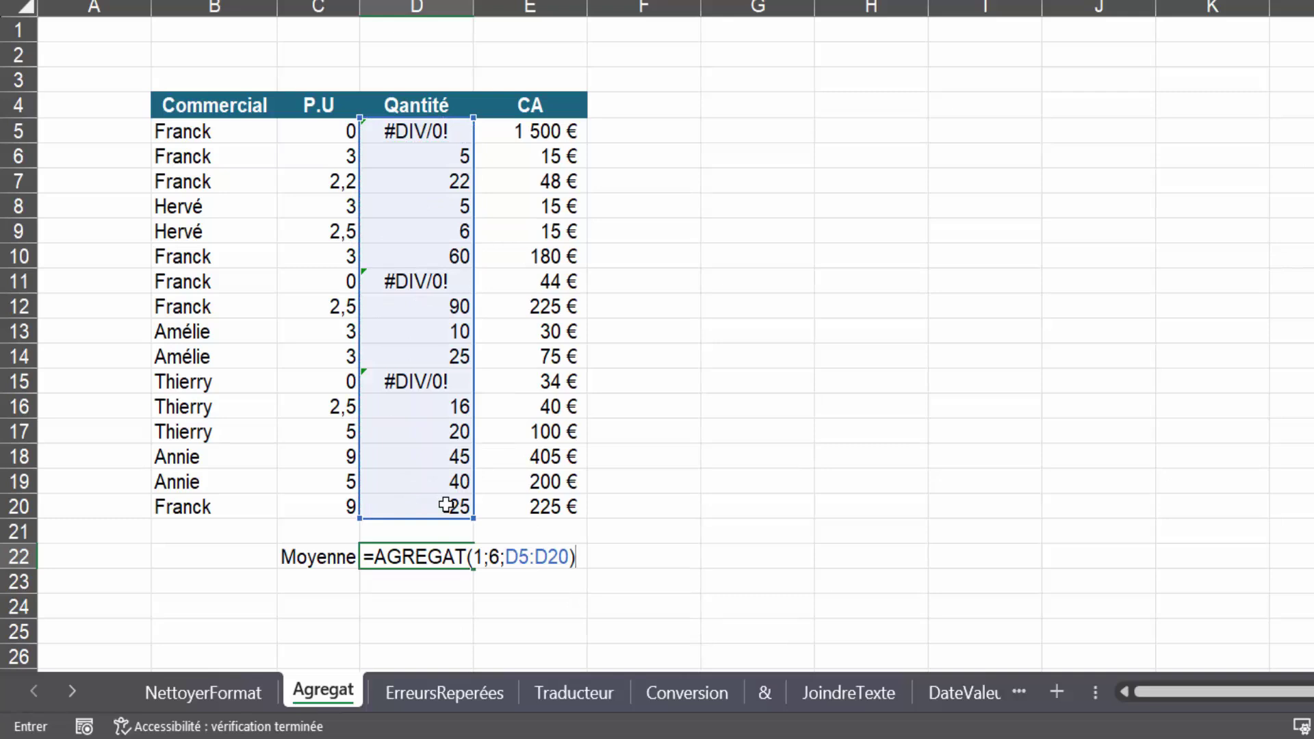
pyautogui.press('Return')
# - Add a note to the average in D22 reading "Cette formule ne tient pas compte des messages d'er"
pyautogui.click(435, 559)
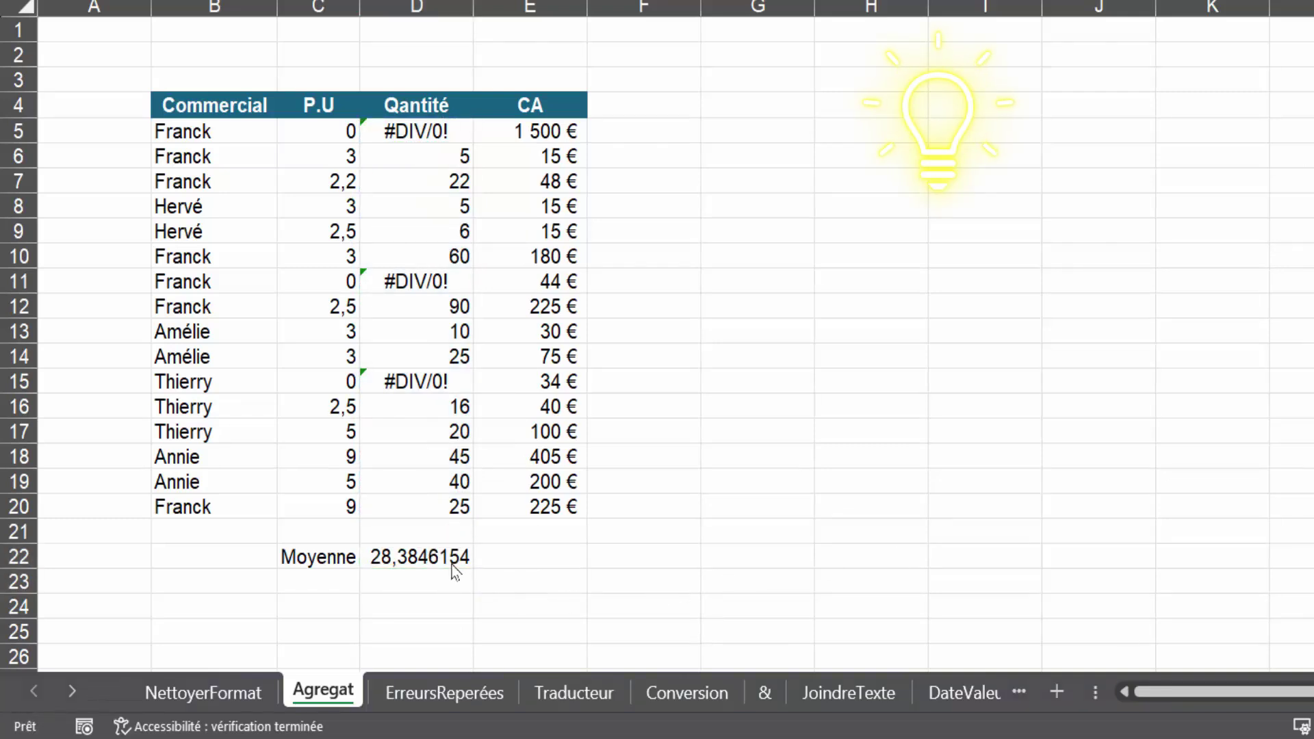
pyautogui.click(453, 568)
pyautogui.rightClick(454, 562)
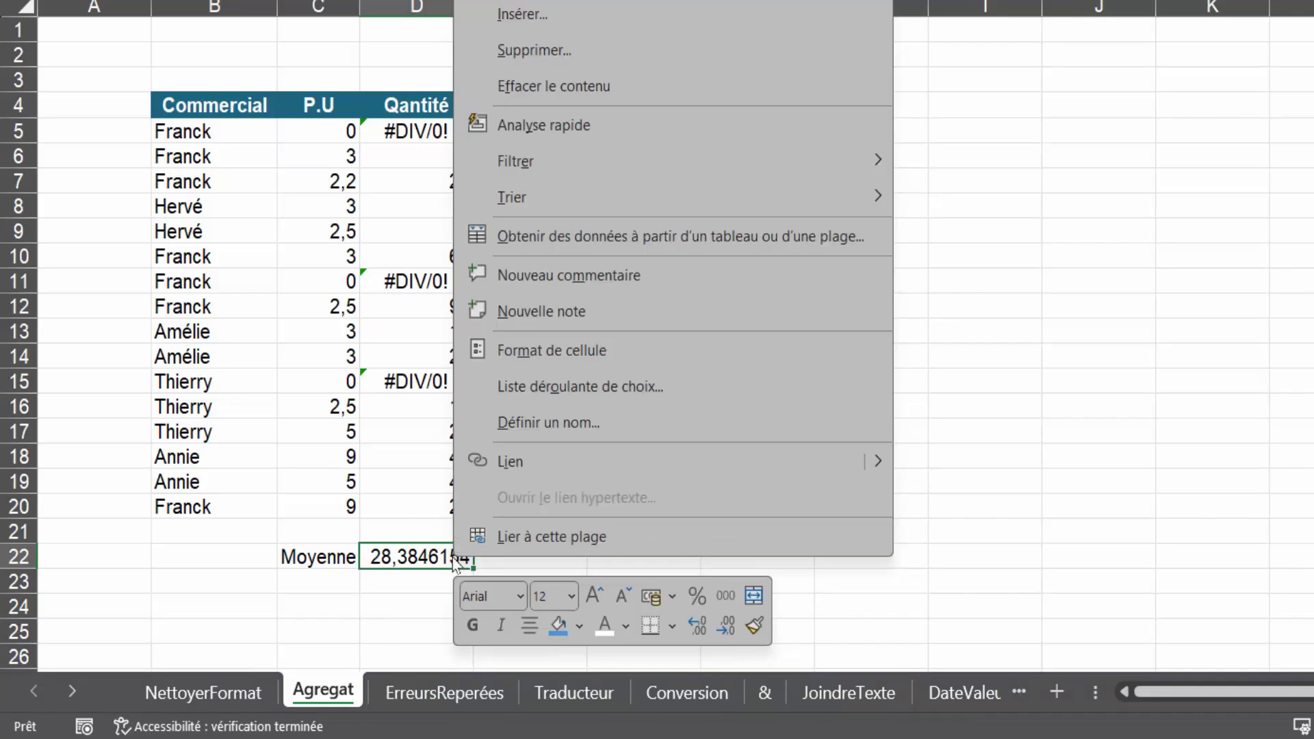
pyautogui.click(519, 312)
pyautogui.write('Cette formule ne ')
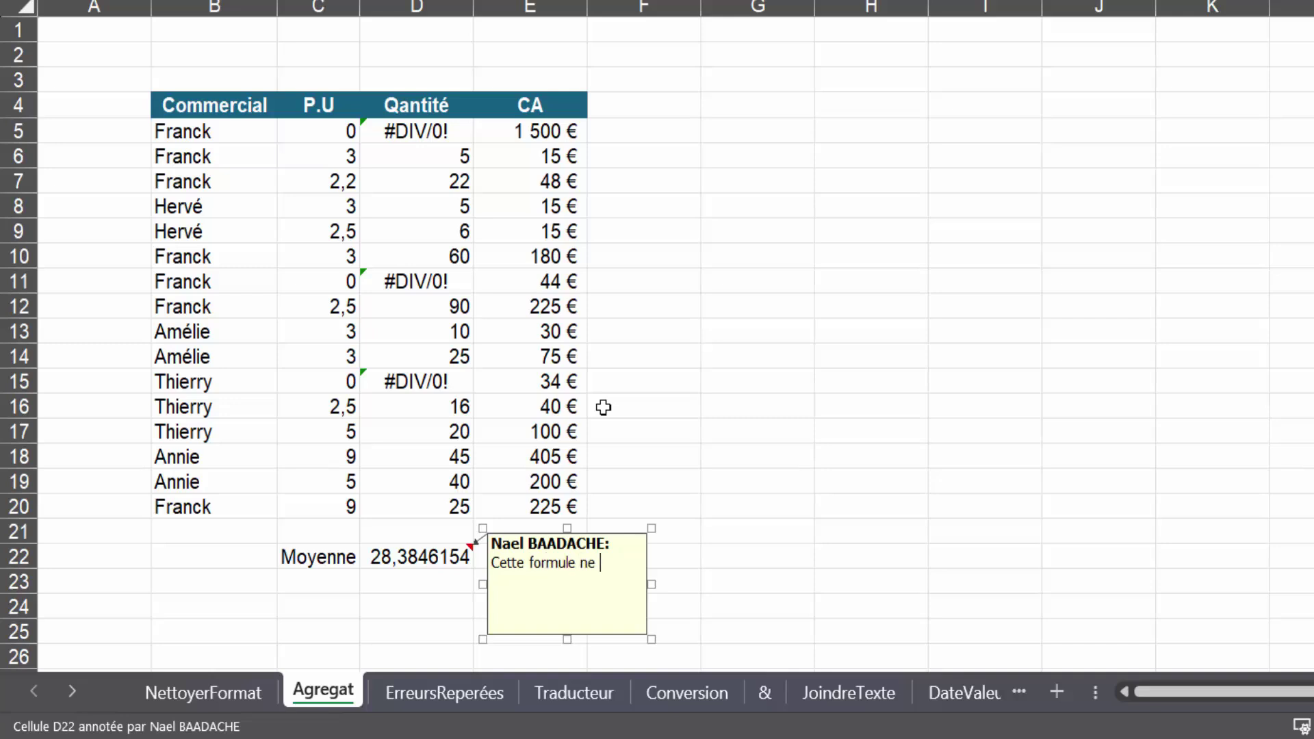
pyautogui.write('tient pas compte des mes')
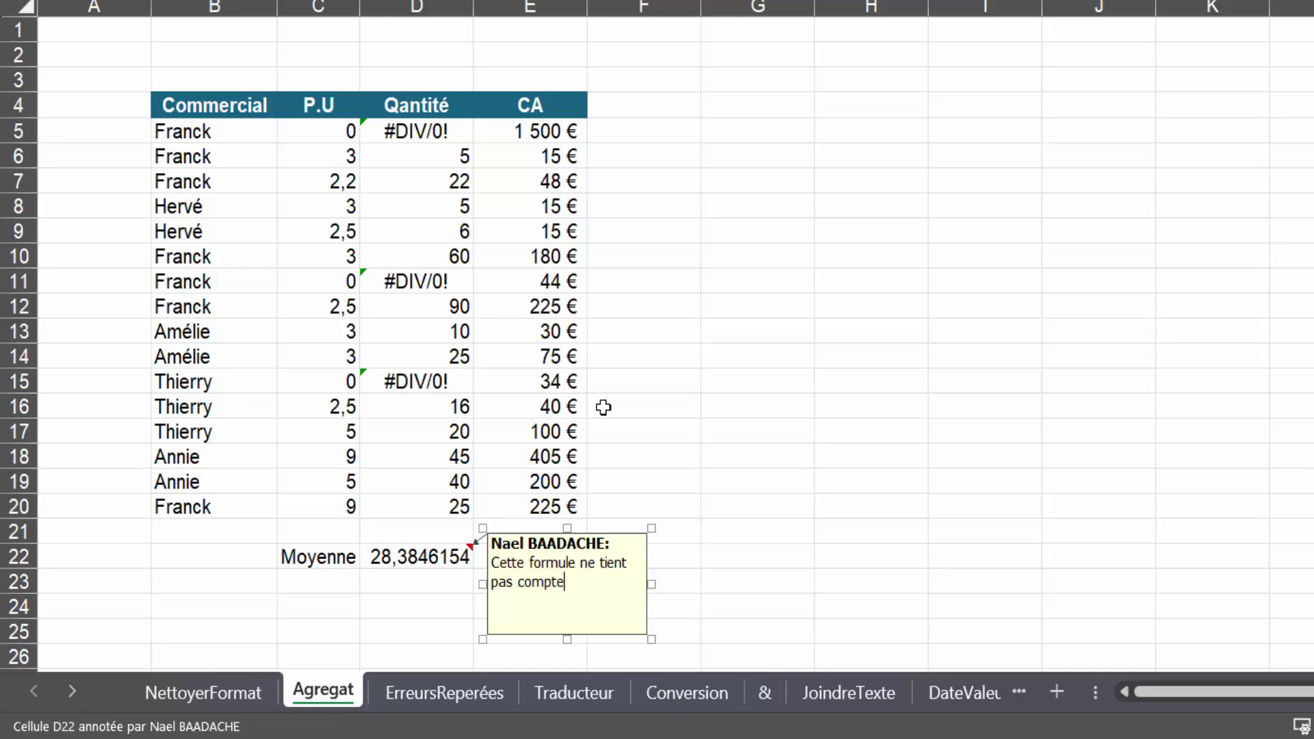
pyautogui.write("sages d'er")
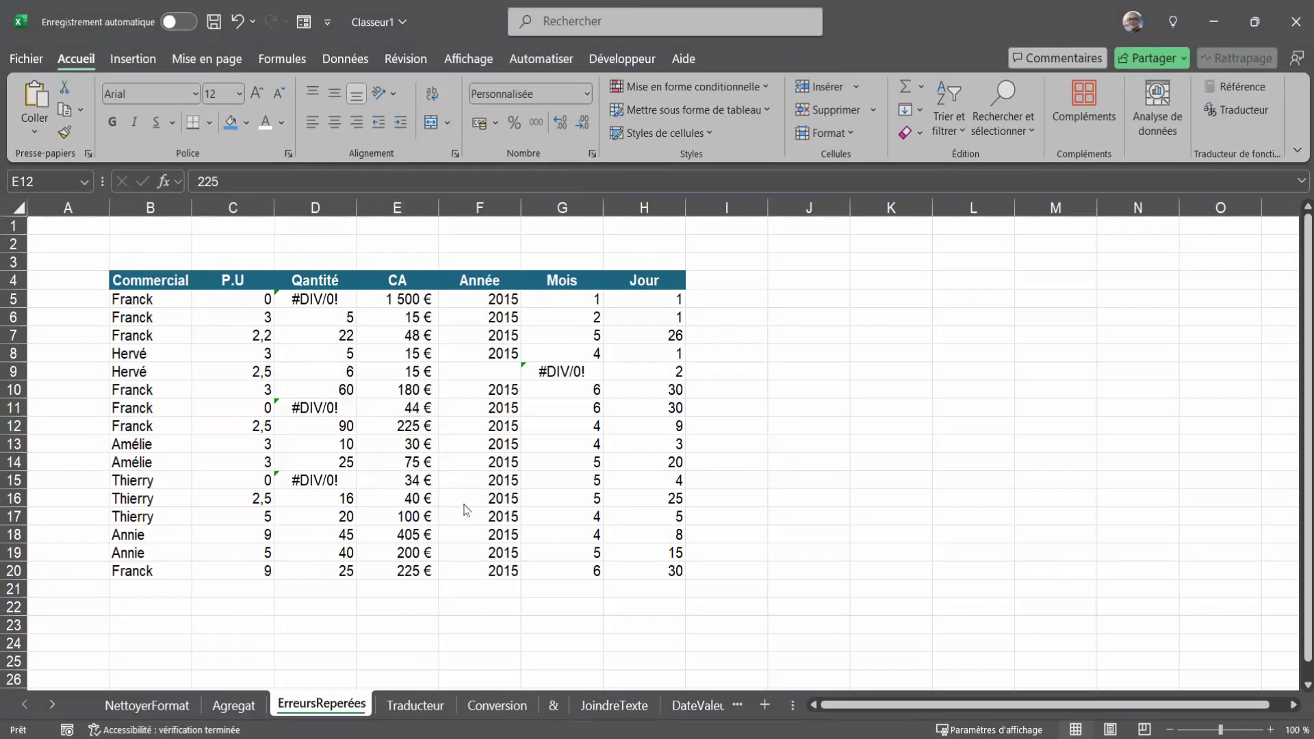
# - Select the entire table B4:H20, including its header row, on the ErreursReperées sheet
pyautogui.click(184, 369)
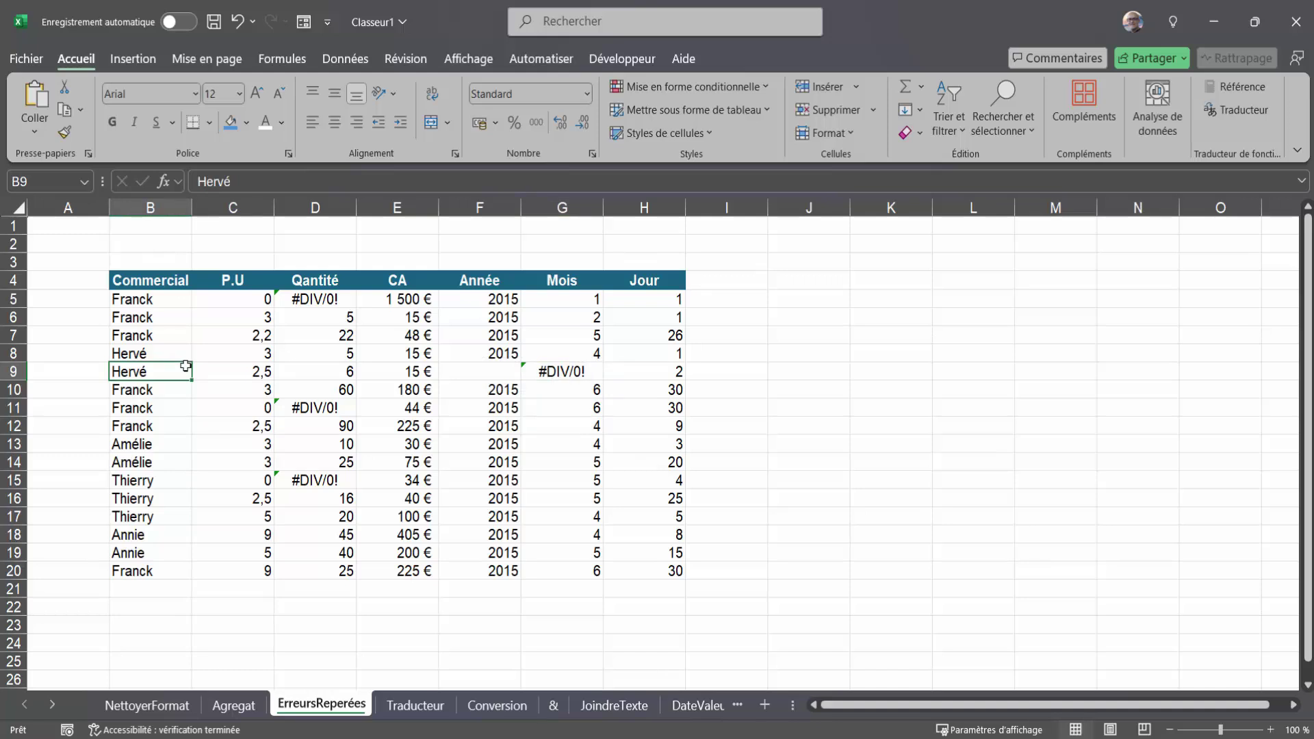
pyautogui.press('ctrl+KP_Multiply')
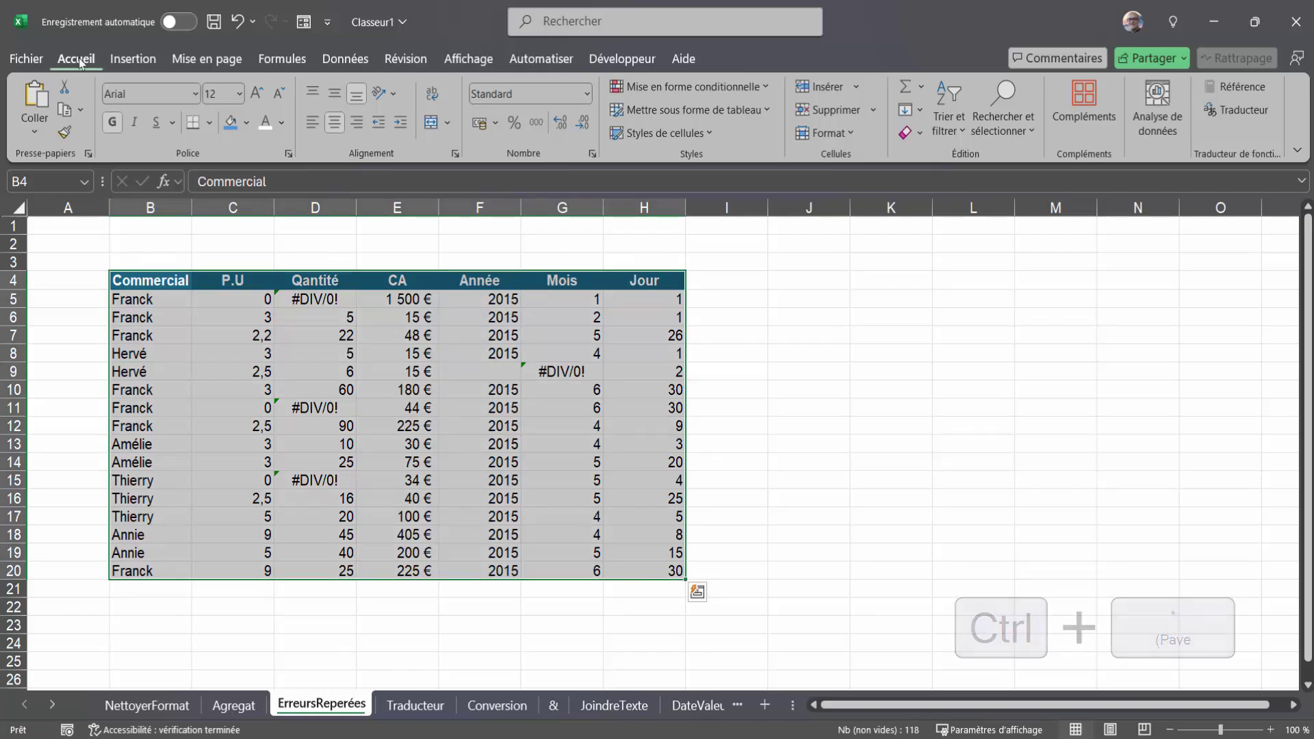
pyautogui.click(1029, 131)
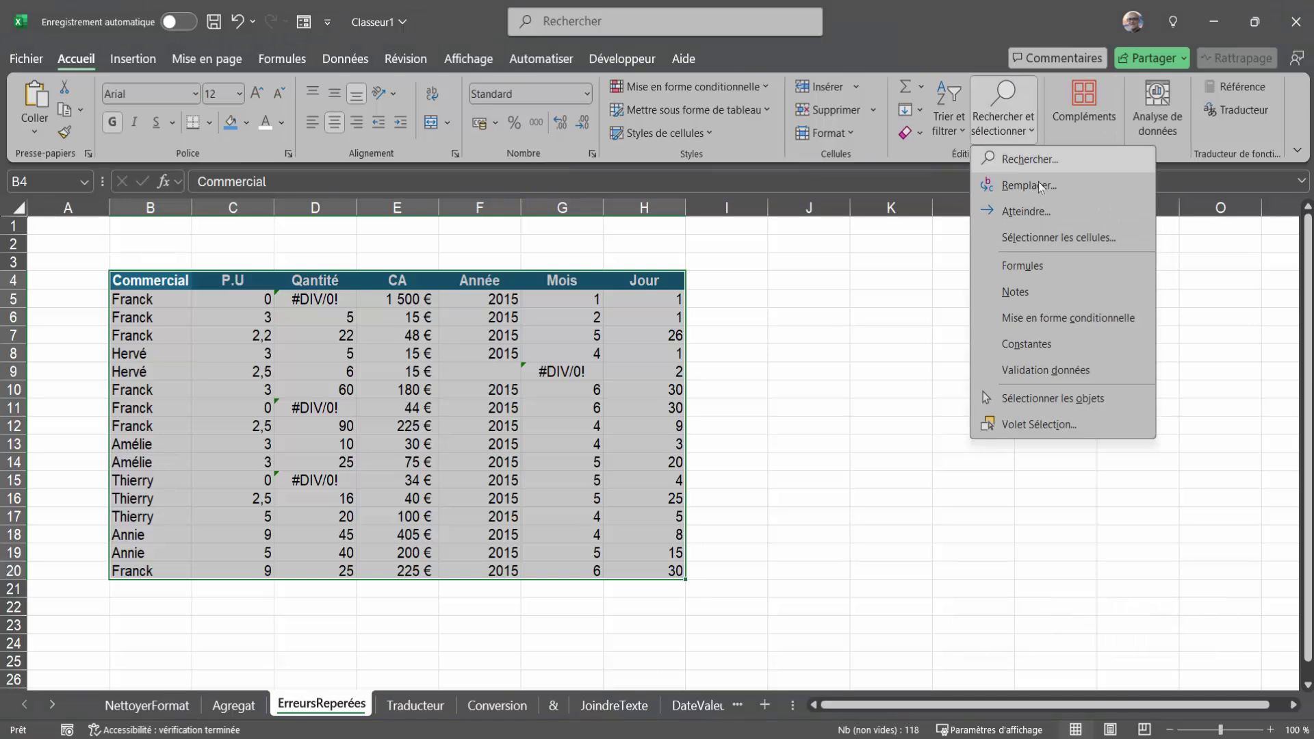
pyautogui.click(1039, 239)
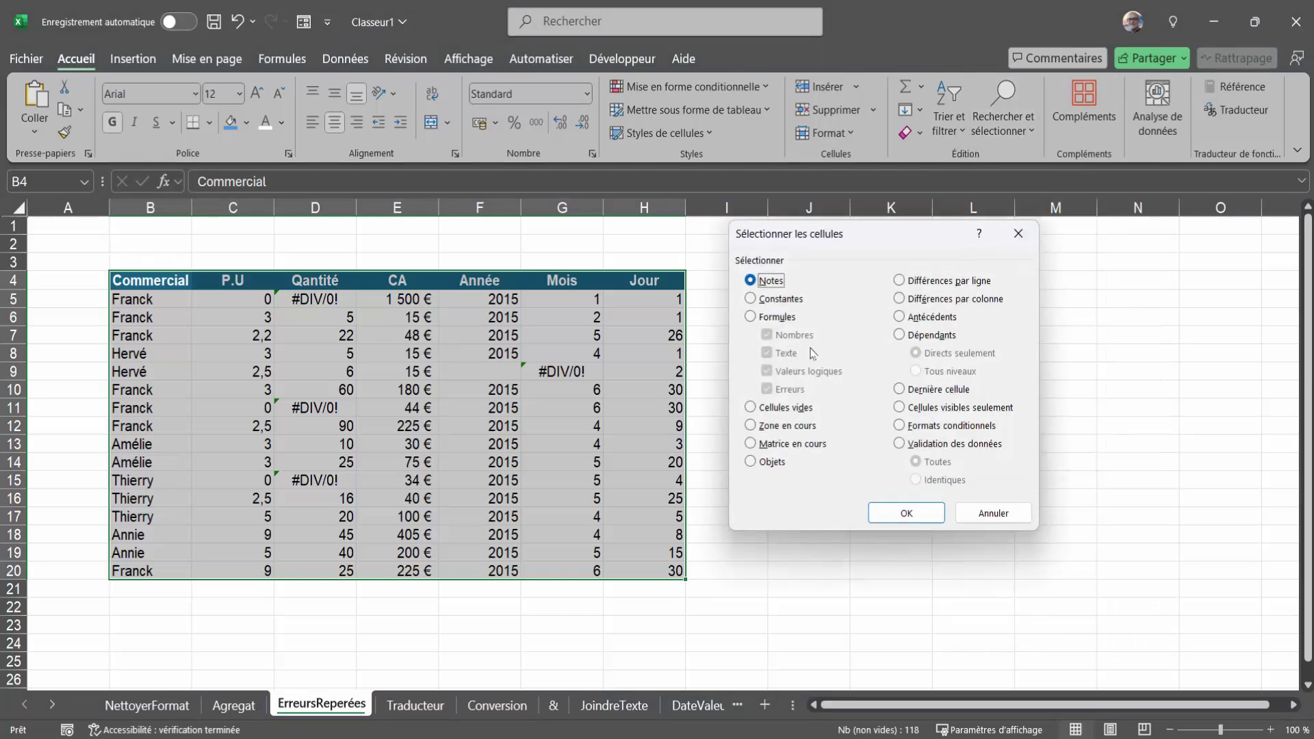
pyautogui.click(997, 515)
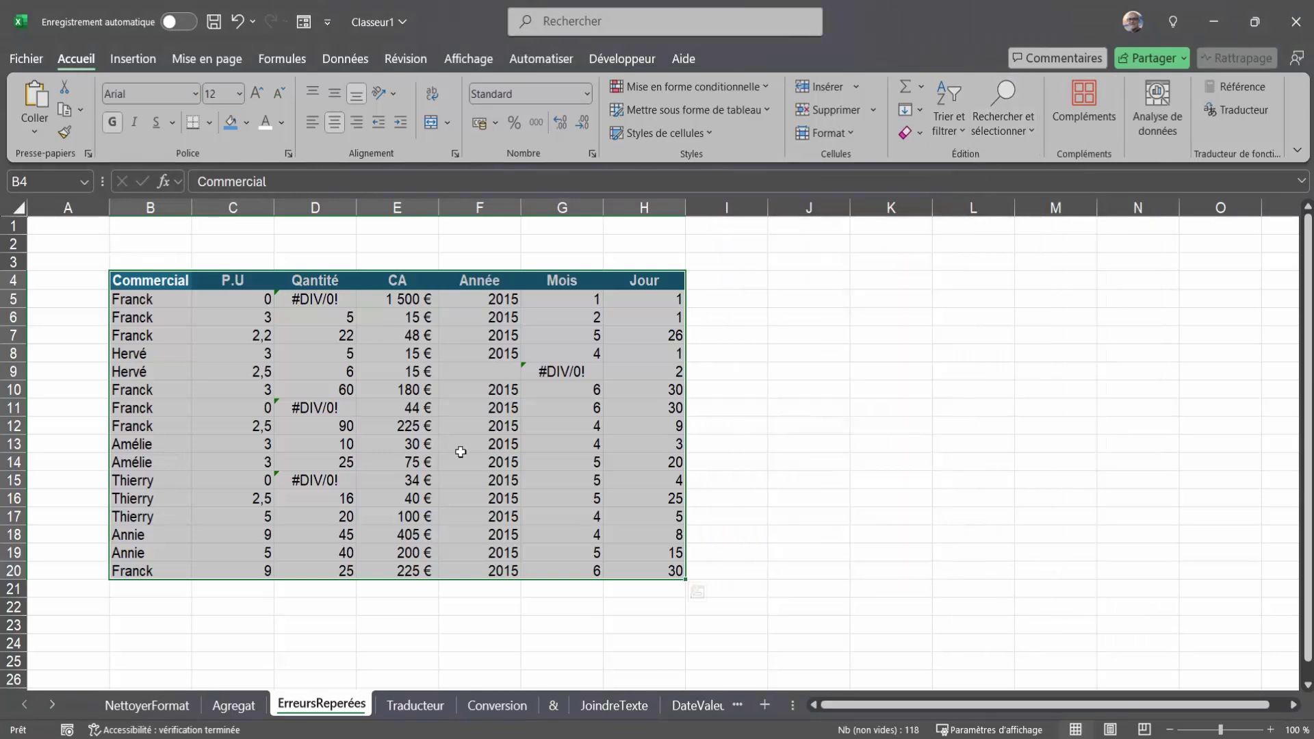
# - Select only the table's formula cells that return errors, excluding numbers, text and logical values
pyautogui.press('F5')
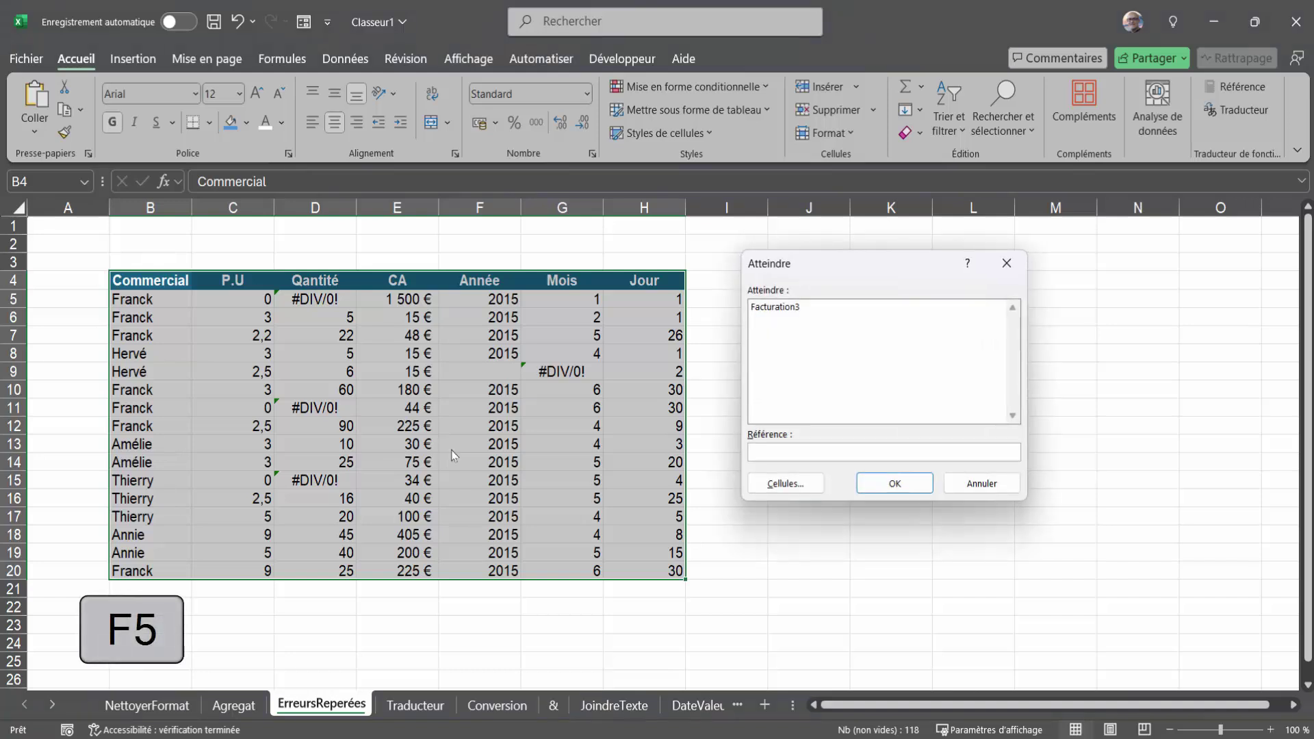
pyautogui.click(773, 492)
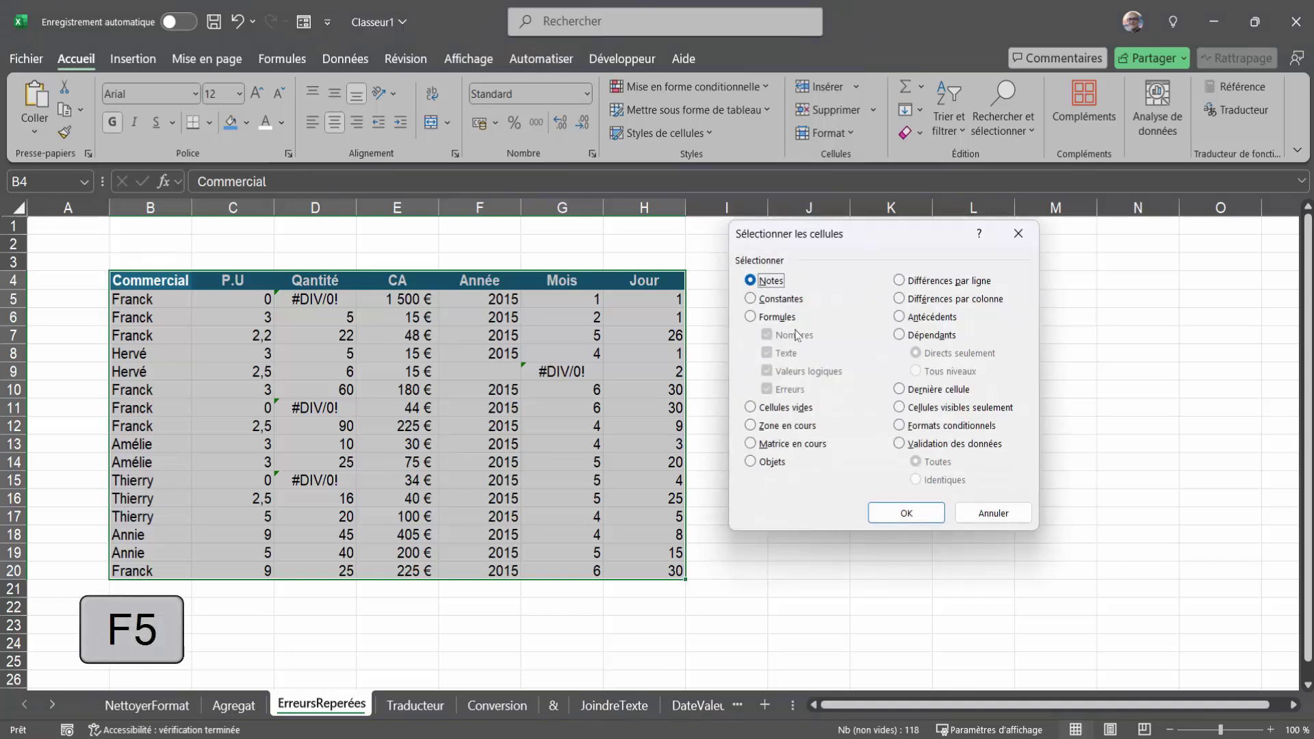
pyautogui.moveTo(844, 231); pyautogui.dragTo(836, 267)
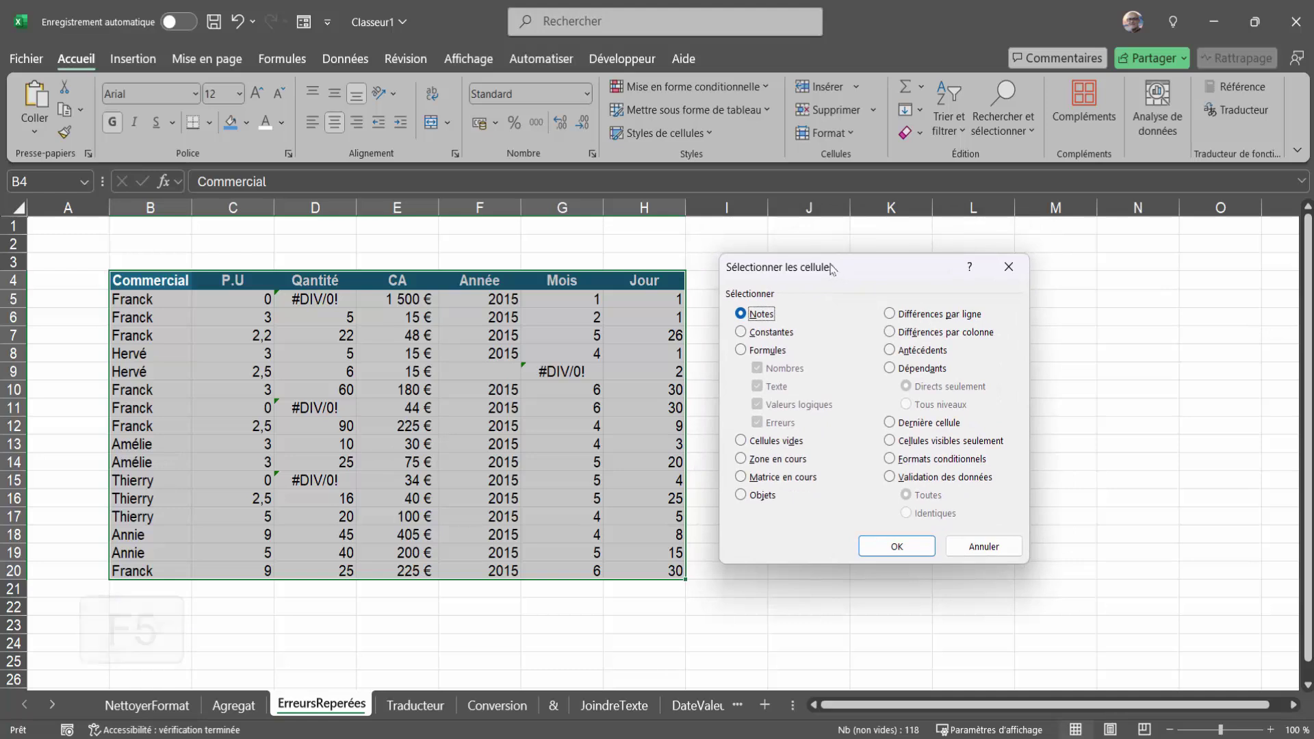
pyautogui.click(742, 351)
pyautogui.click(760, 370)
pyautogui.click(758, 386)
pyautogui.click(757, 405)
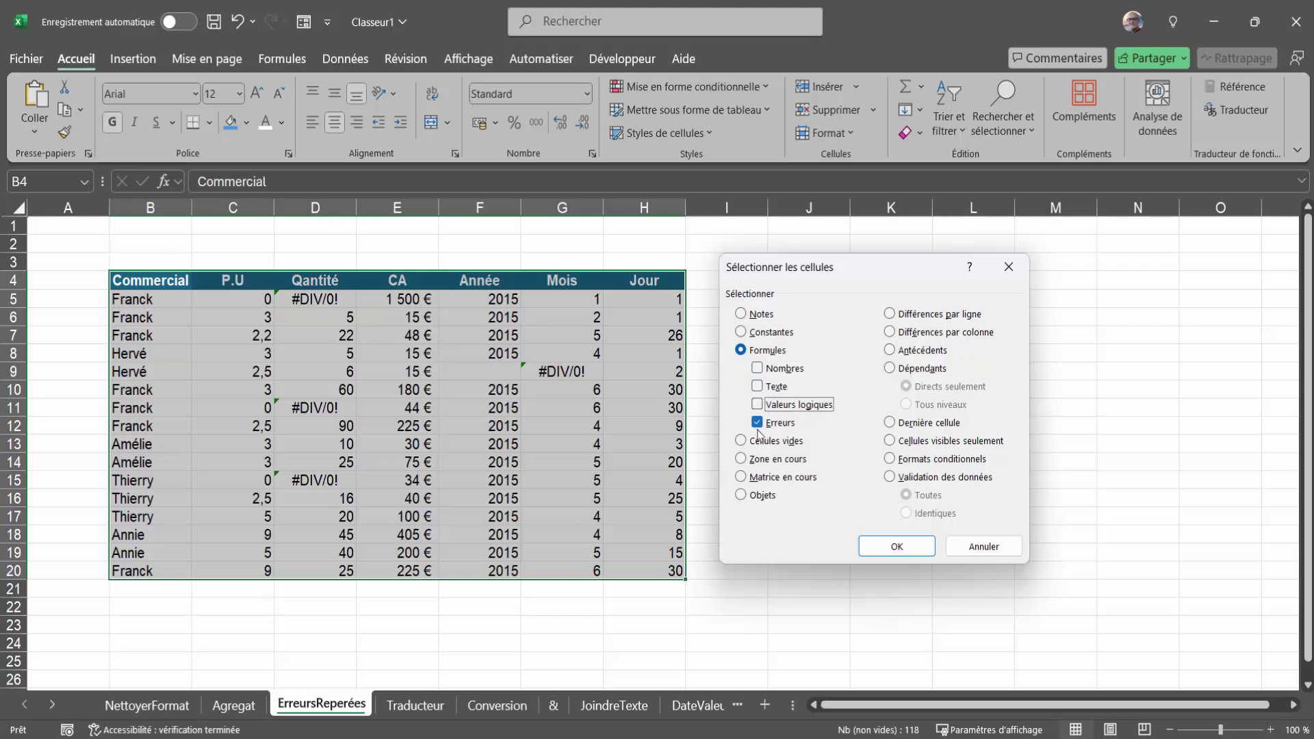
pyautogui.click(897, 548)
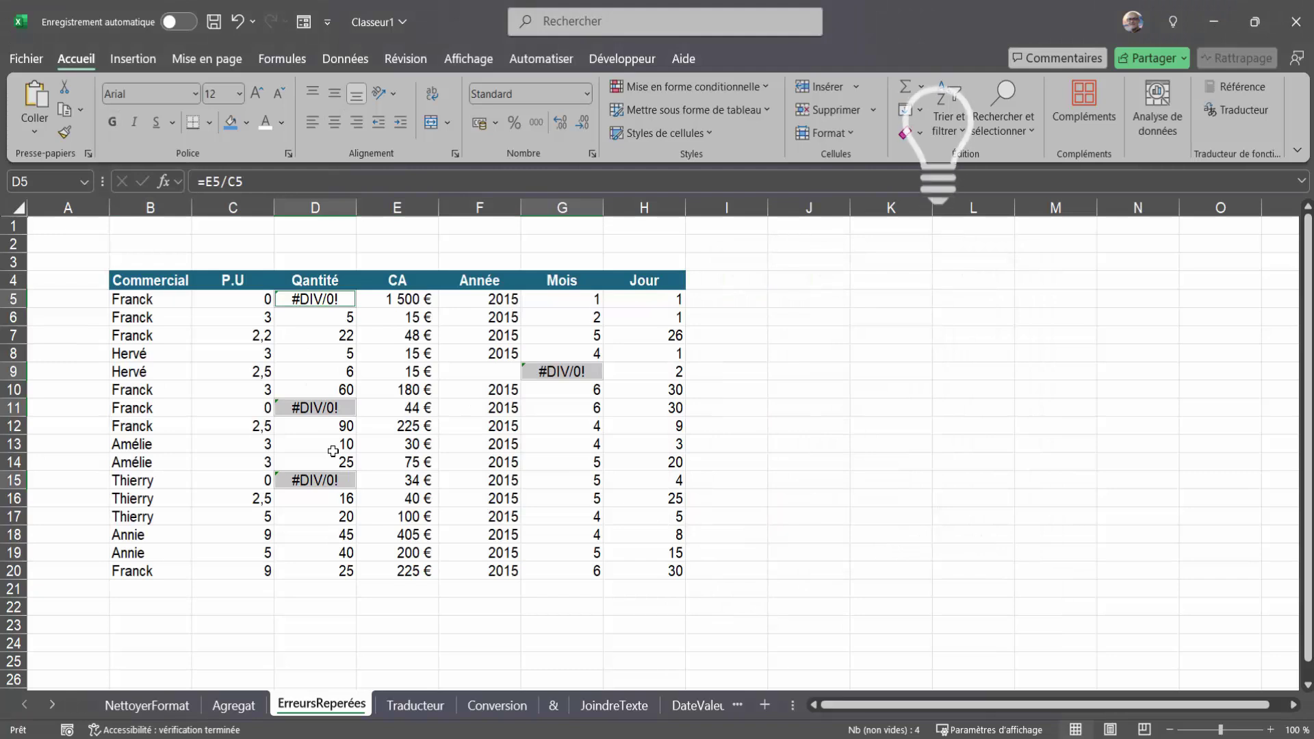
# - Fill the selected error cells with a light orange theme colour and make their text bold
pyautogui.click(245, 123)
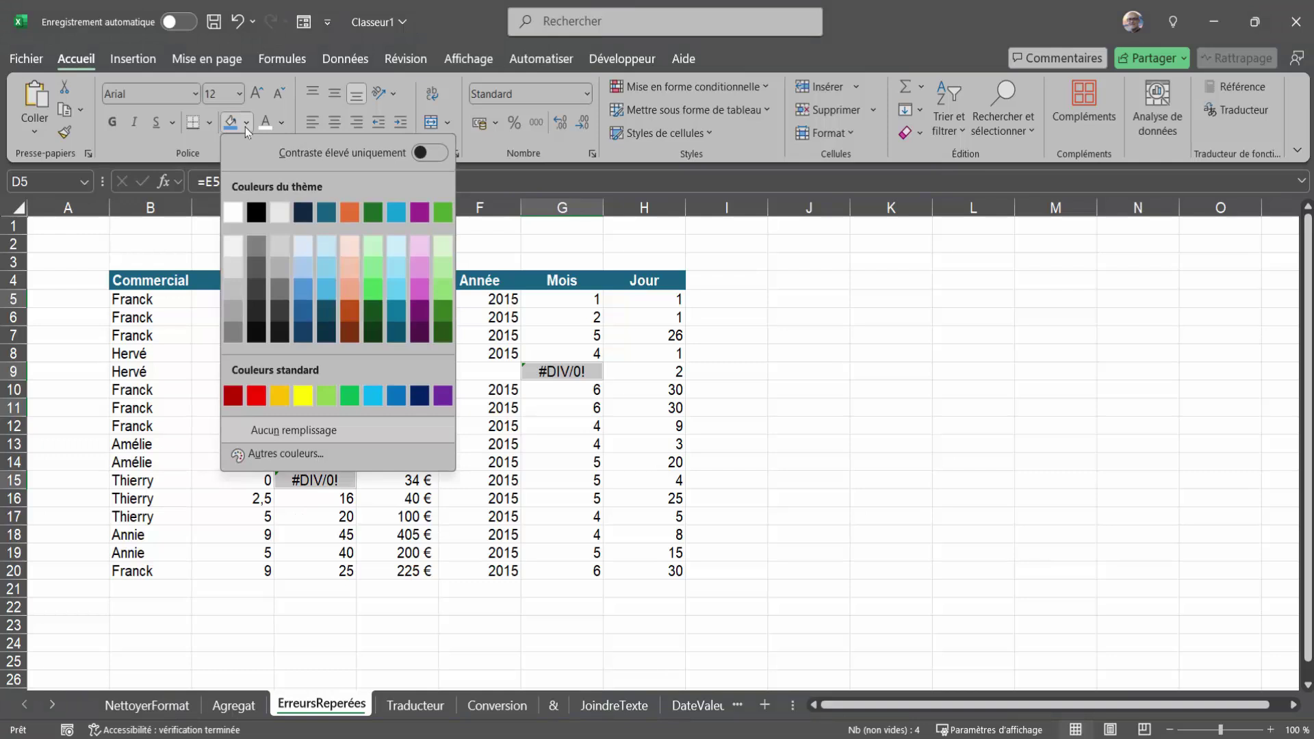
pyautogui.click(352, 269)
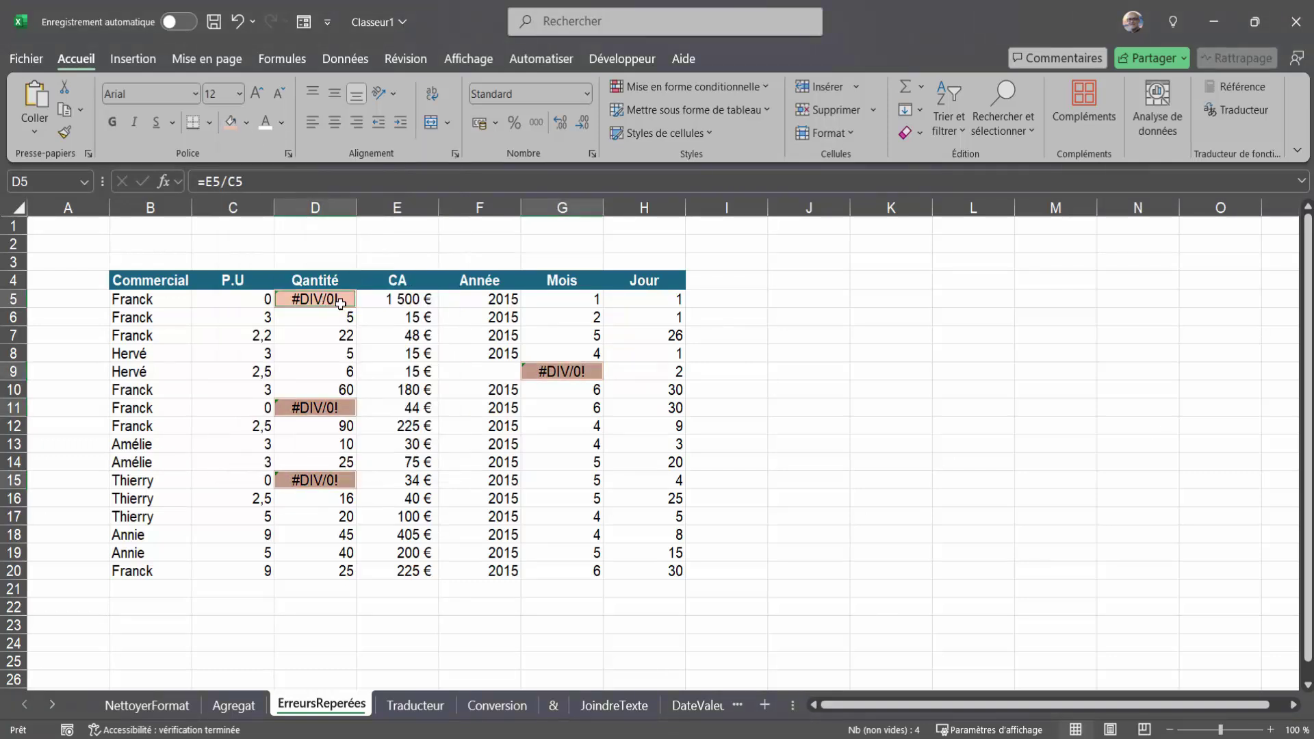
pyautogui.hotkey('ctrl', 'g')
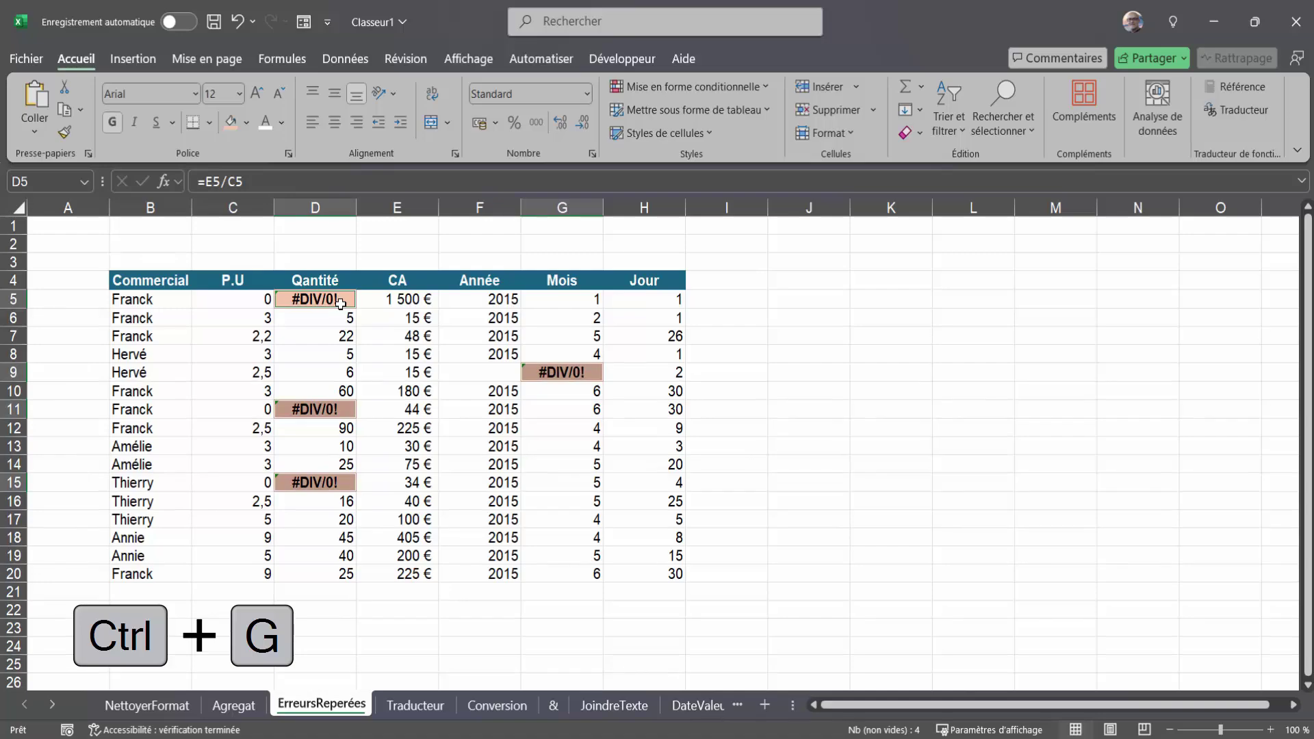
# - Begin a TRADUIRE formula in E11 of the Traducteur sheet, with the French sentence in C6 as the text to translate
pyautogui.click(397, 428)
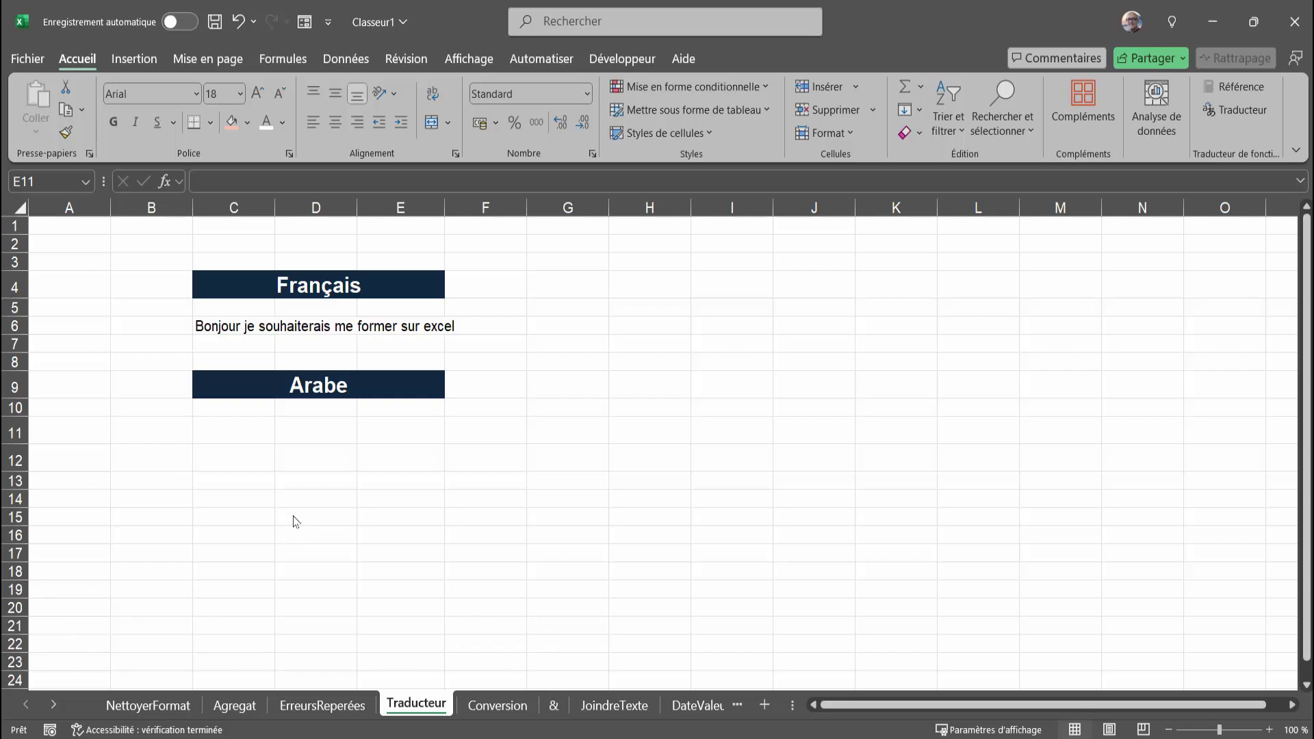
pyautogui.click(381, 427)
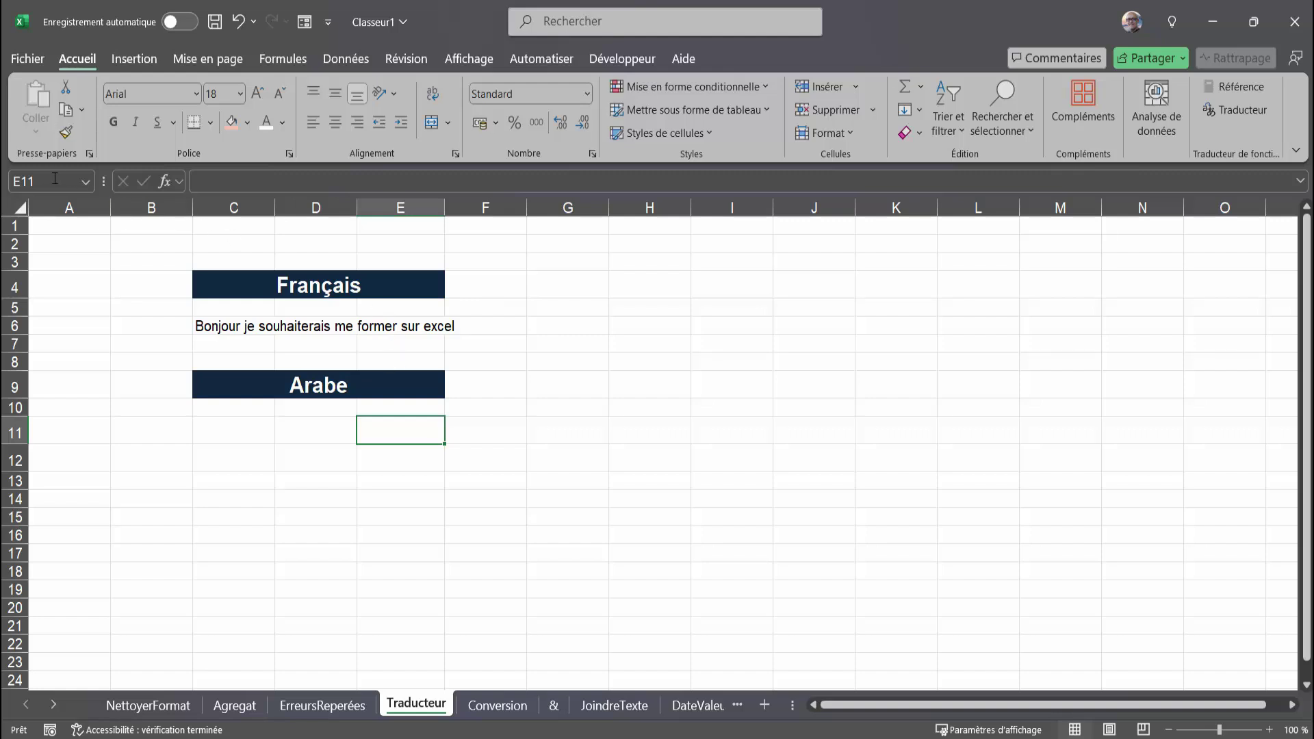
pyautogui.write('=tradui')
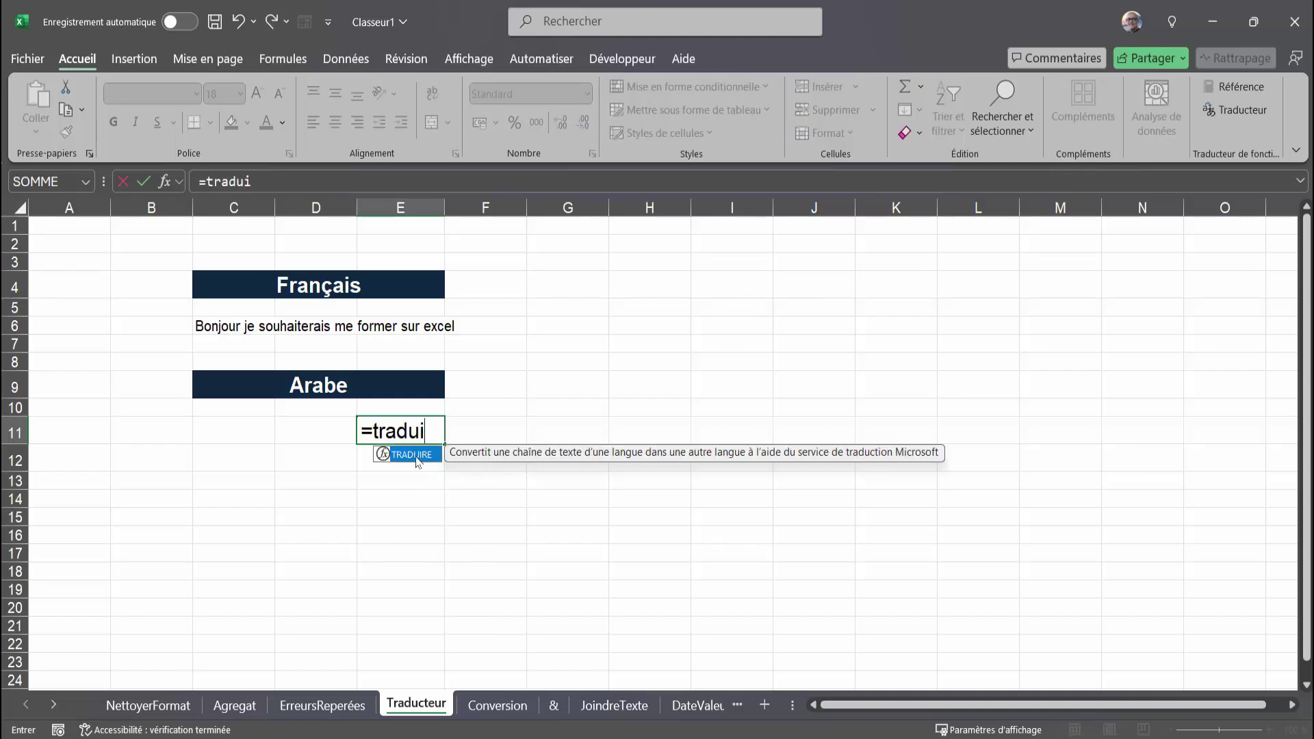
pyautogui.doubleClick(414, 454)
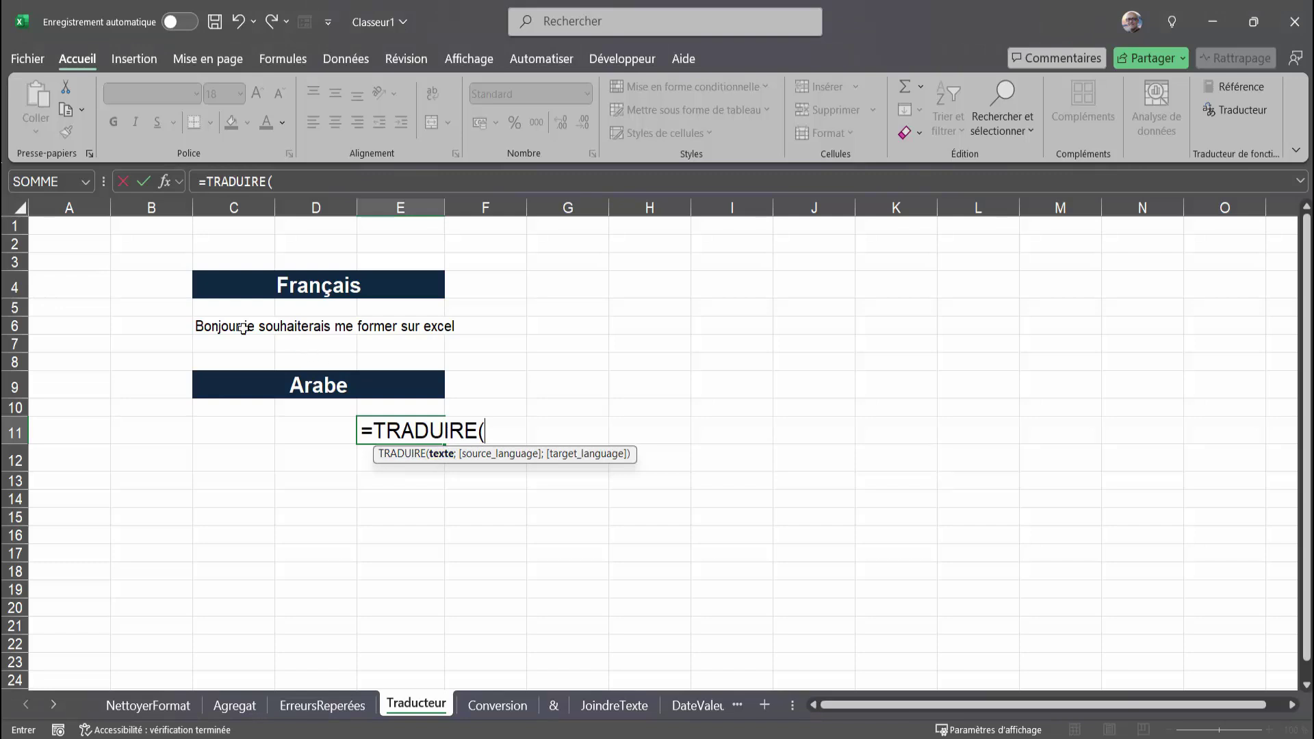
pyautogui.click(218, 324)
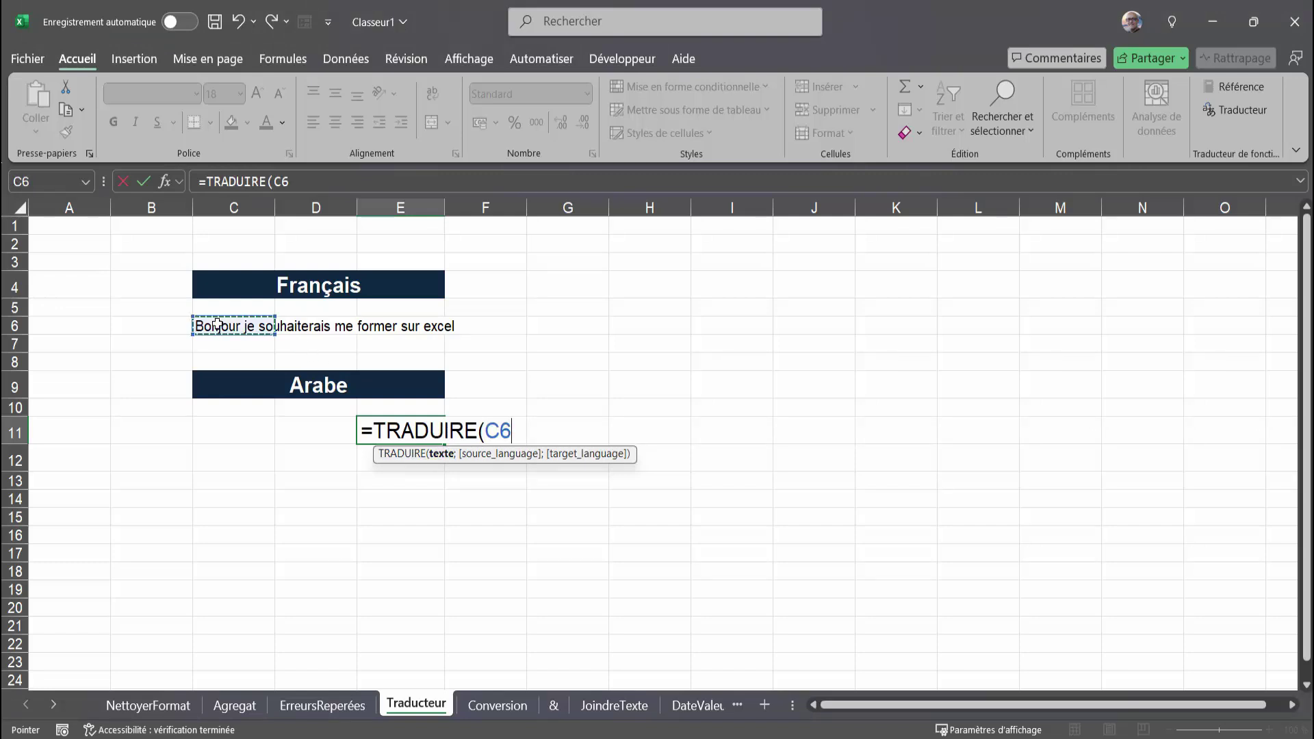
# - Set French ("fr") as the source language of the TRADUIRE formula
pyautogui.write(';')
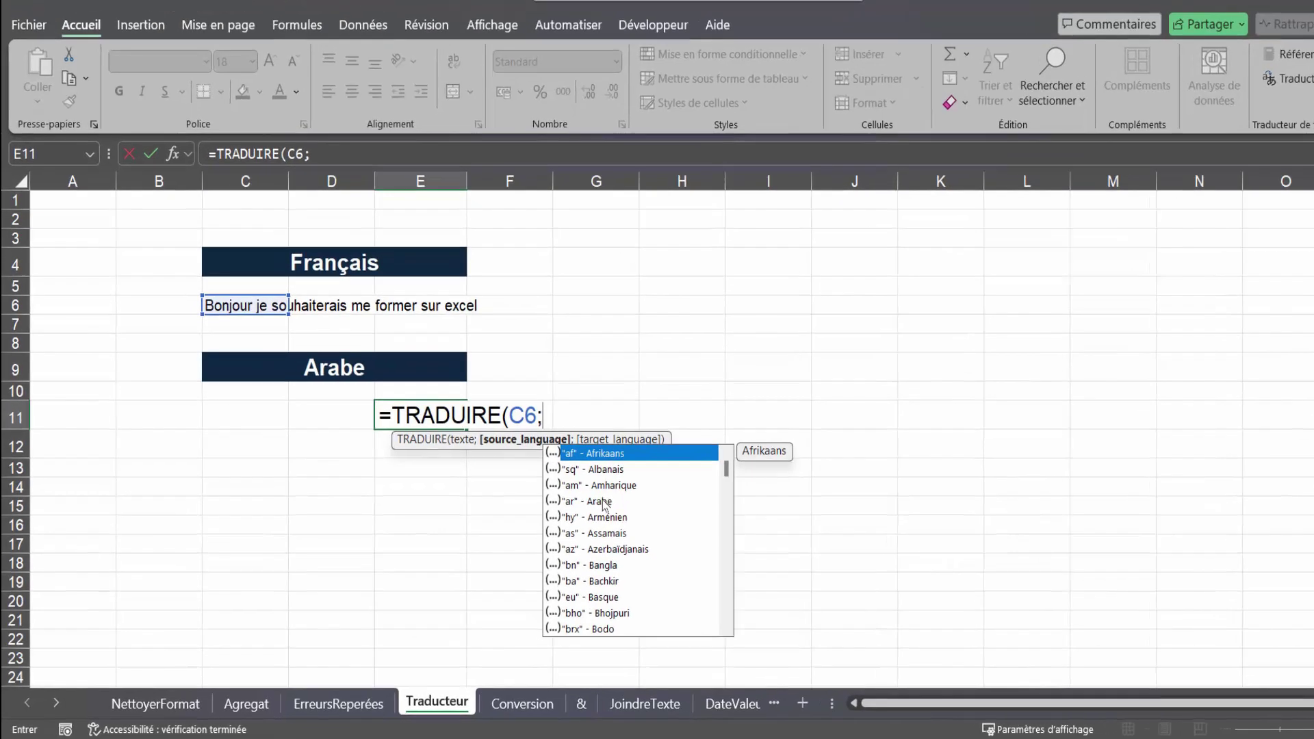
pyautogui.scroll(-5, 582, 482)
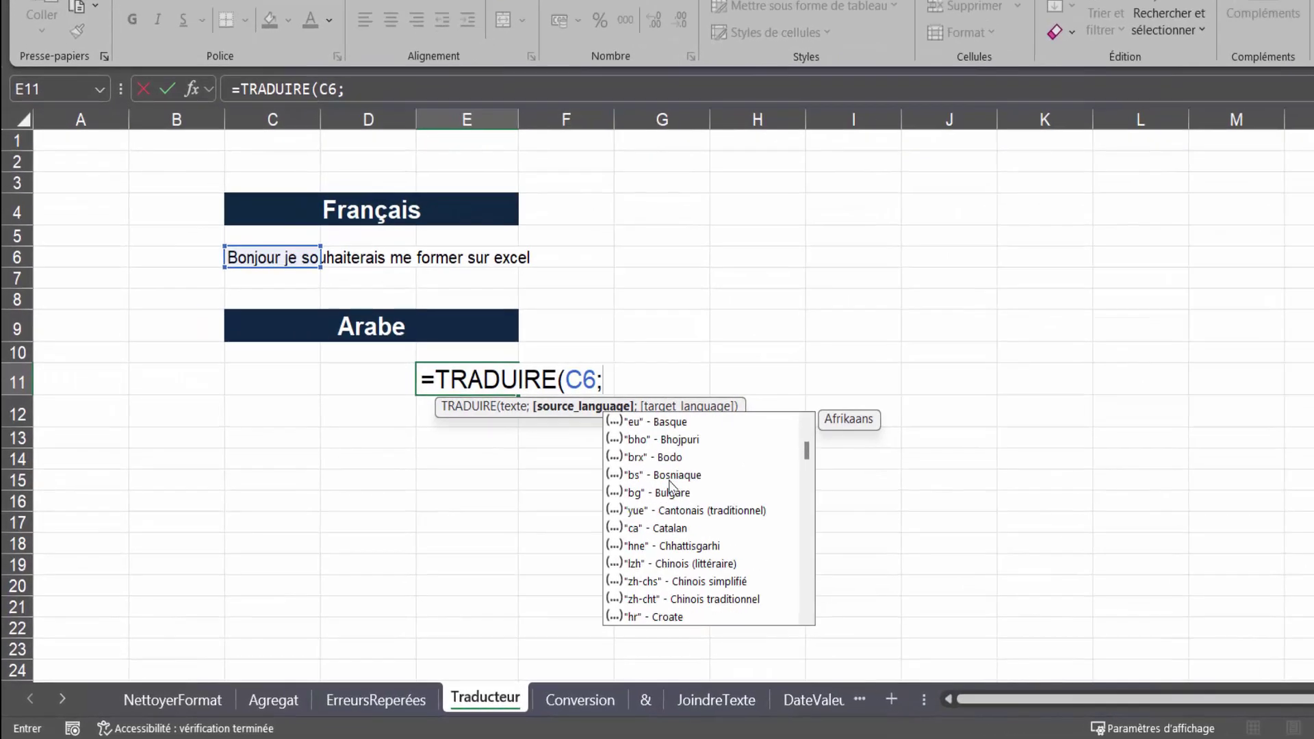
pyautogui.scroll(-2, 669, 482)
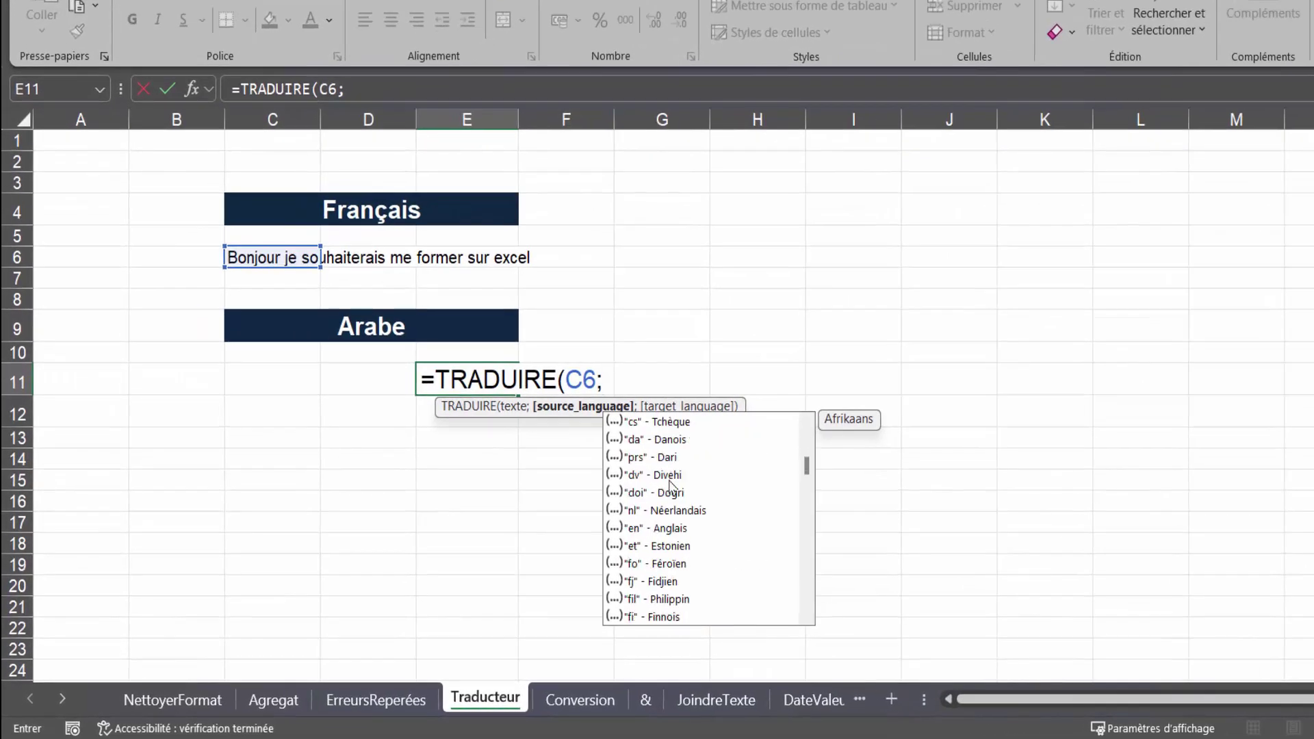
pyautogui.scroll(-1, 670, 485)
pyautogui.doubleClick(668, 581)
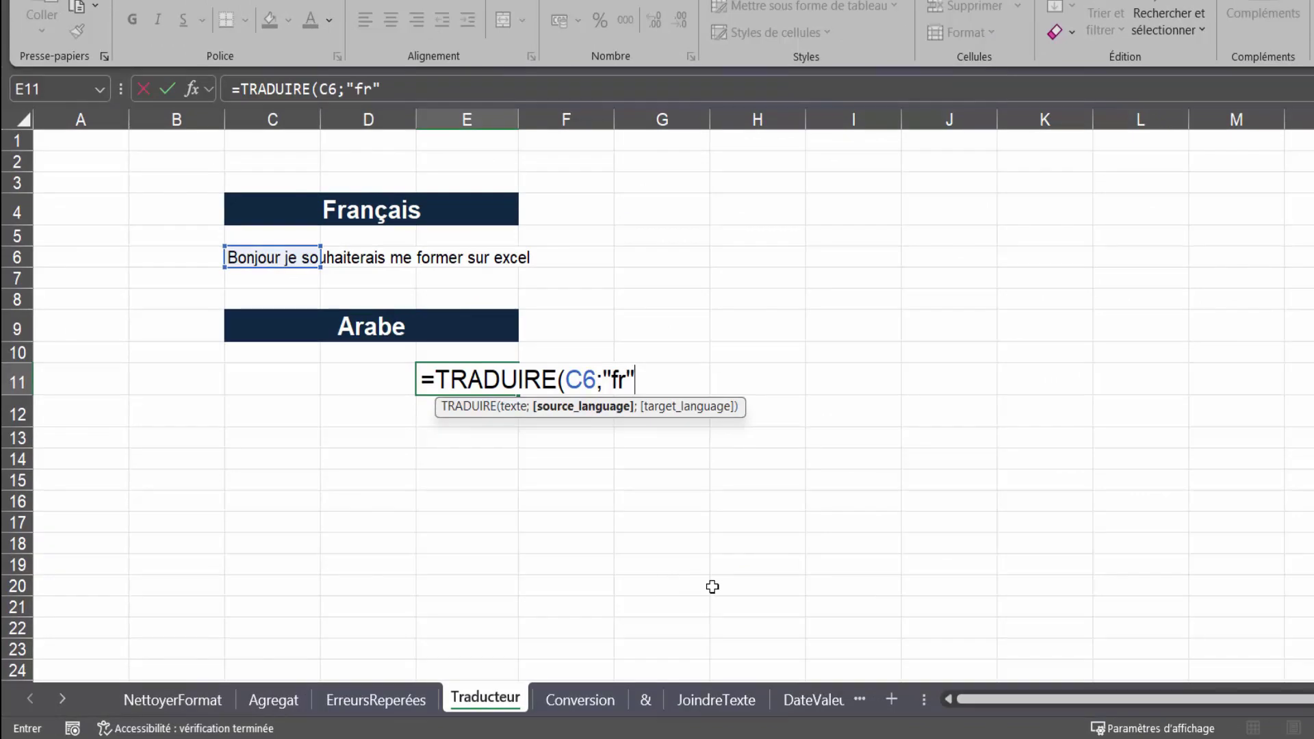
# - Set Arabic ("ar") as the target language and complete the formula as =TRADUIRE(C6;"fr";"ar")
pyautogui.write(';')
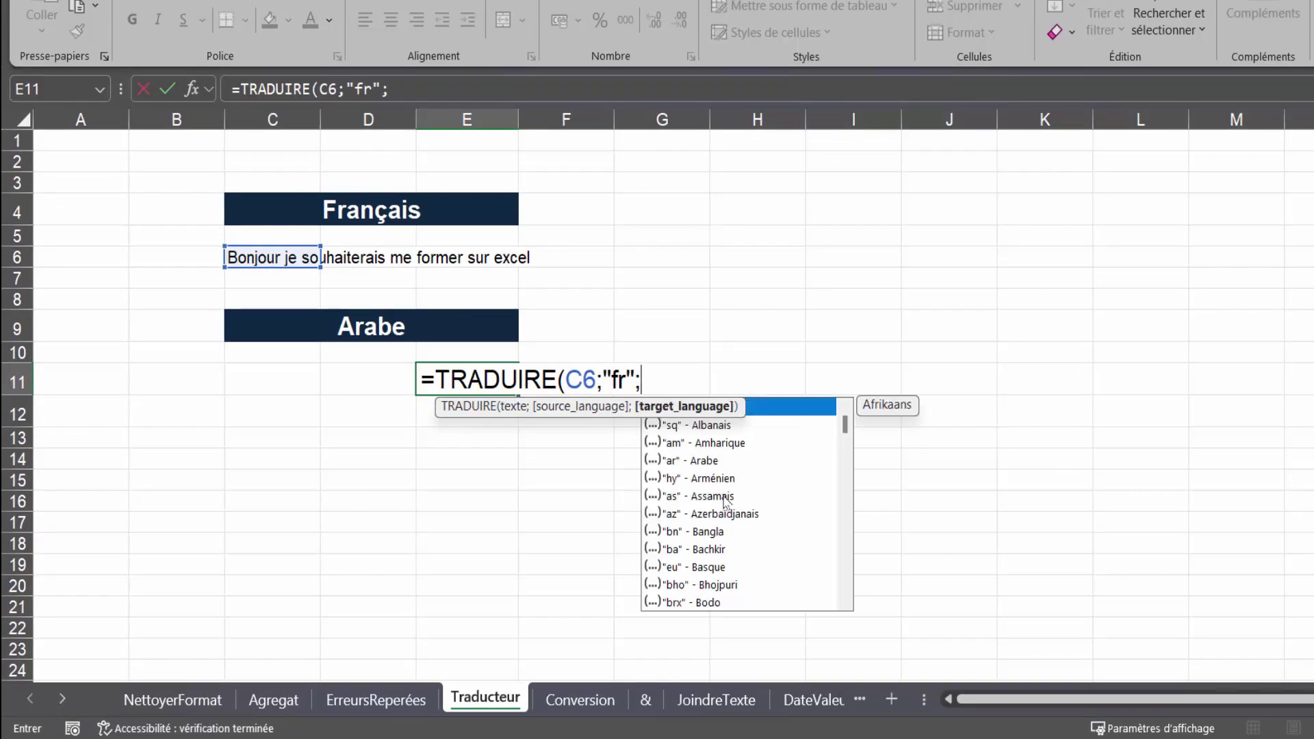
pyautogui.click(697, 460)
pyautogui.doubleClick(697, 460)
pyautogui.write(')')
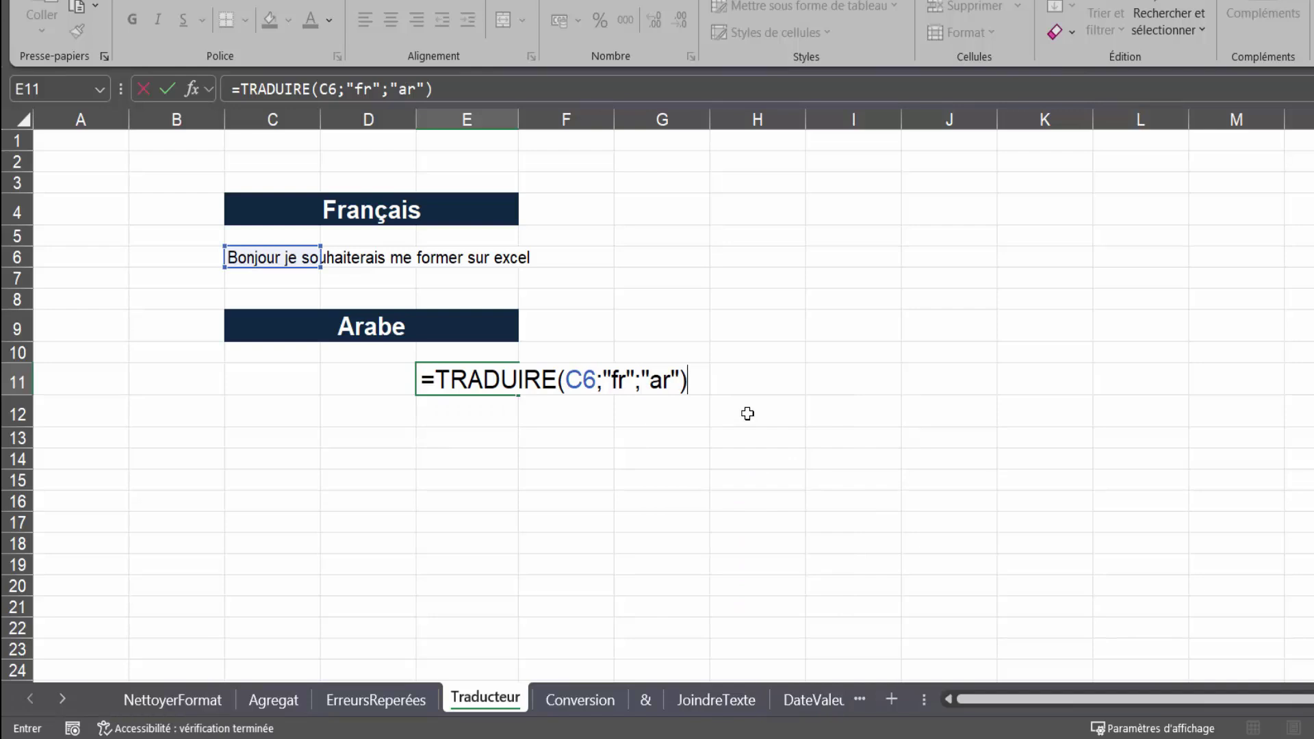
pyautogui.press('Return')
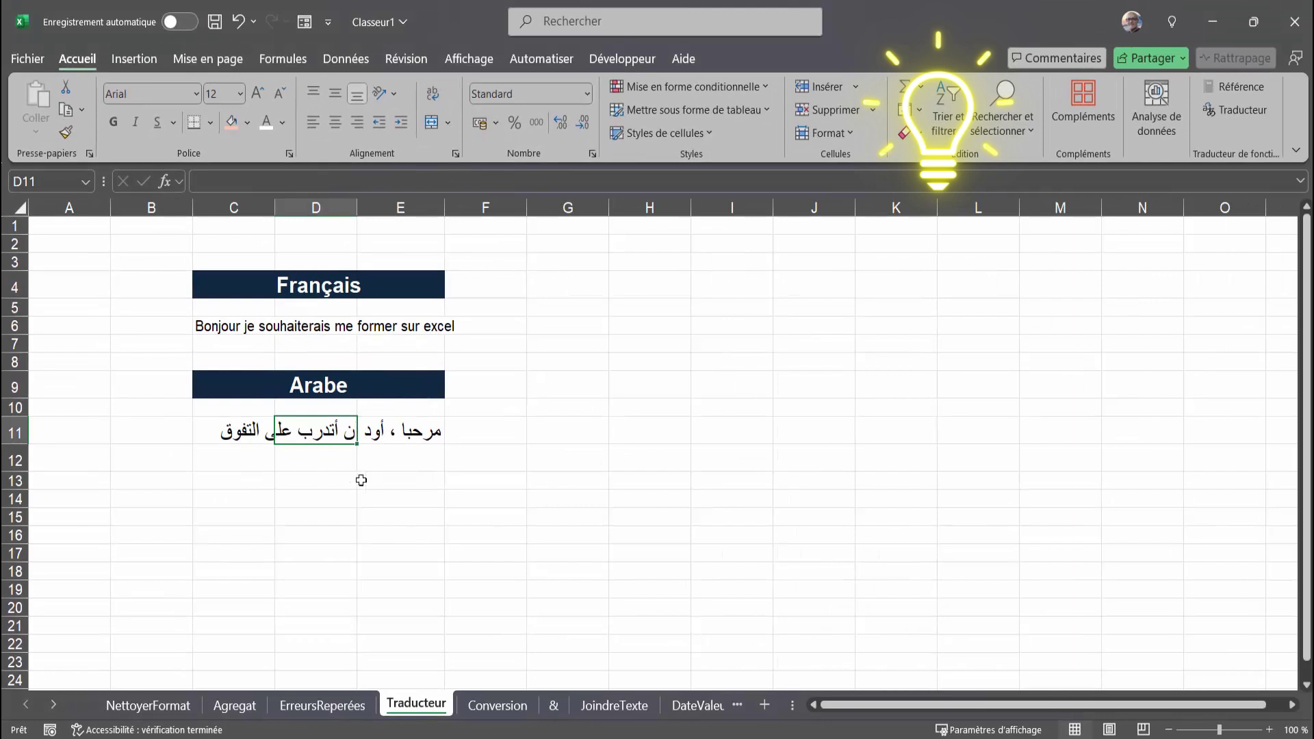
# - Enter =DÉTECTERLANGUE(E11) in E13 to identify the language of the translated sentence
pyautogui.click(395, 482)
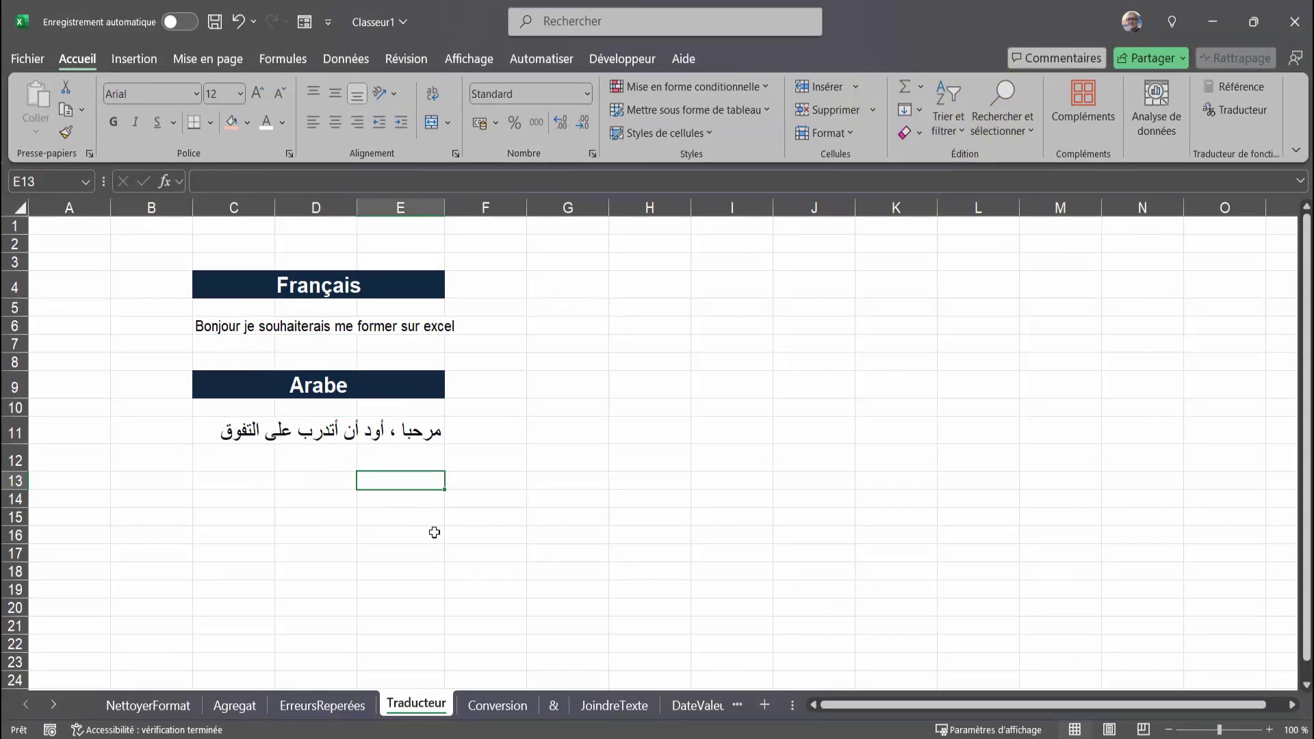
pyautogui.write('=dé')
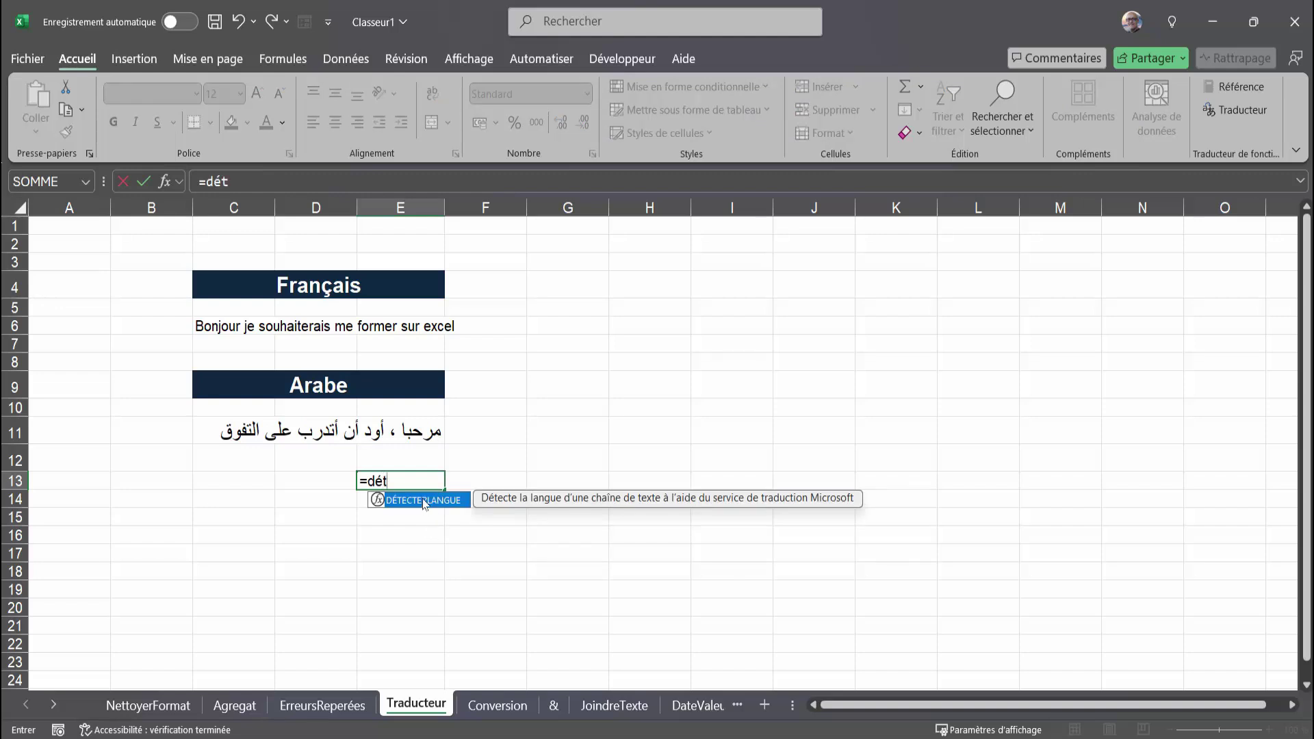
pyautogui.write('t')
pyautogui.doubleClick(424, 500)
pyautogui.click(408, 430)
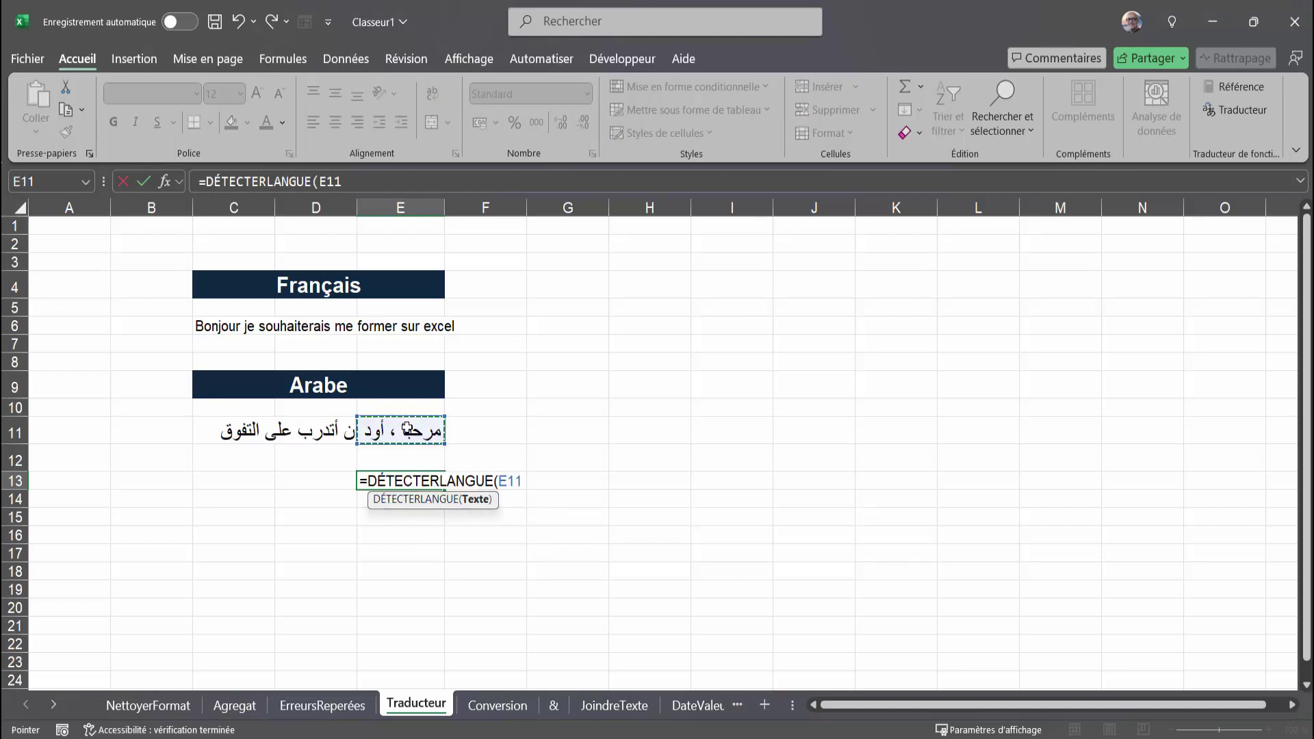
pyautogui.write(')')
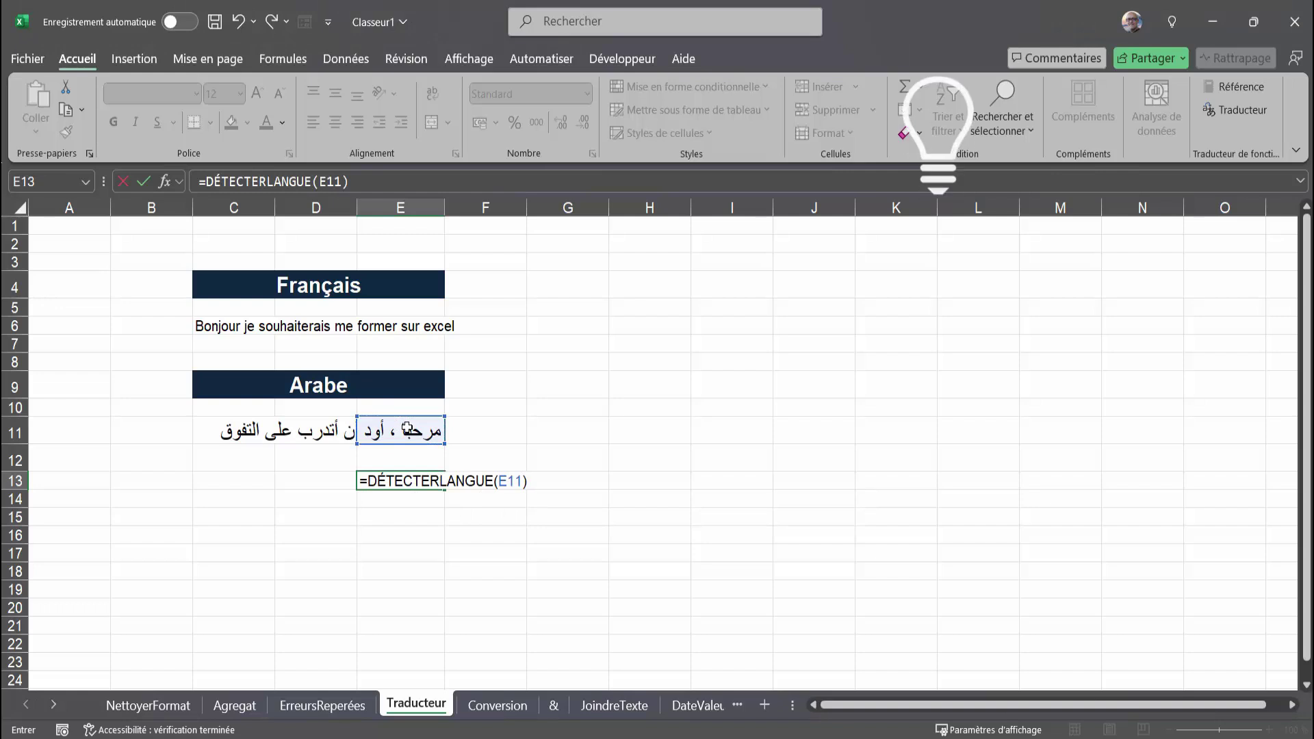
pyautogui.press('Return')
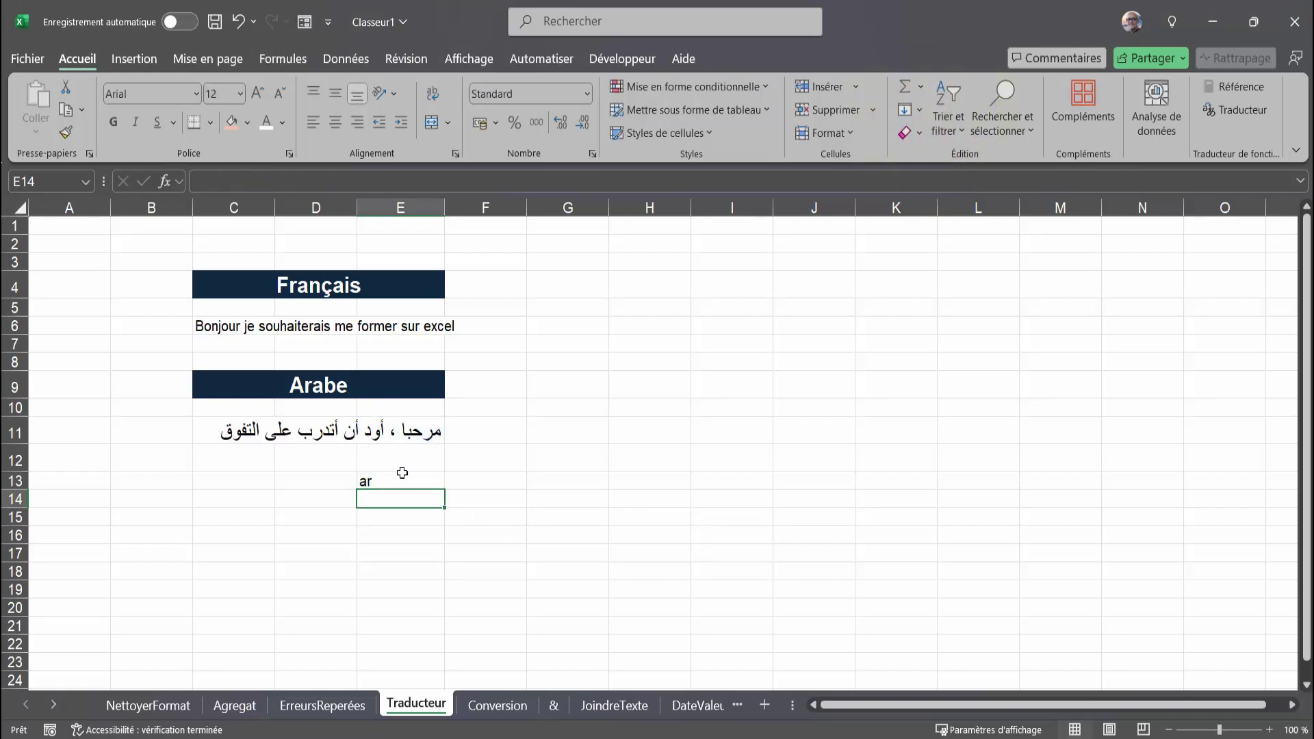
pyautogui.click(393, 481)
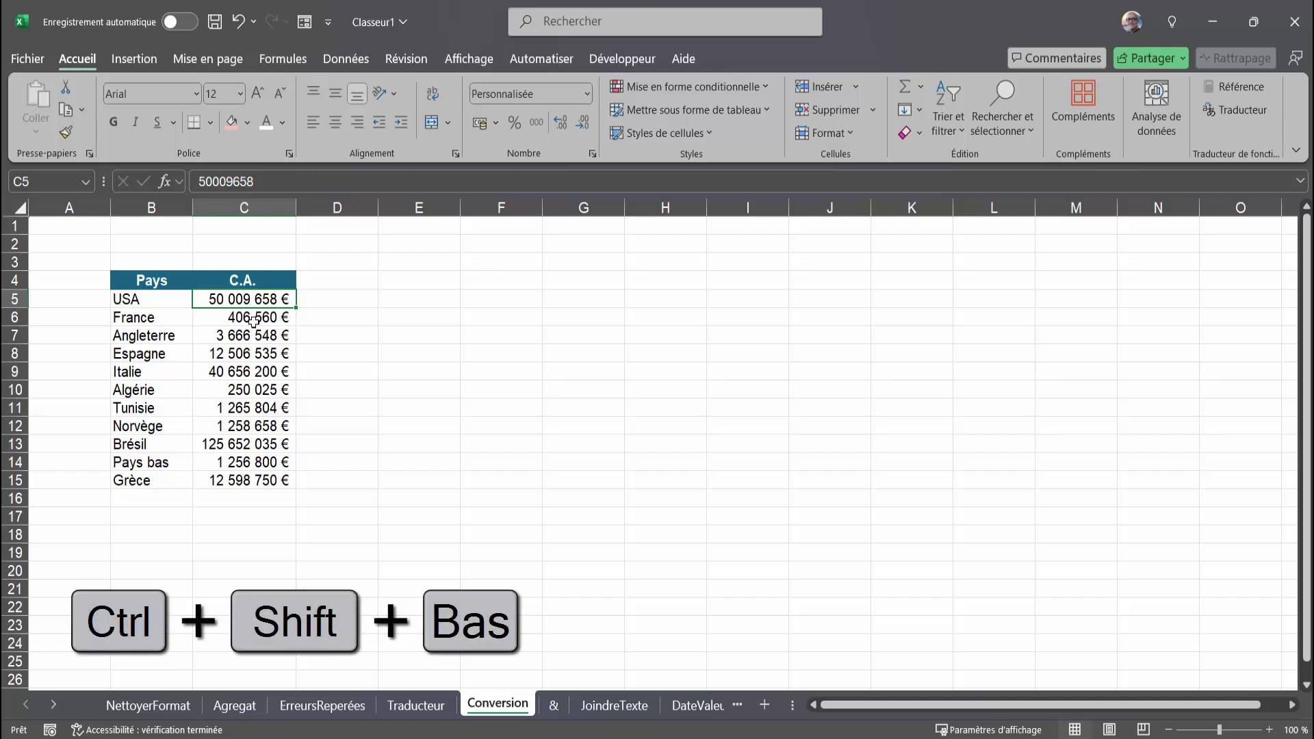
# - Apply the custom number format "# ##0" followed by one space to the C.A. amounts in C5:C15, displaying them in thousands
pyautogui.hotkey('ctrl', 'shift', 'Down')
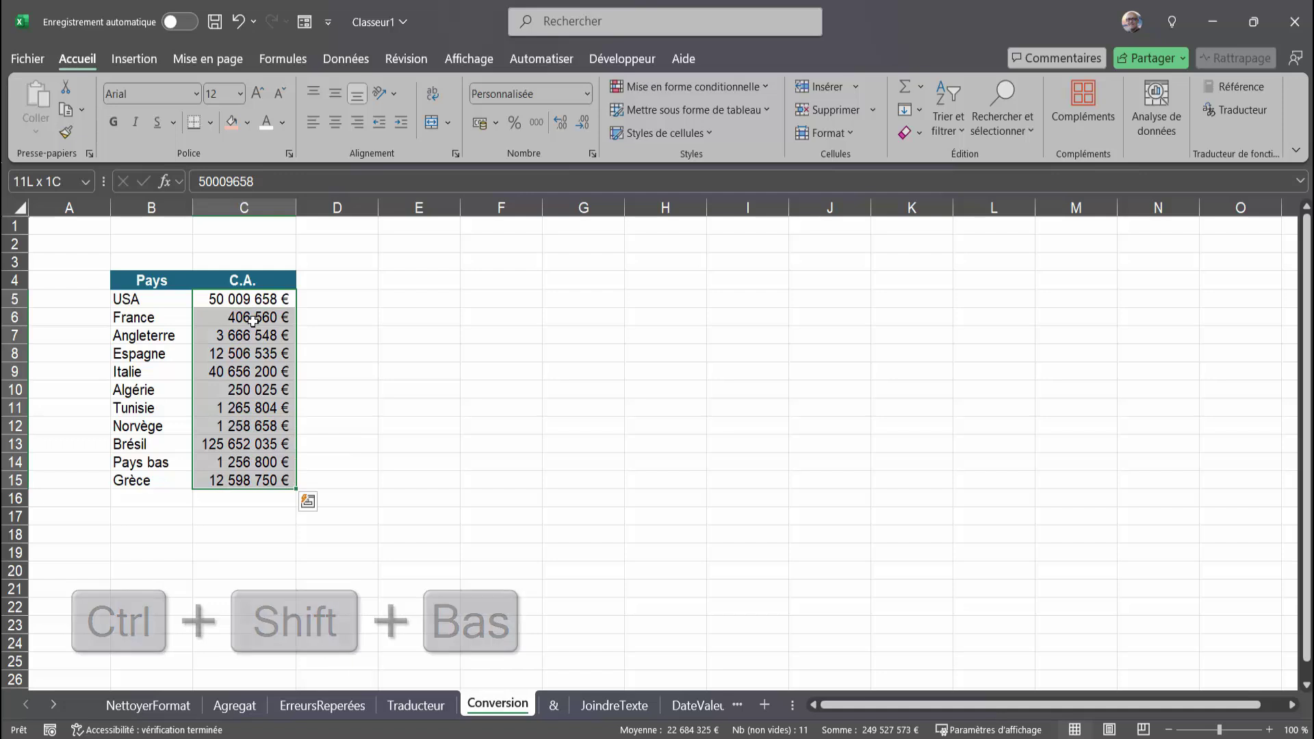
pyautogui.rightClick(252, 321)
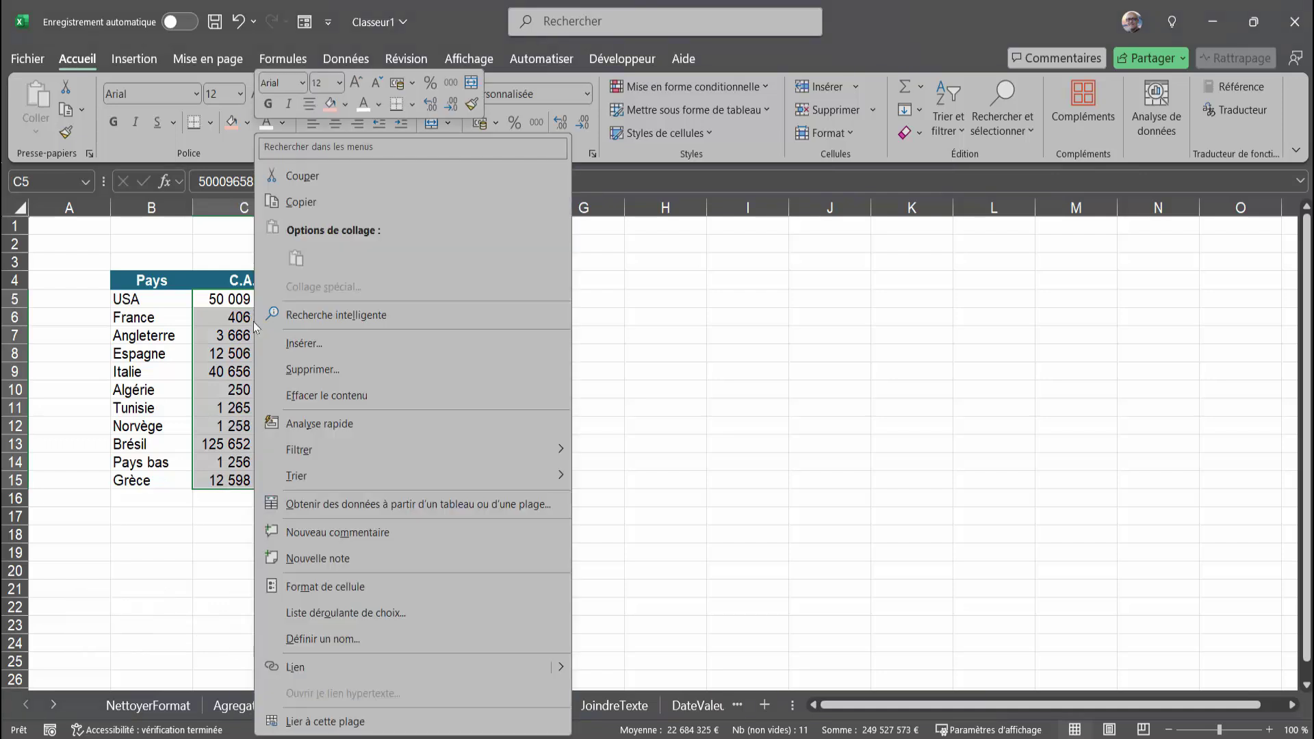
pyautogui.click(305, 592)
pyautogui.moveTo(277, 297); pyautogui.dragTo(578, 226)
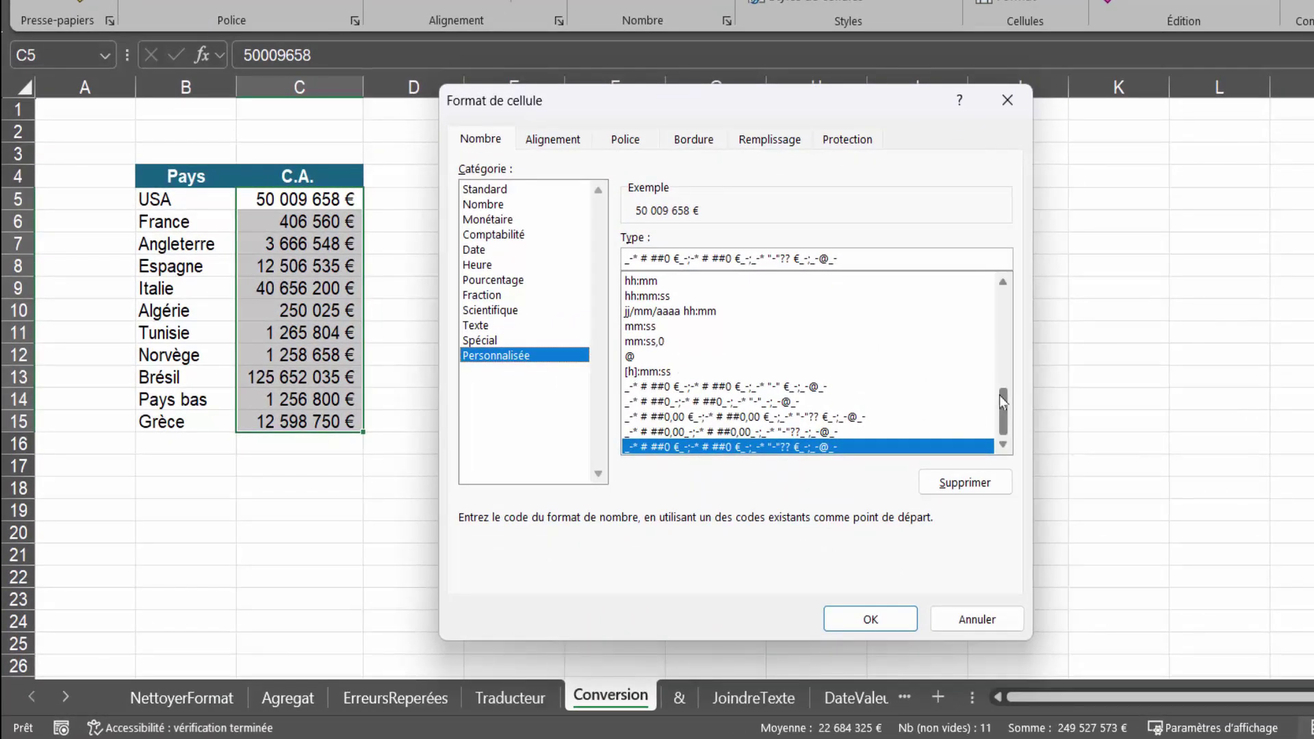
pyautogui.moveTo(1002, 396); pyautogui.dragTo(1003, 298)
pyautogui.click(646, 327)
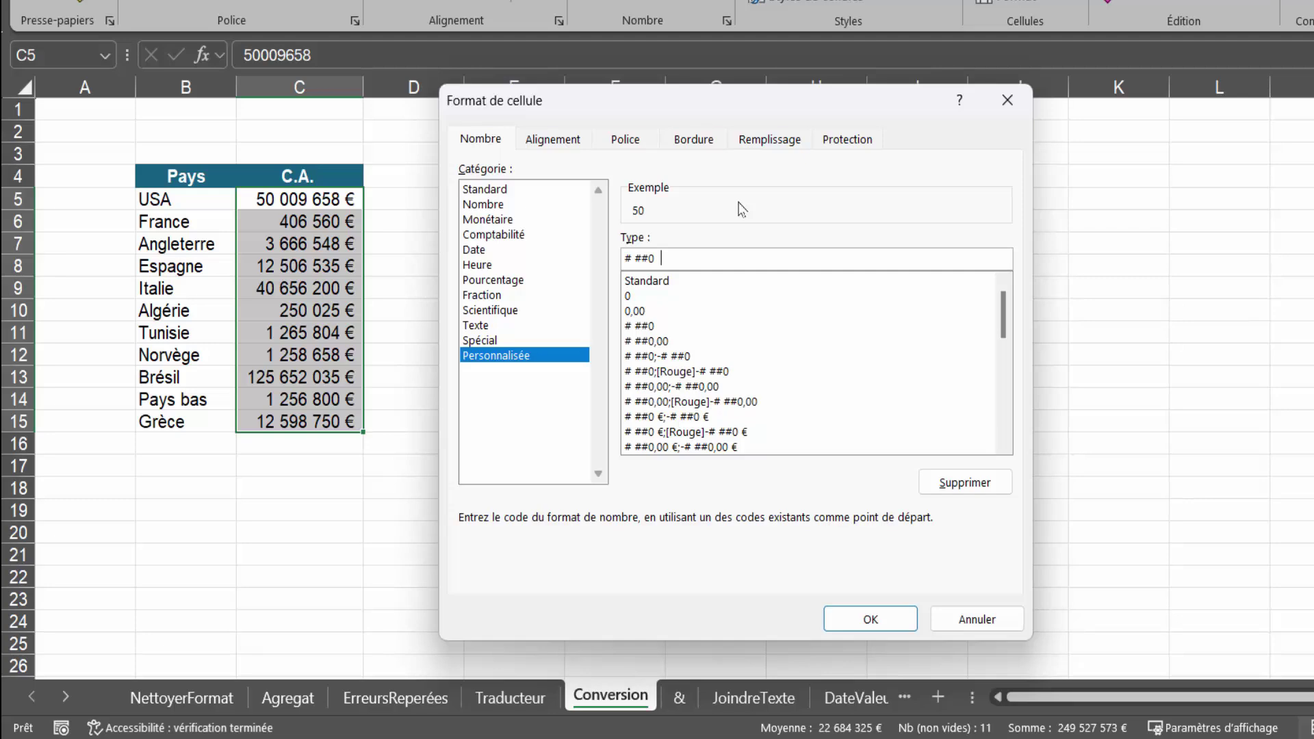
pyautogui.press('BackSpace')
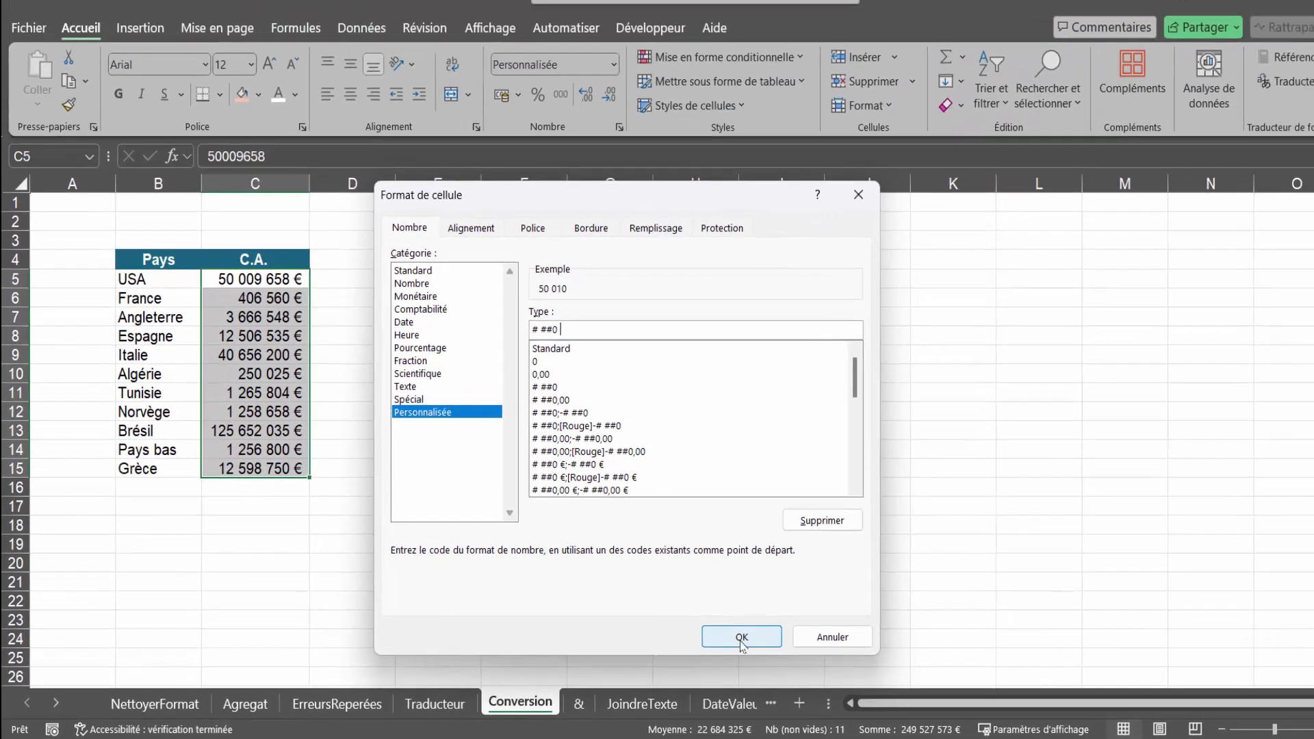
pyautogui.click(867, 621)
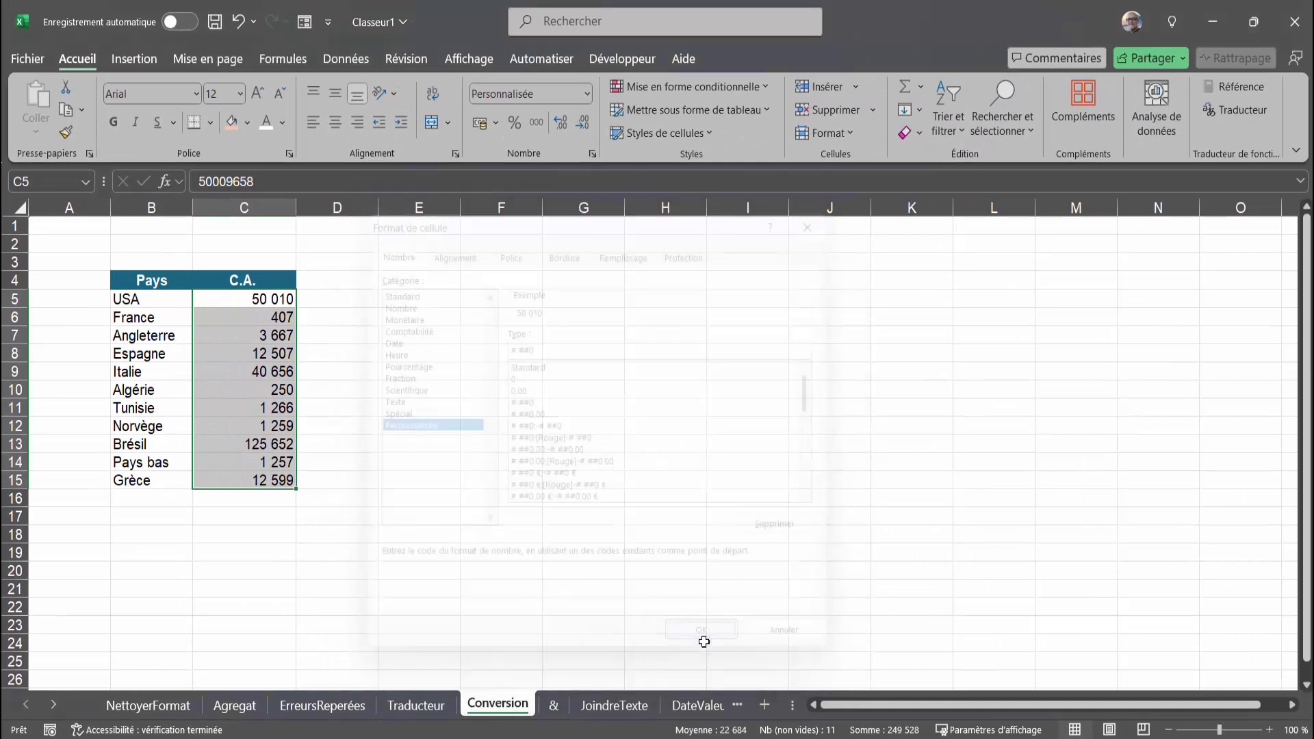
# - Extend the header in C4 to read "C.A. En K€"
pyautogui.press('Up')
pyautogui.click(263, 185)
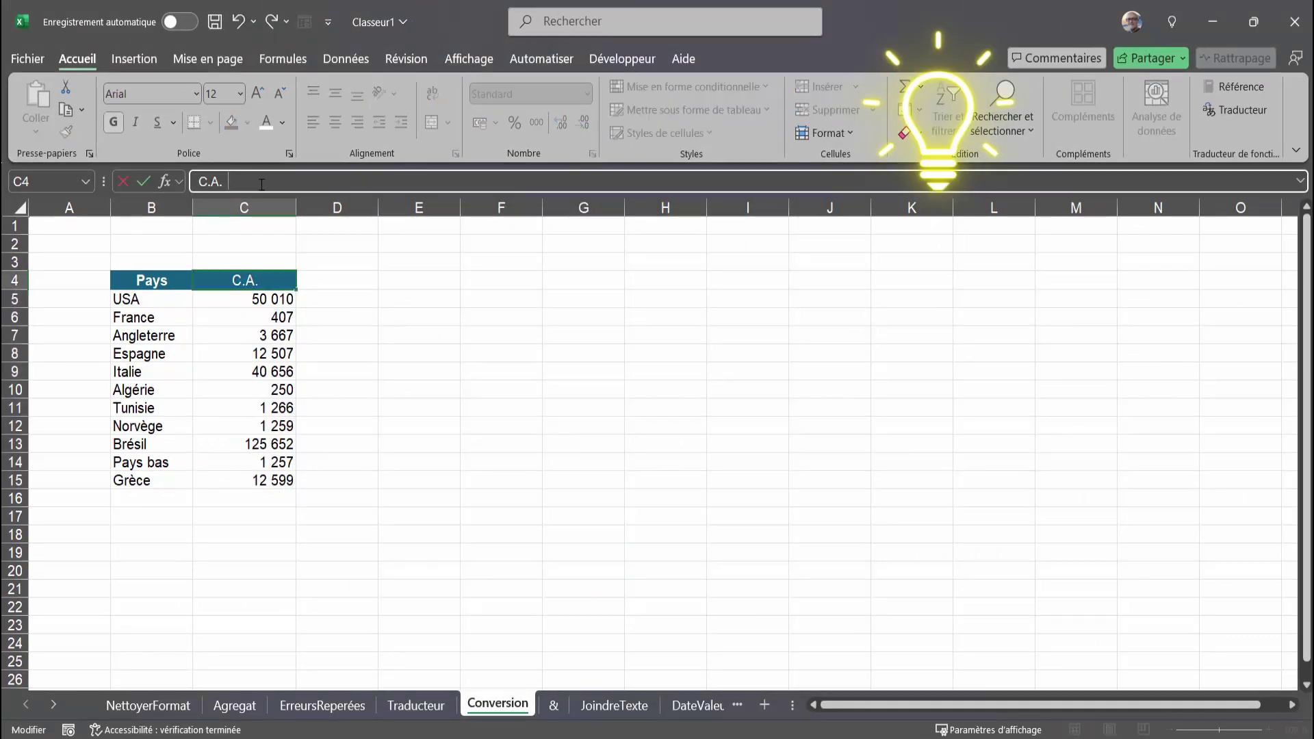
pyautogui.write('En K€')
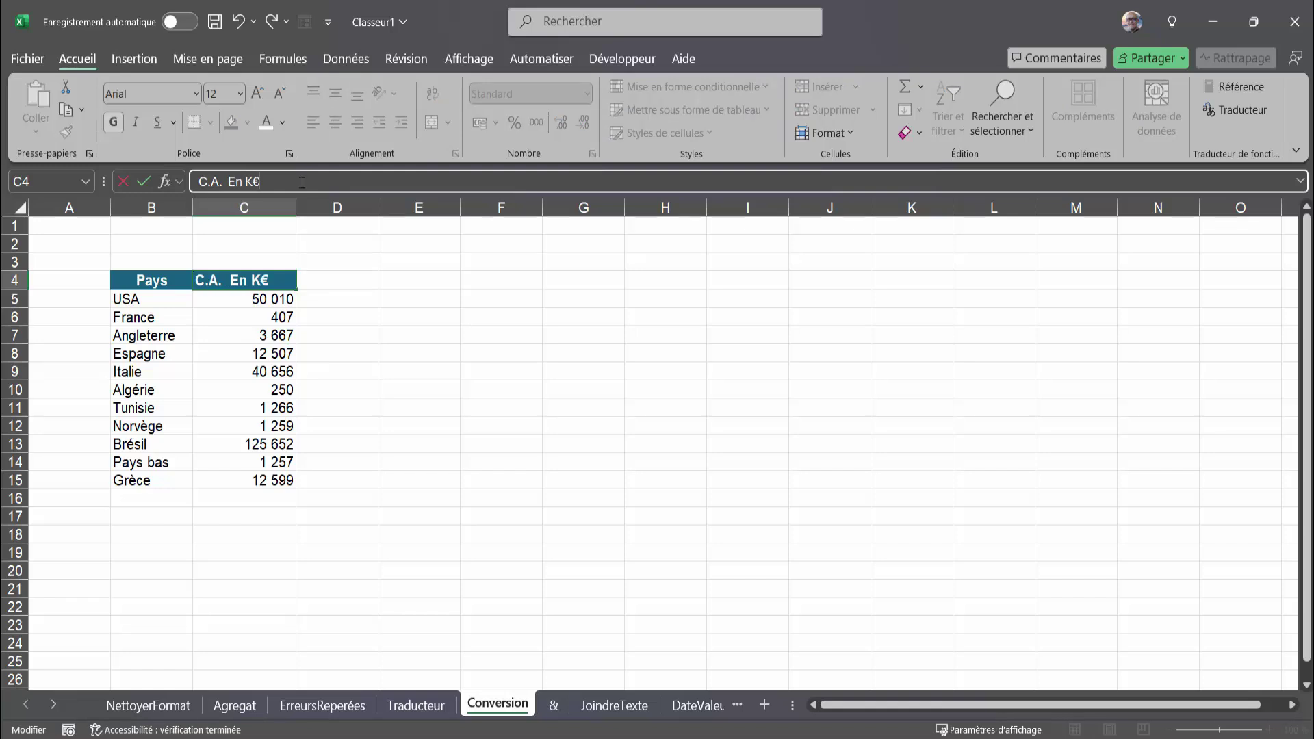
pyautogui.press('Return')
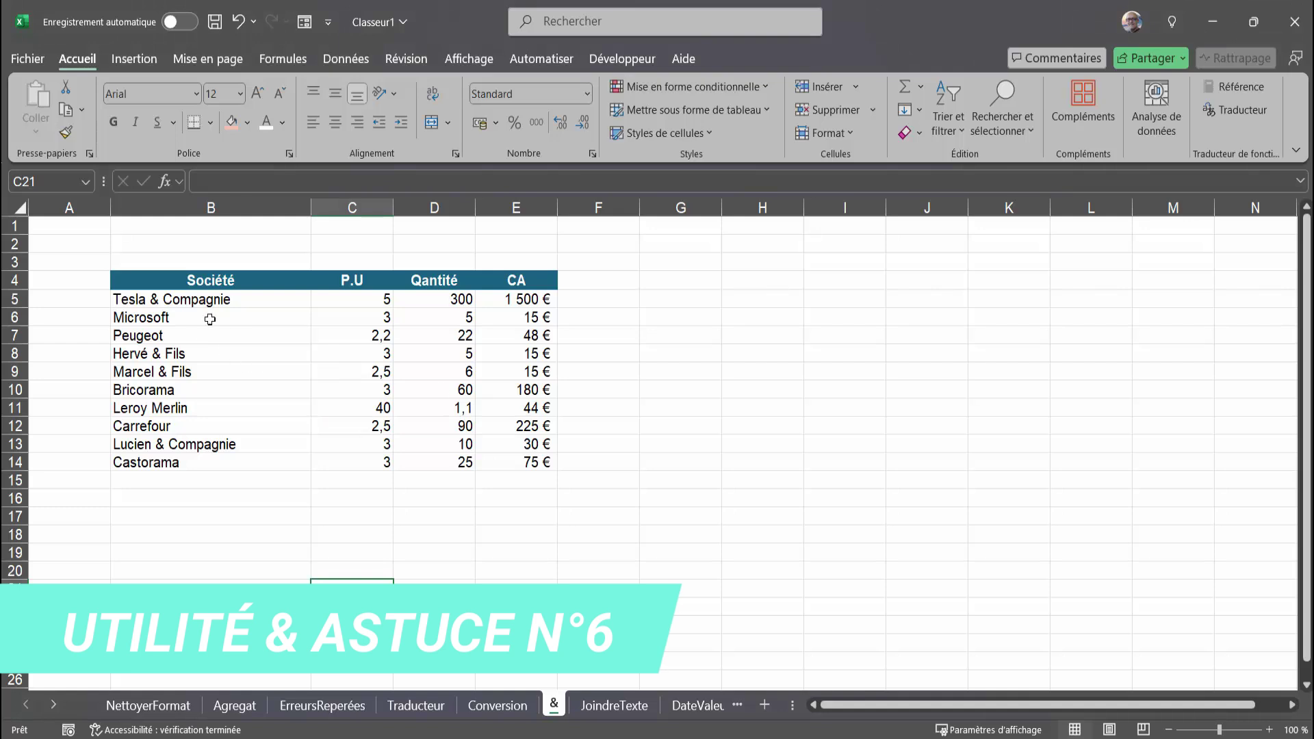
# - Examine the company names in B5:B14 of the & sheet, focusing on those that contain an ampersand
pyautogui.moveTo(210, 301); pyautogui.dragTo(212, 462)
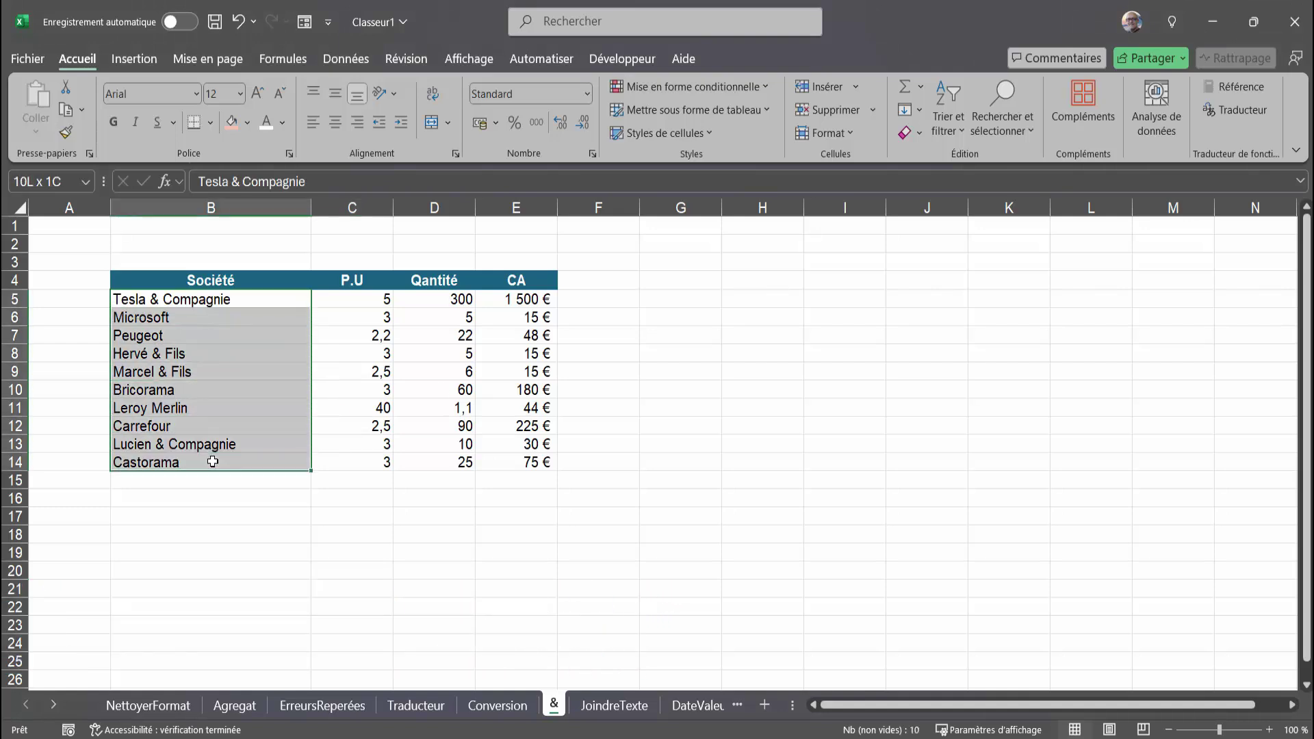
pyautogui.click(146, 302)
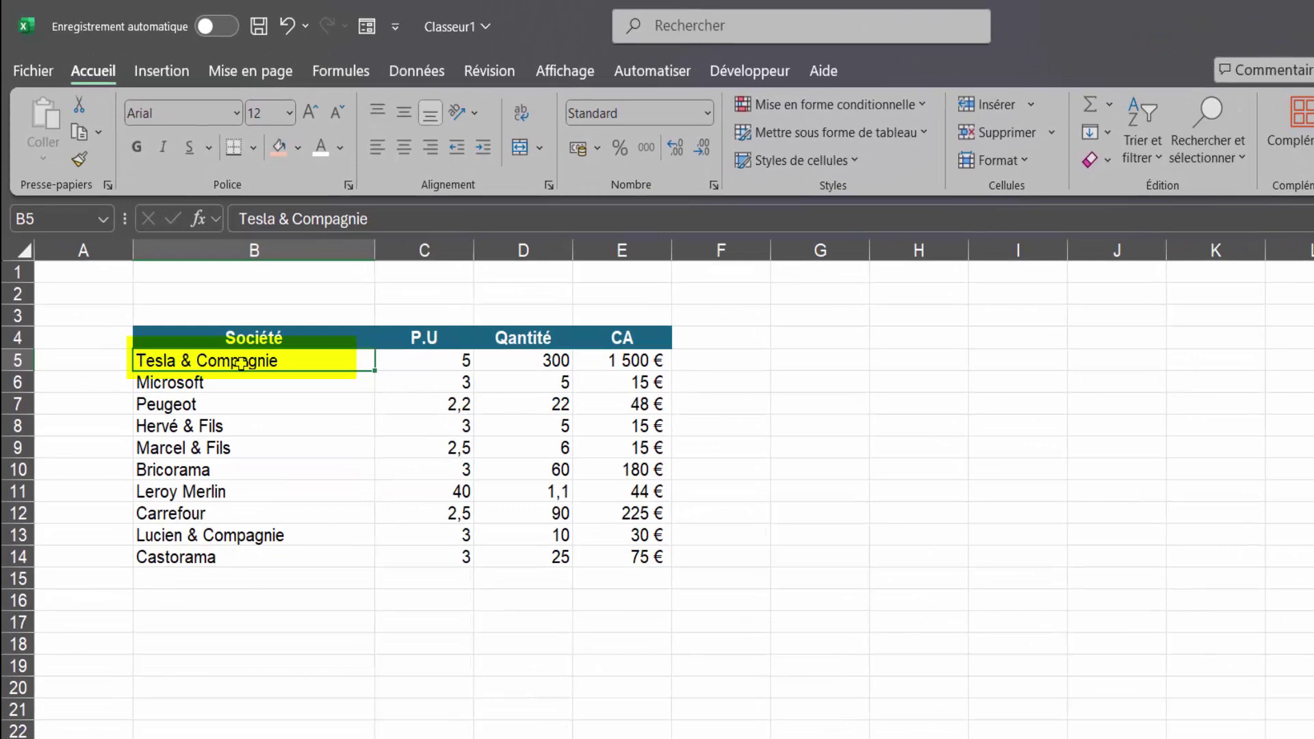
pyautogui.click(179, 428)
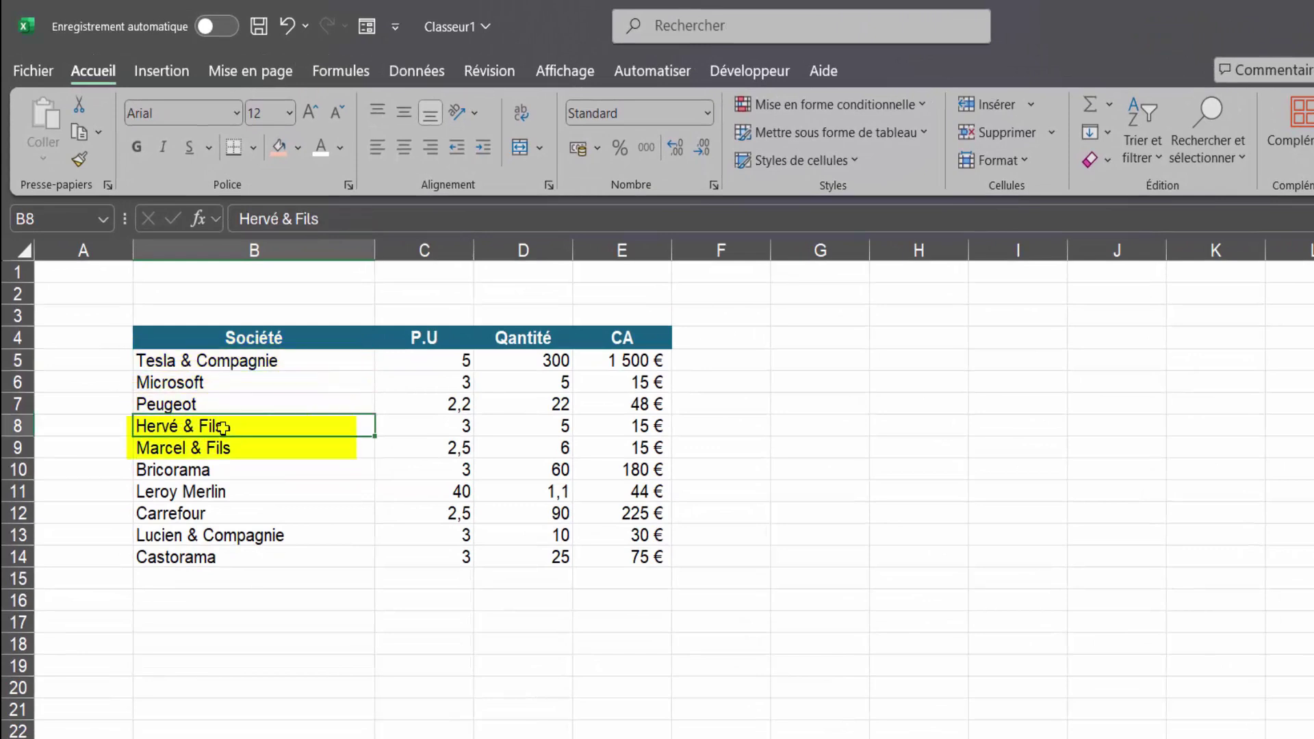
pyautogui.click(181, 448)
pyautogui.click(183, 537)
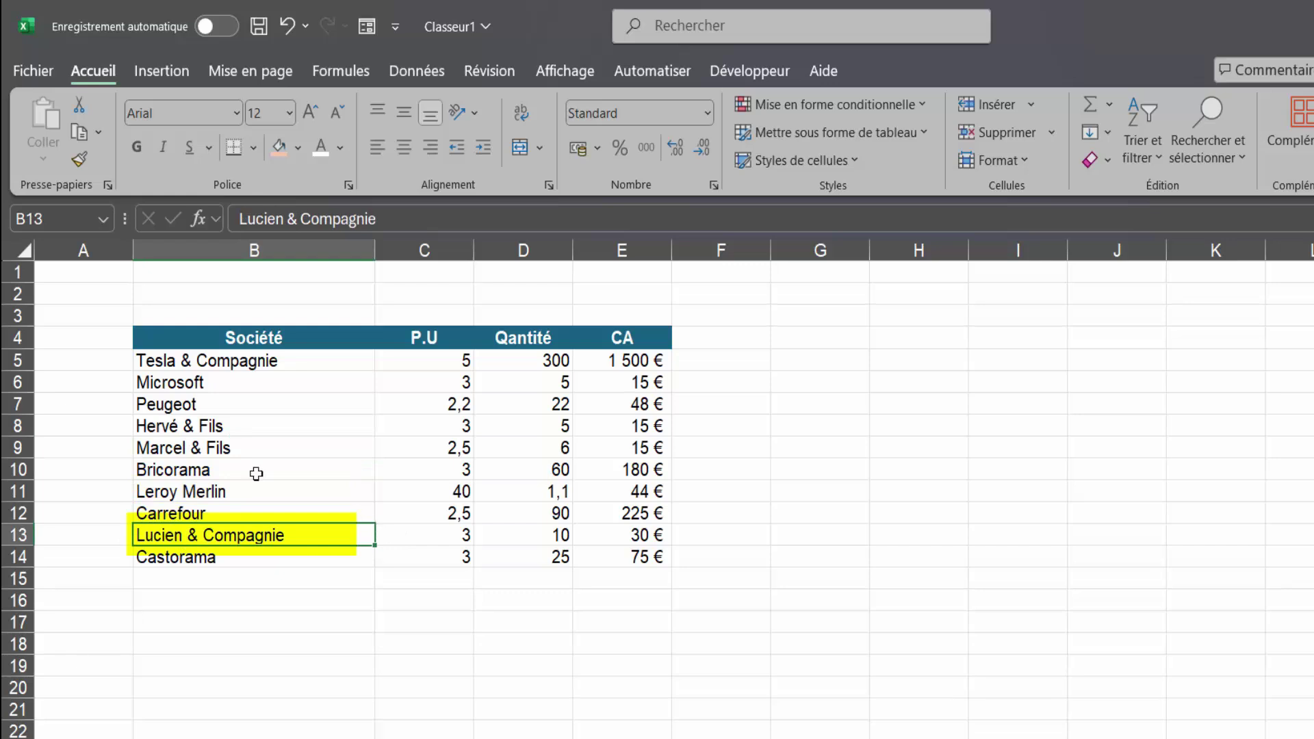
pyautogui.click(159, 362)
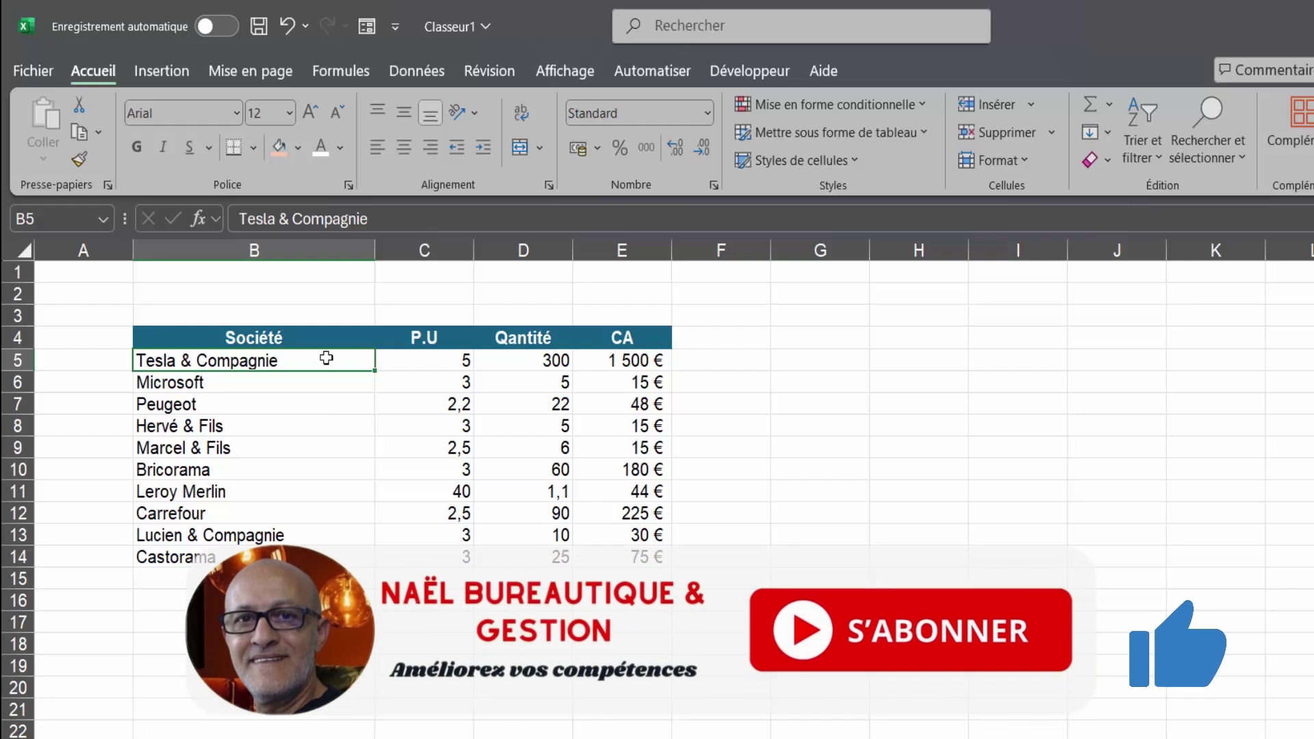
# - Replace every "&" in the company names in B5:B14 with nothing
pyautogui.moveTo(346, 361); pyautogui.dragTo(239, 565)
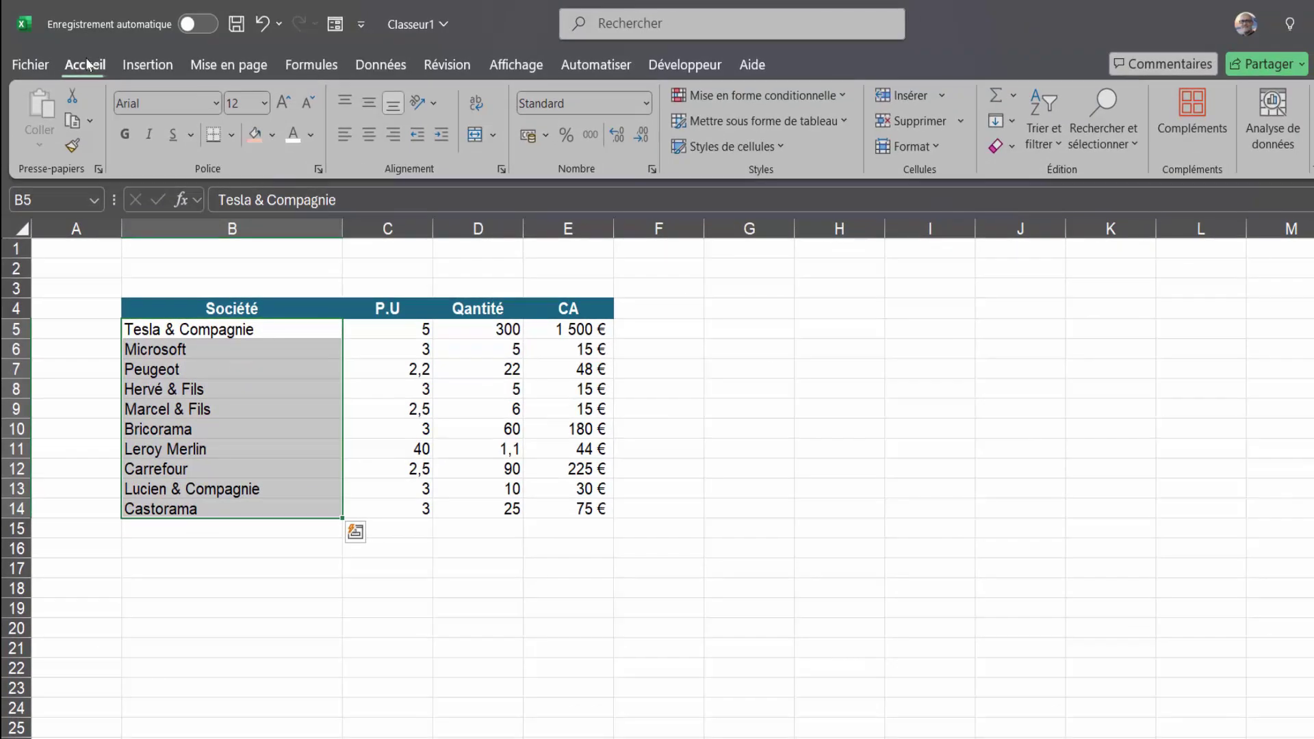
pyautogui.click(1139, 155)
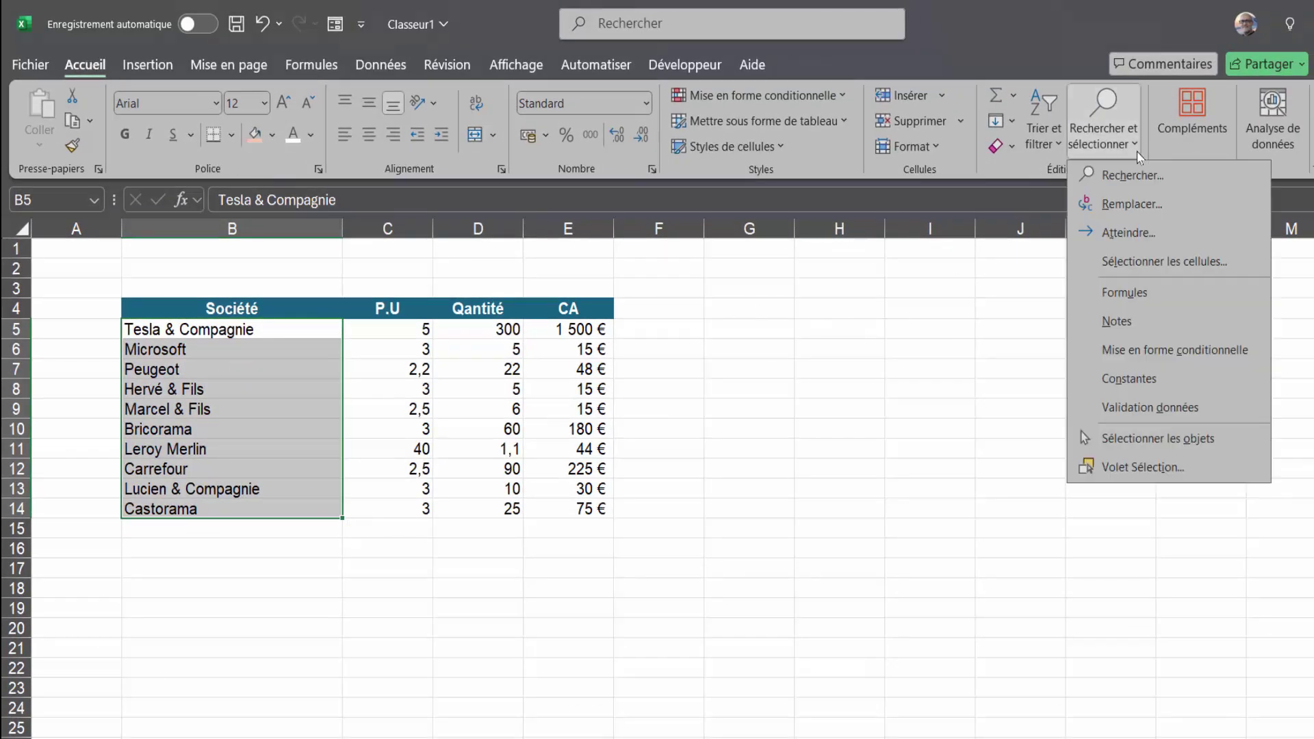
pyautogui.click(1126, 216)
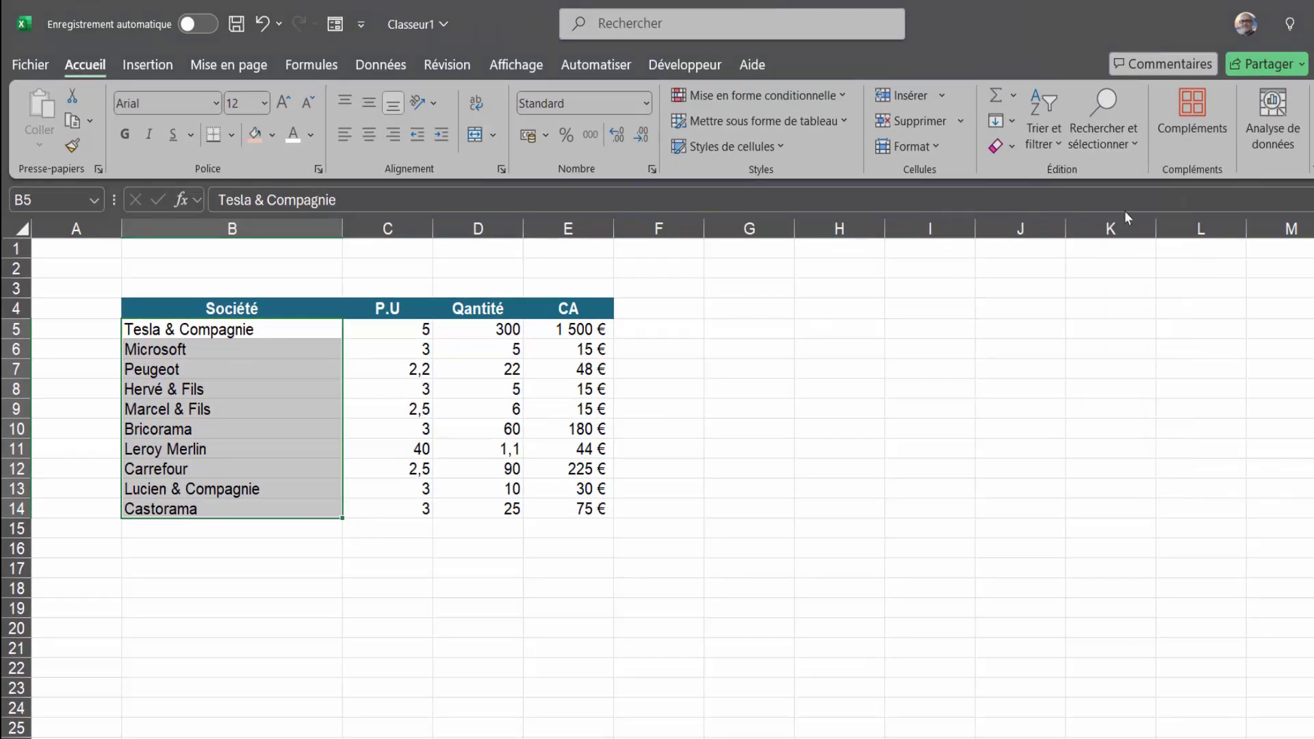
pyautogui.moveTo(937, 410); pyautogui.dragTo(871, 414)
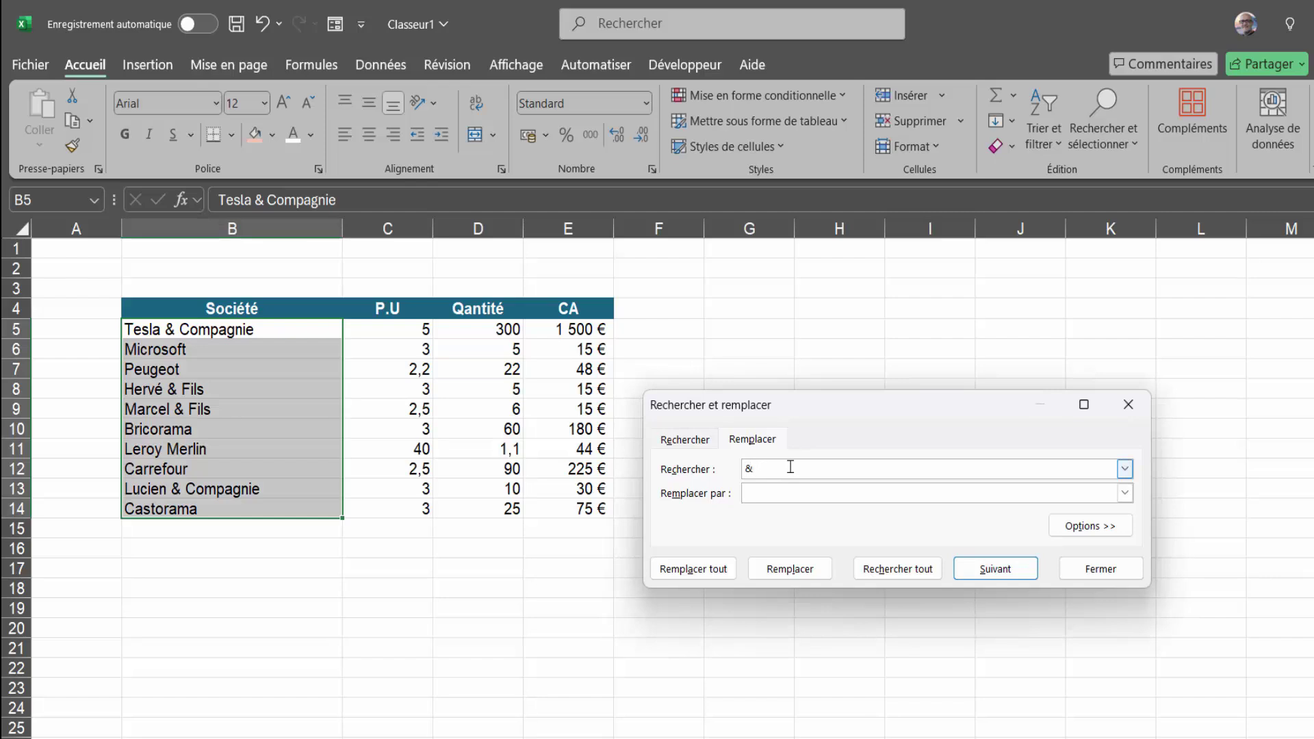
pyautogui.click(754, 492)
pyautogui.click(698, 575)
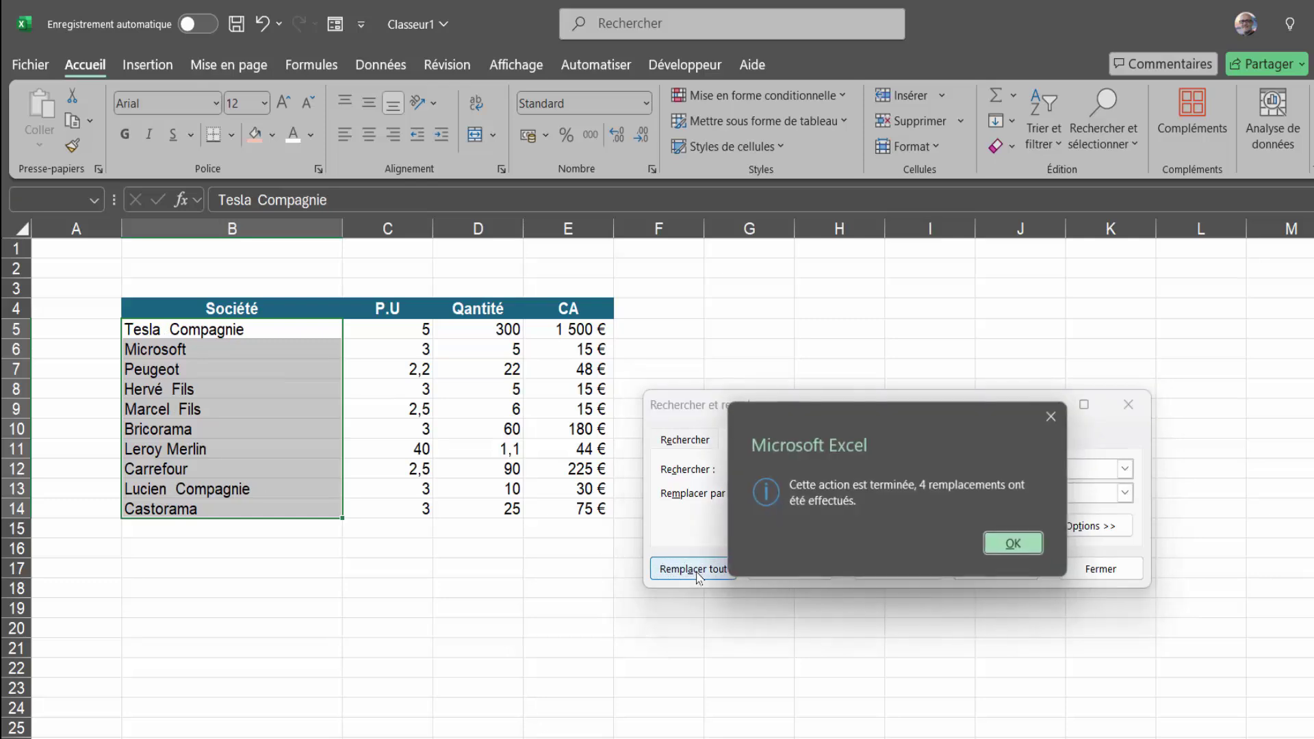
pyautogui.click(1012, 545)
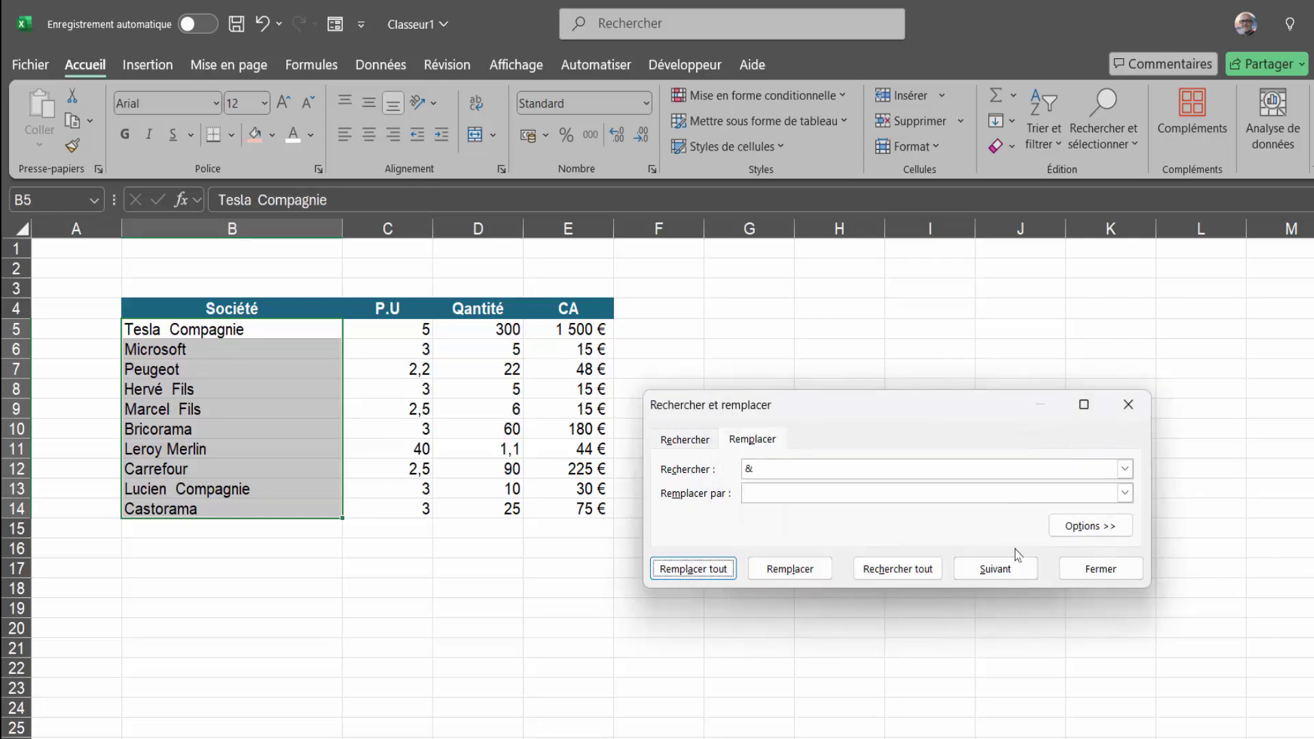
pyautogui.click(1100, 568)
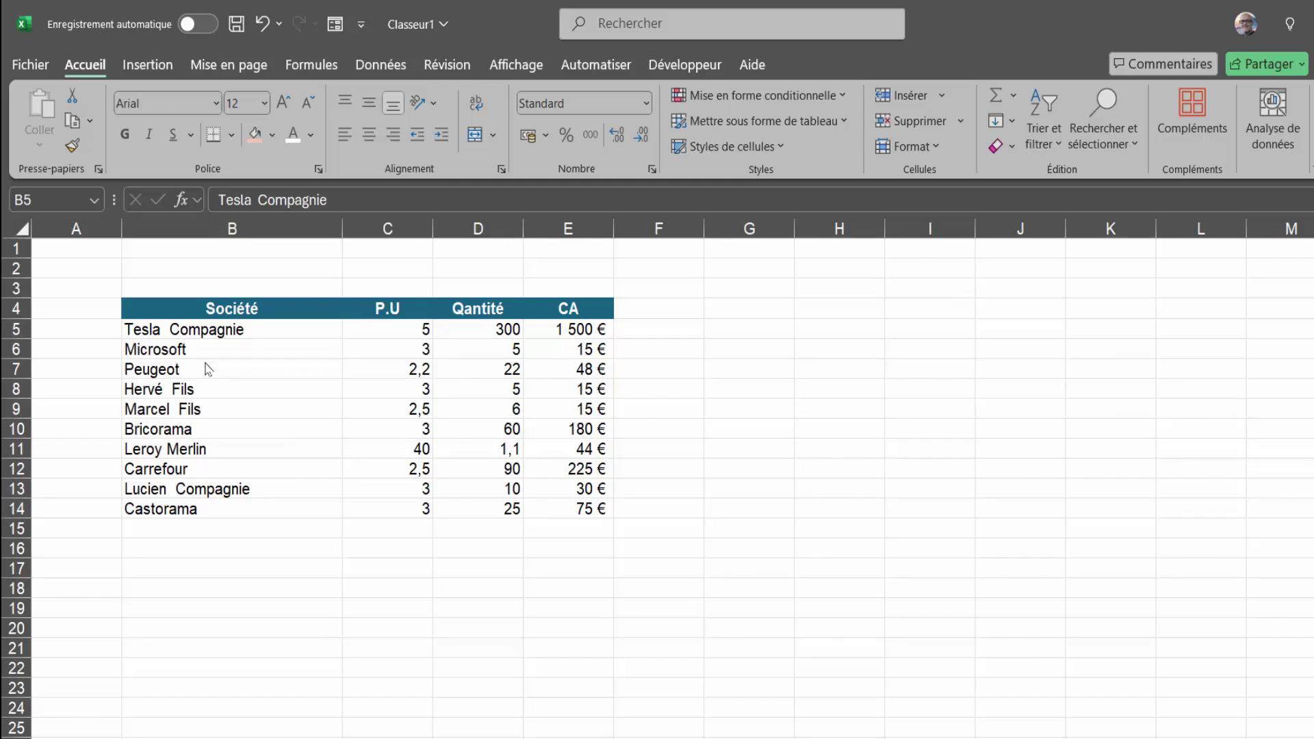
# - Undo the removal of the ampersands from the company names
pyautogui.hotkey('ctrl', 'z')
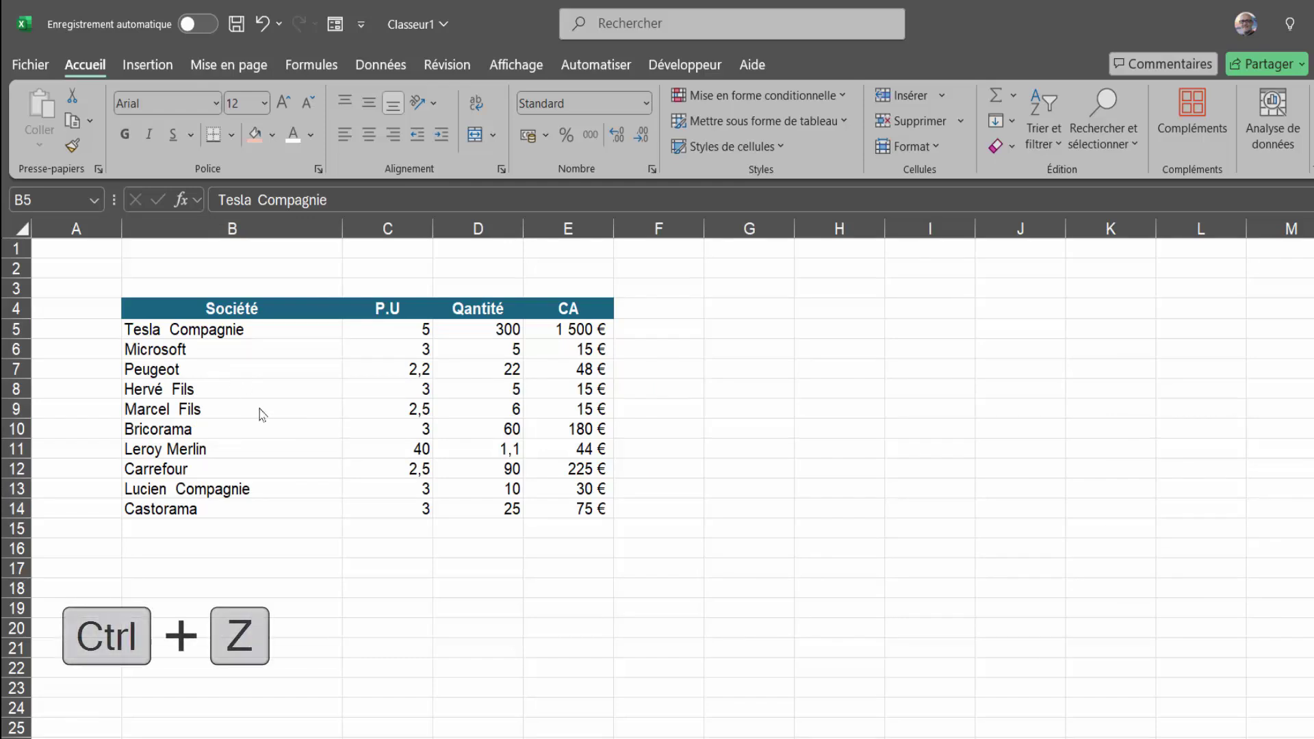
pyautogui.hotkey('ctrl', 'z')
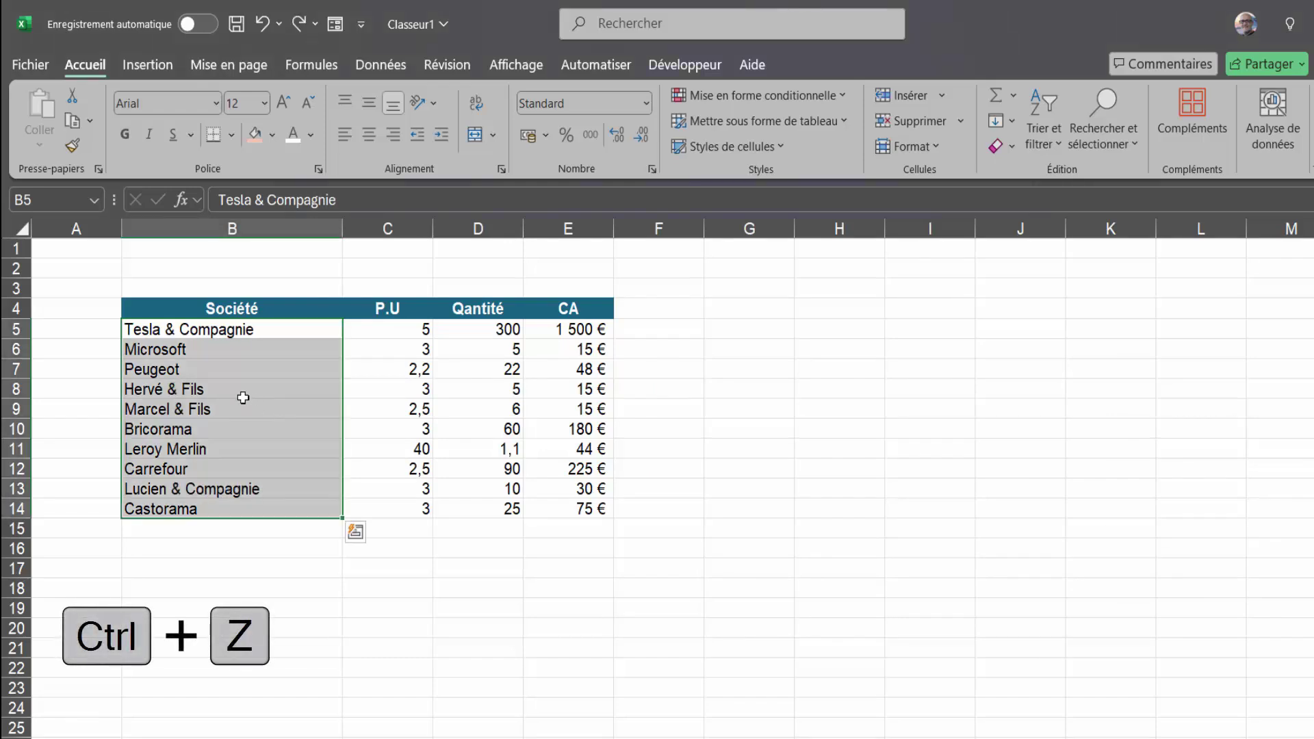
pyautogui.click(243, 397)
pyautogui.click(173, 328)
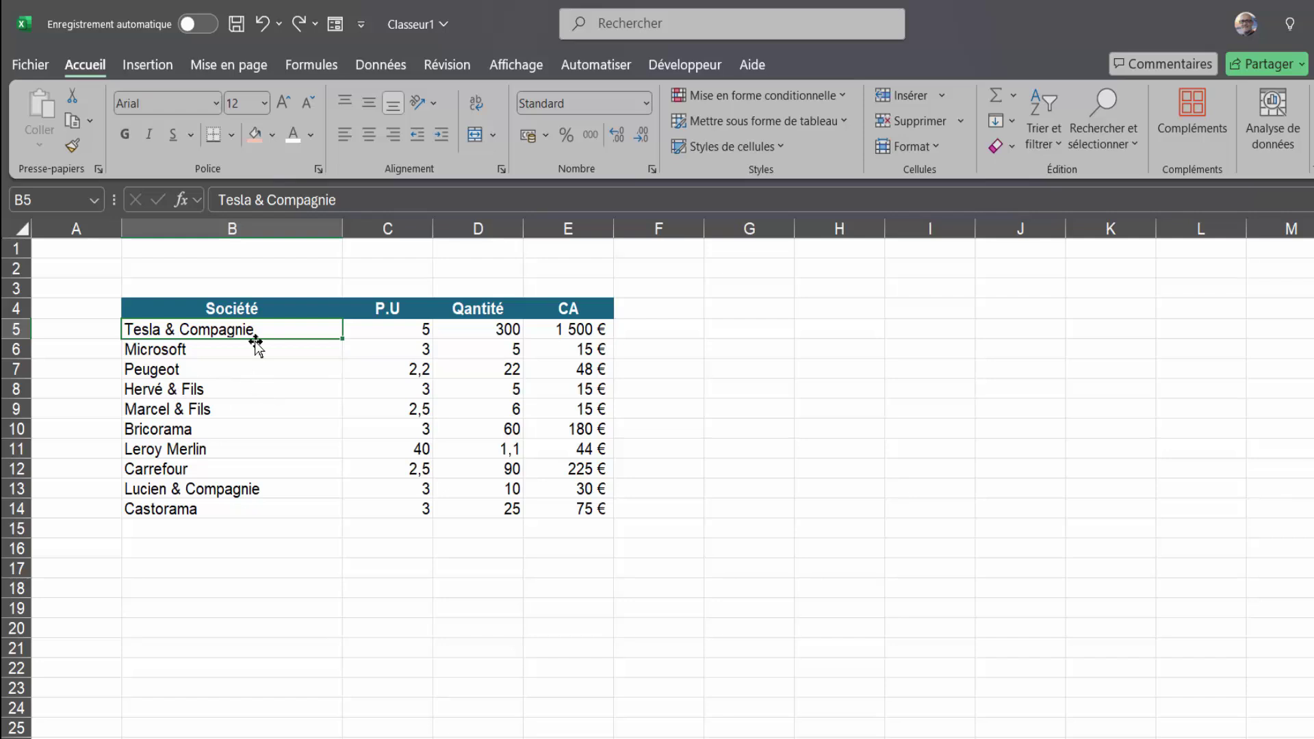
# - Replace "&*" with nothing in B5:B14 to remove each ampersand and all text following it
pyautogui.moveTo(253, 327); pyautogui.dragTo(233, 511)
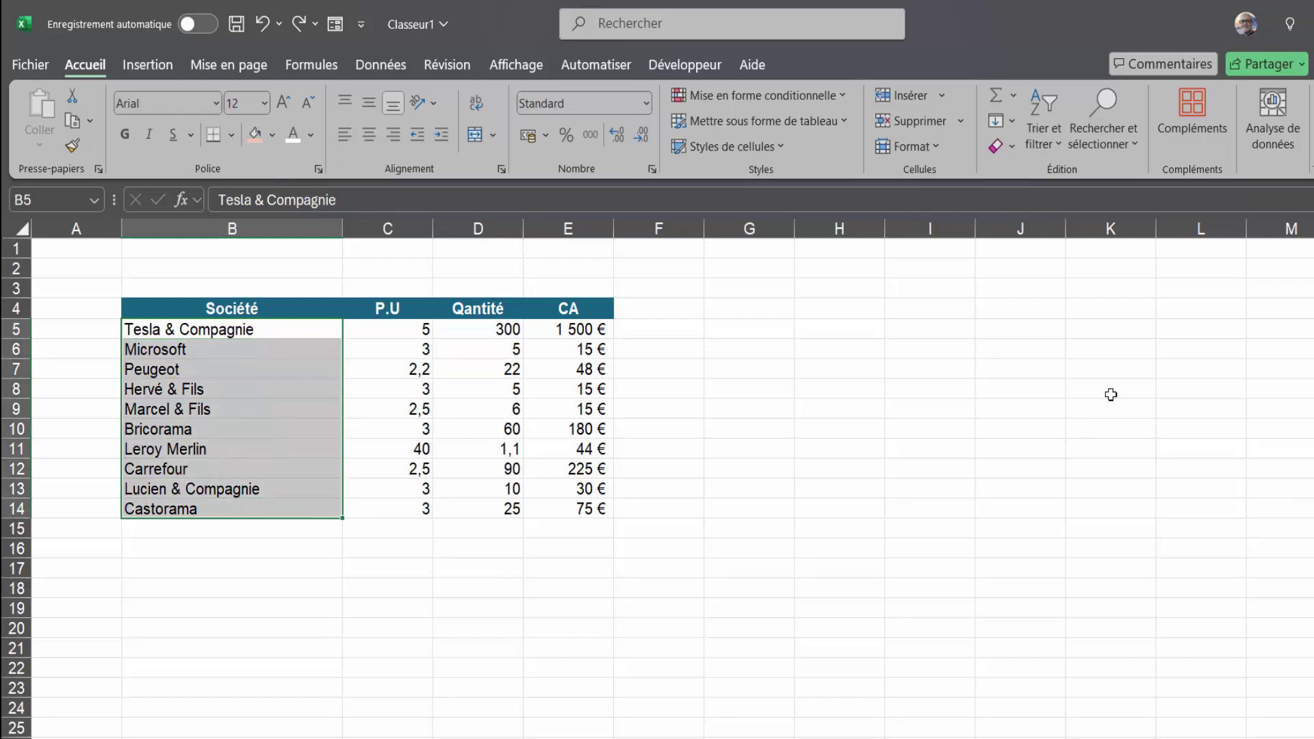
pyautogui.click(1133, 147)
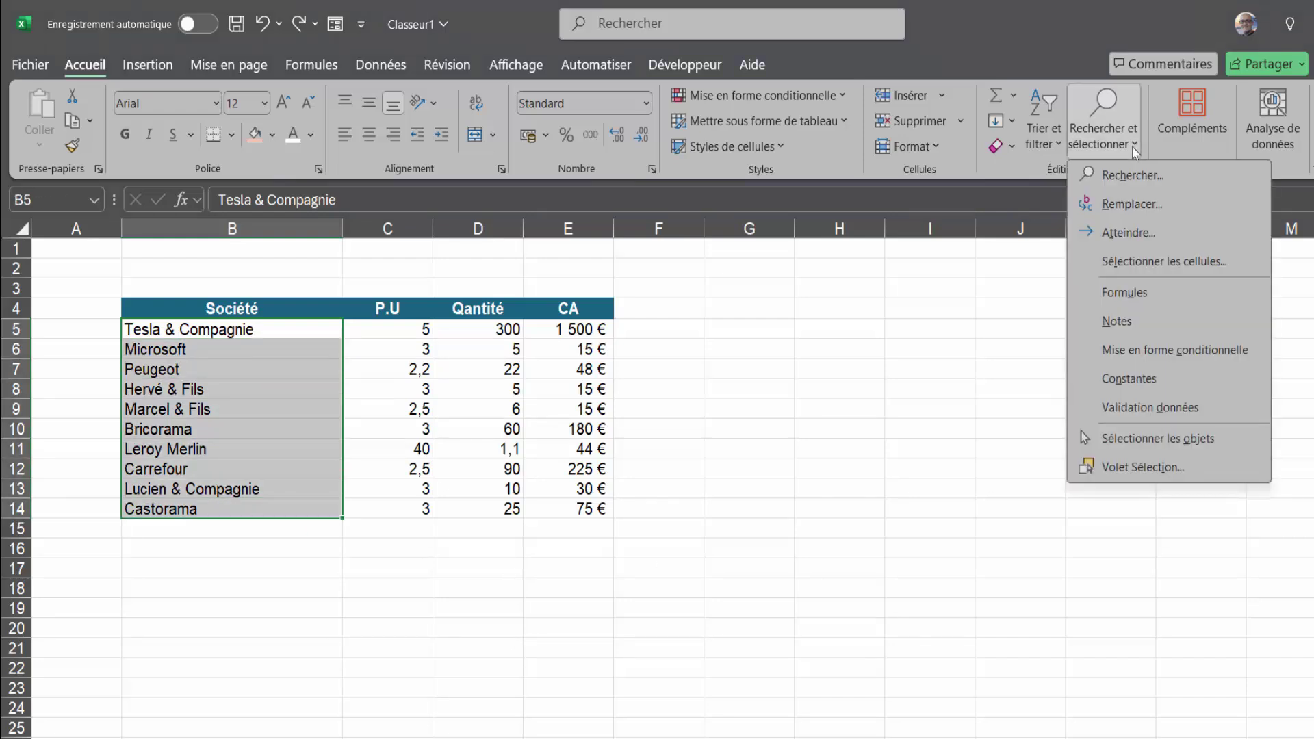
pyautogui.click(1129, 199)
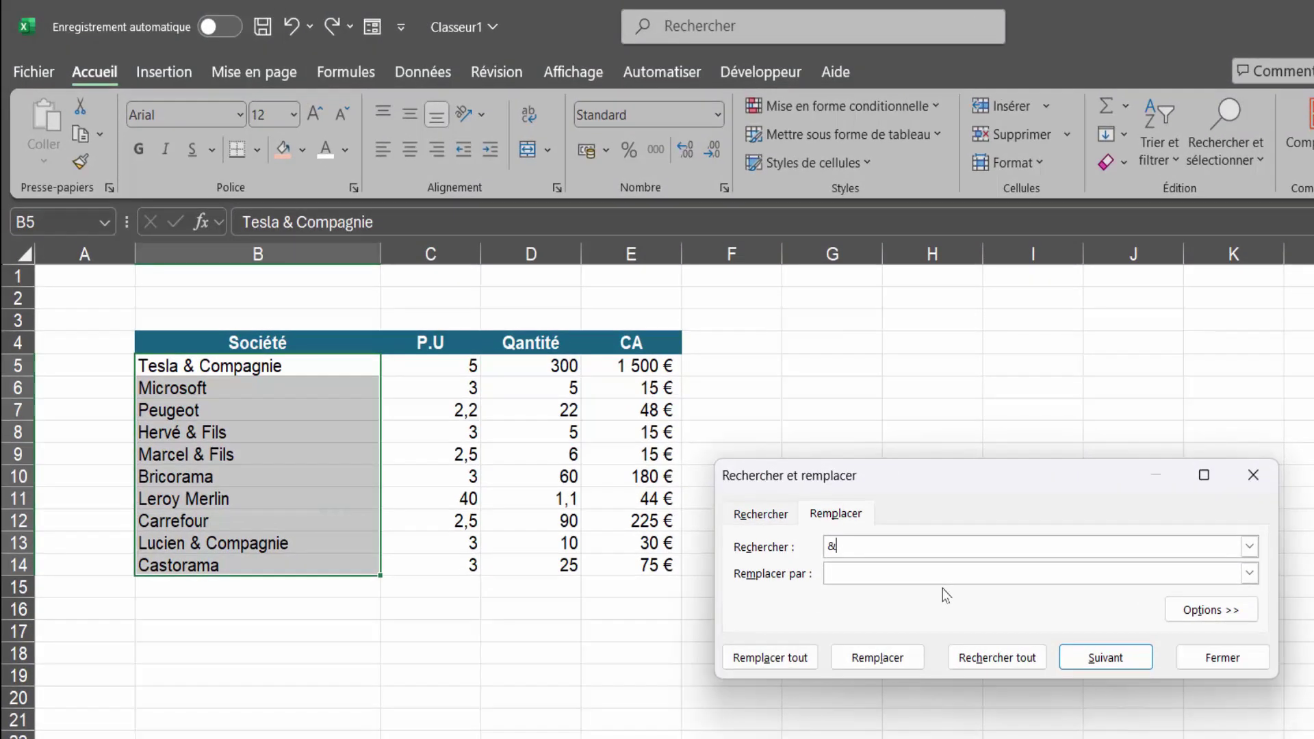
pyautogui.click(856, 574)
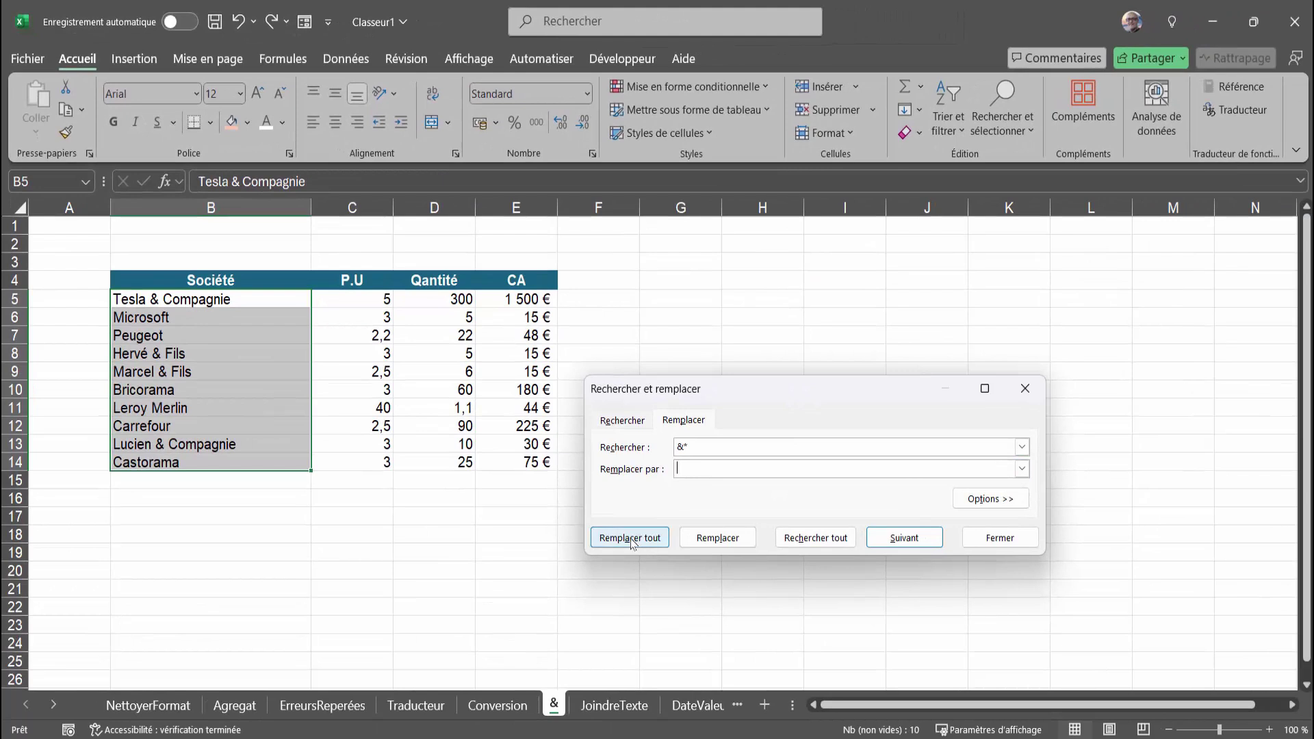
pyautogui.click(630, 538)
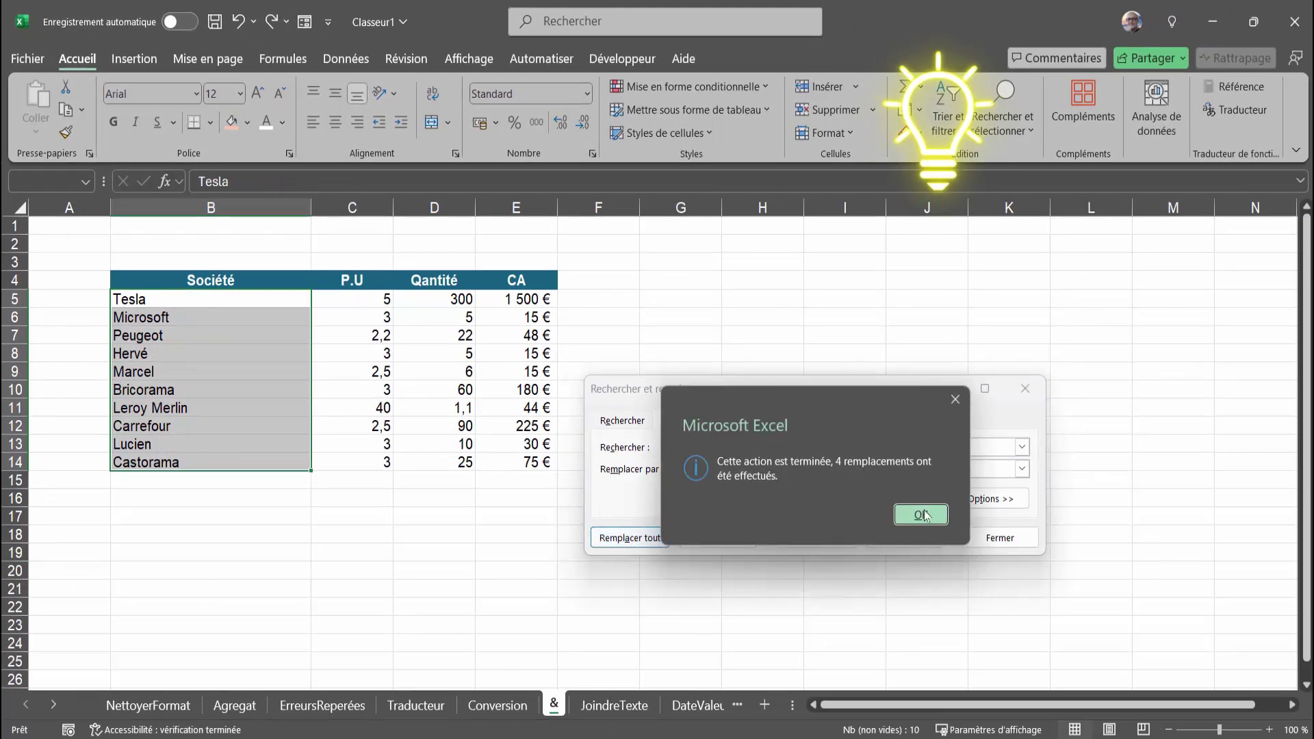
pyautogui.click(918, 513)
pyautogui.click(996, 540)
pyautogui.click(207, 336)
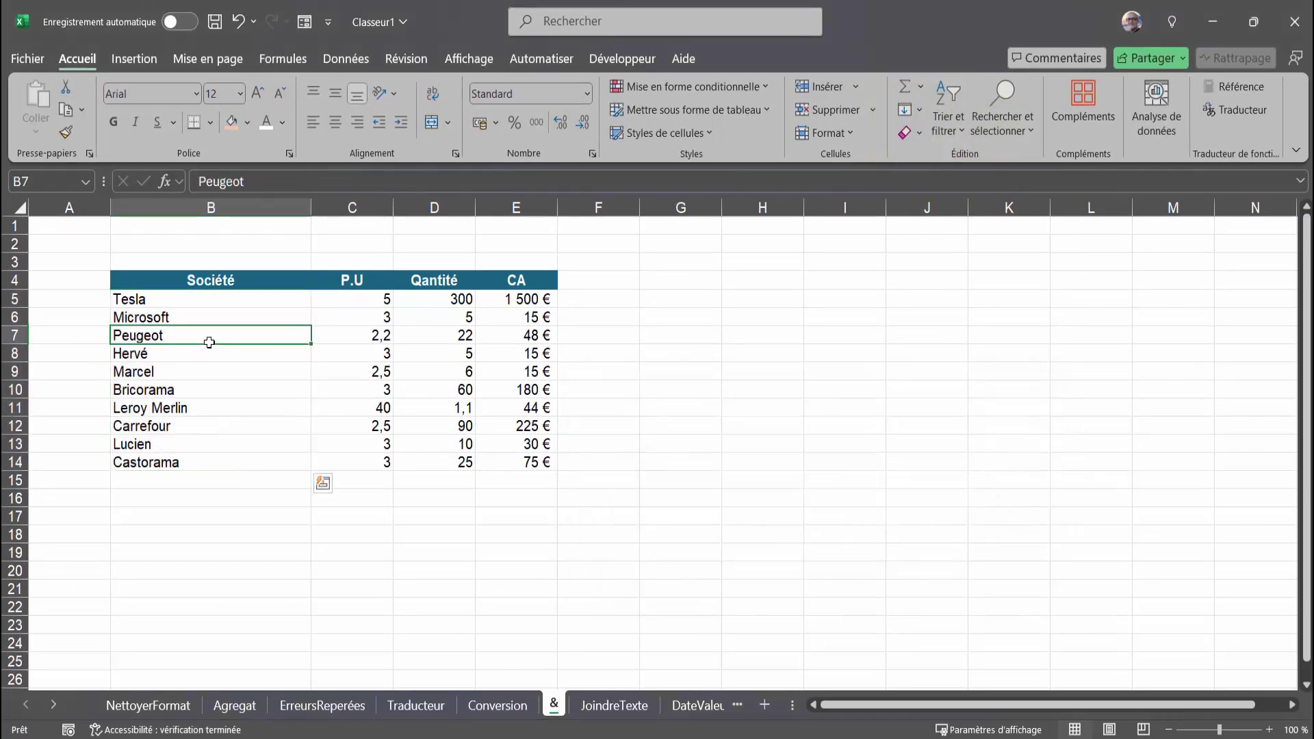
pyautogui.click(147, 295)
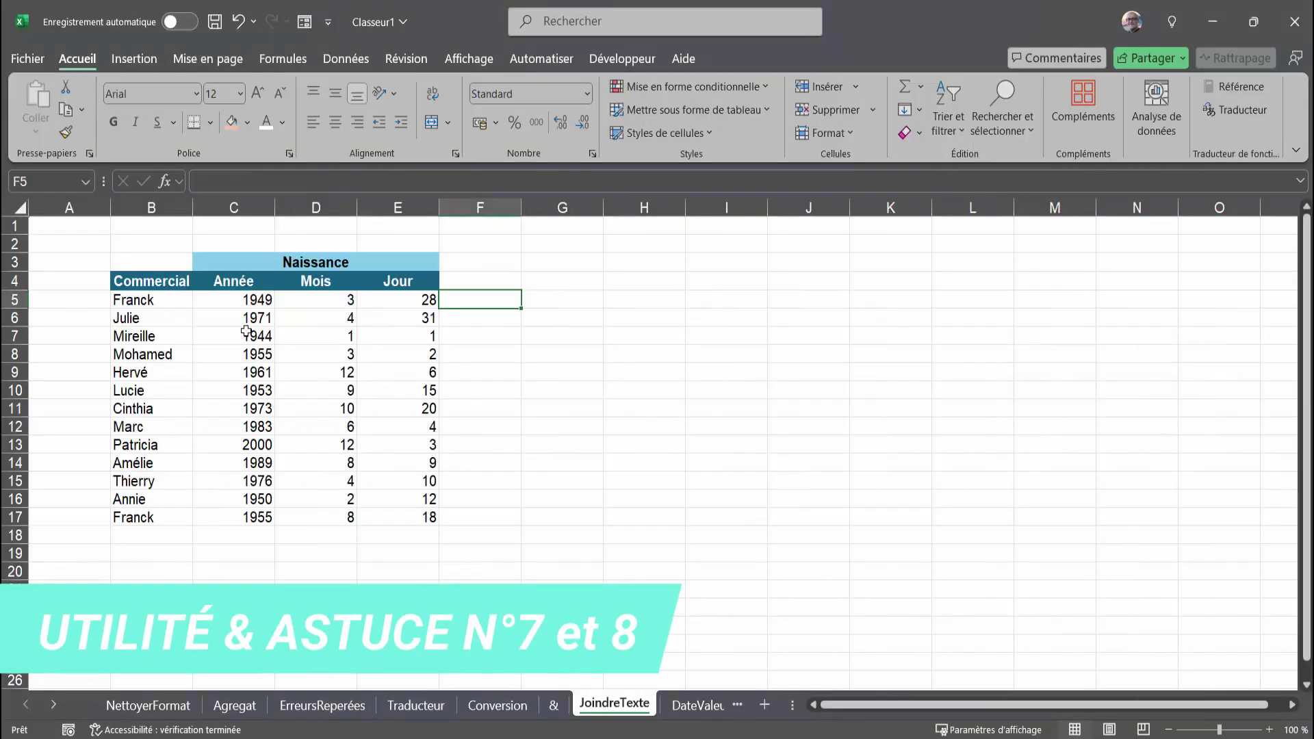
# - On the JoindreTexte sheet, start a JOINDRE.TEXTE formula in F5 with "/" as delimiter and VRAI to ignore empty cells
pyautogui.click(149, 301)
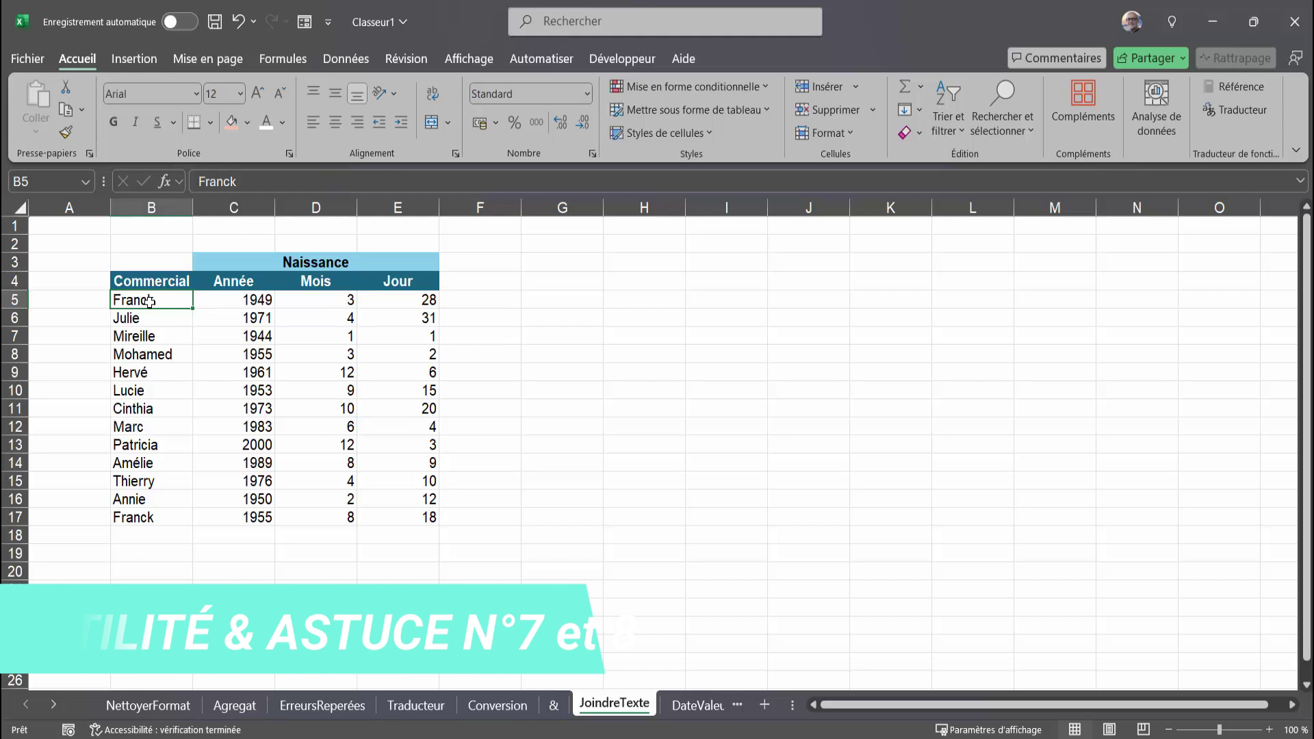
pyautogui.click(255, 300)
pyautogui.click(333, 299)
pyautogui.click(395, 299)
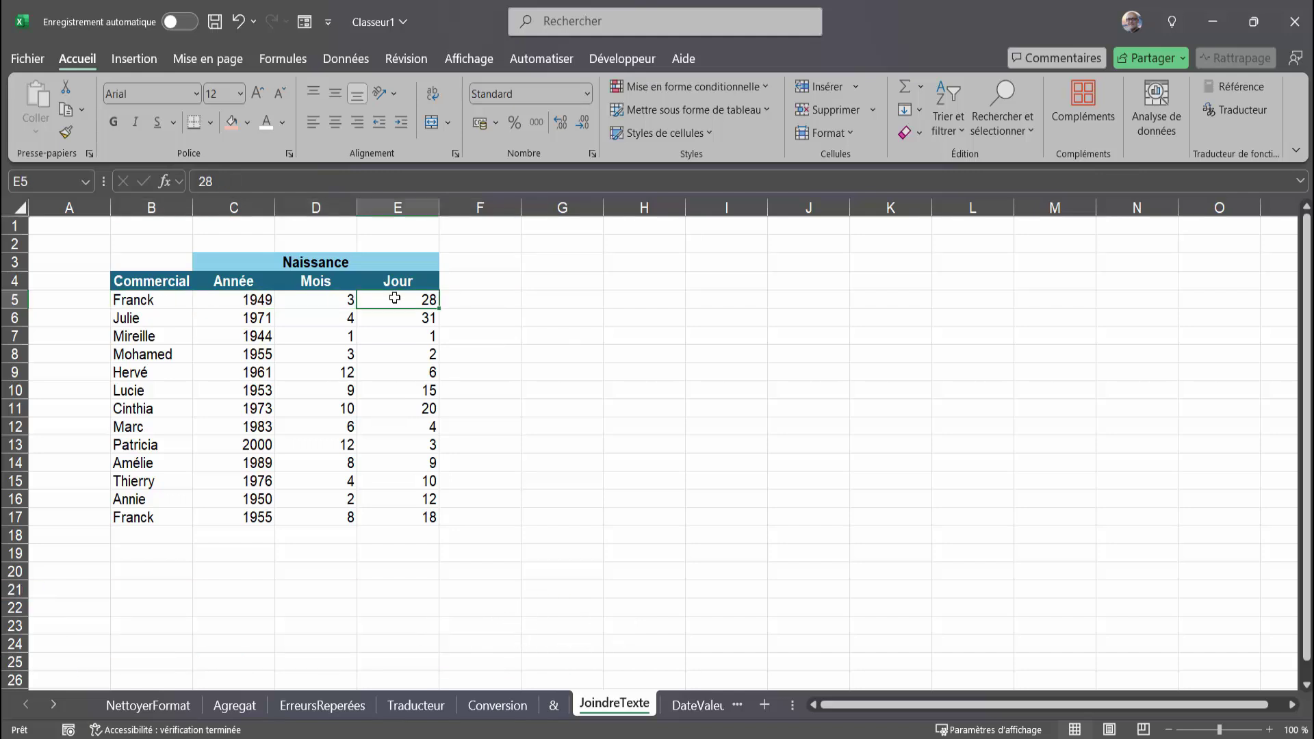
pyautogui.click(490, 298)
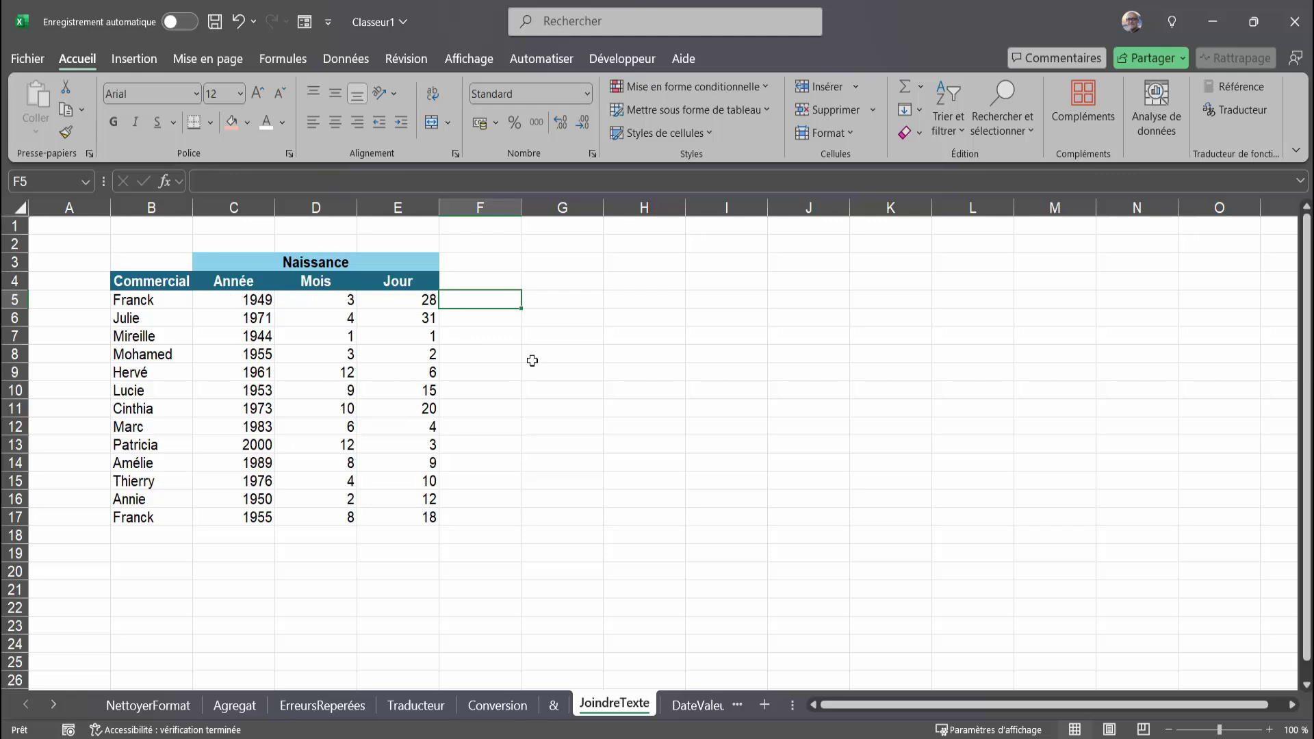
pyautogui.write('=')
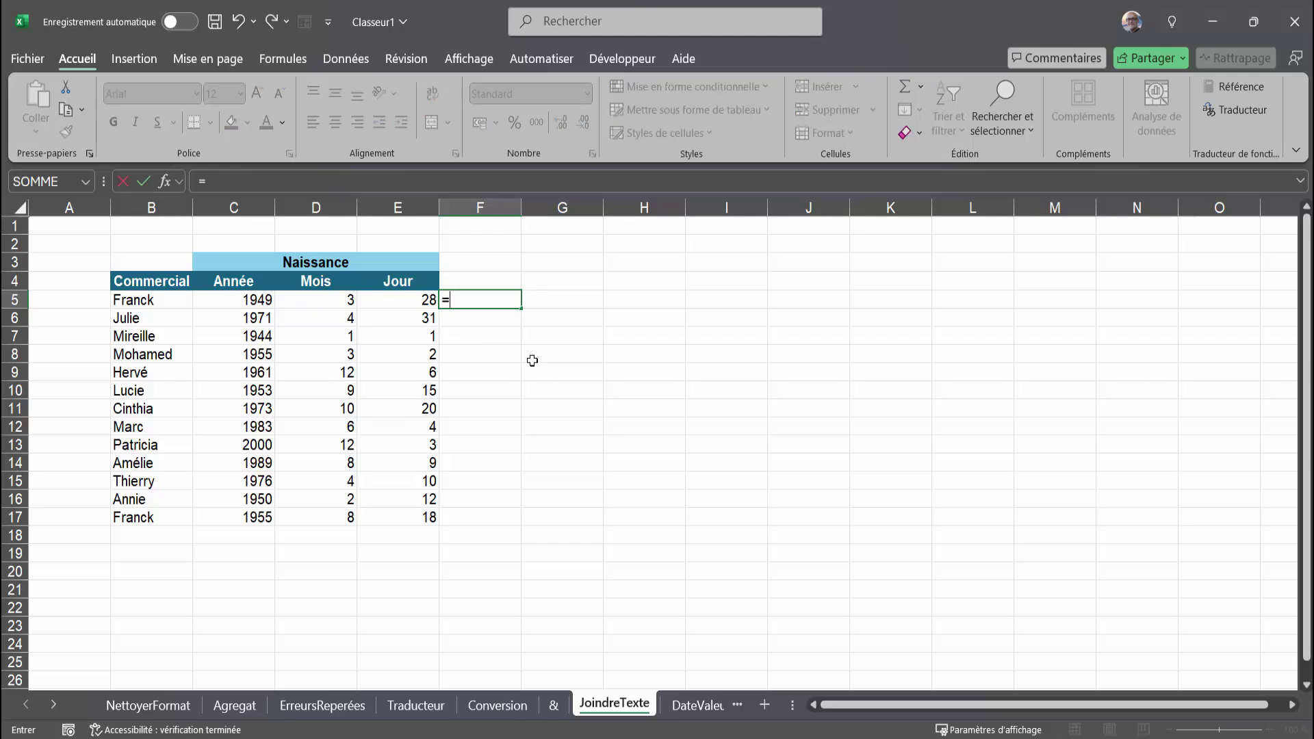
pyautogui.write('join')
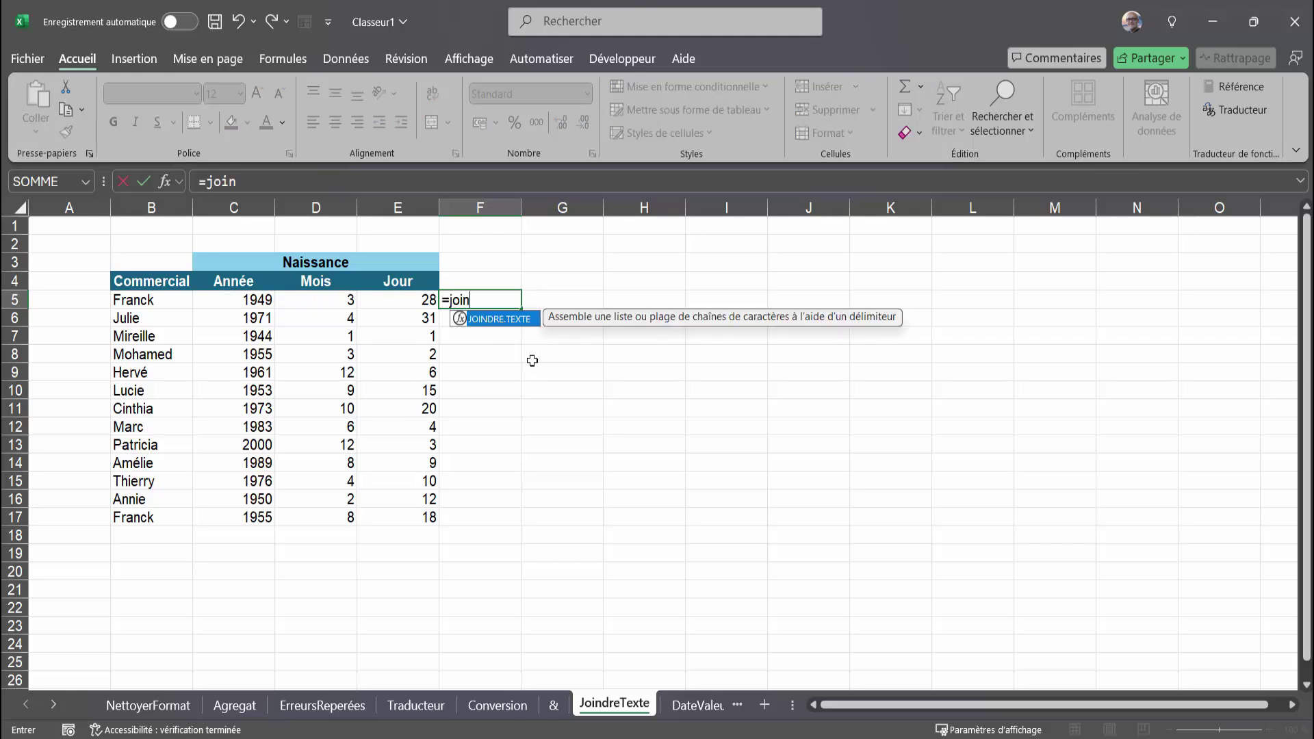
pyautogui.doubleClick(499, 320)
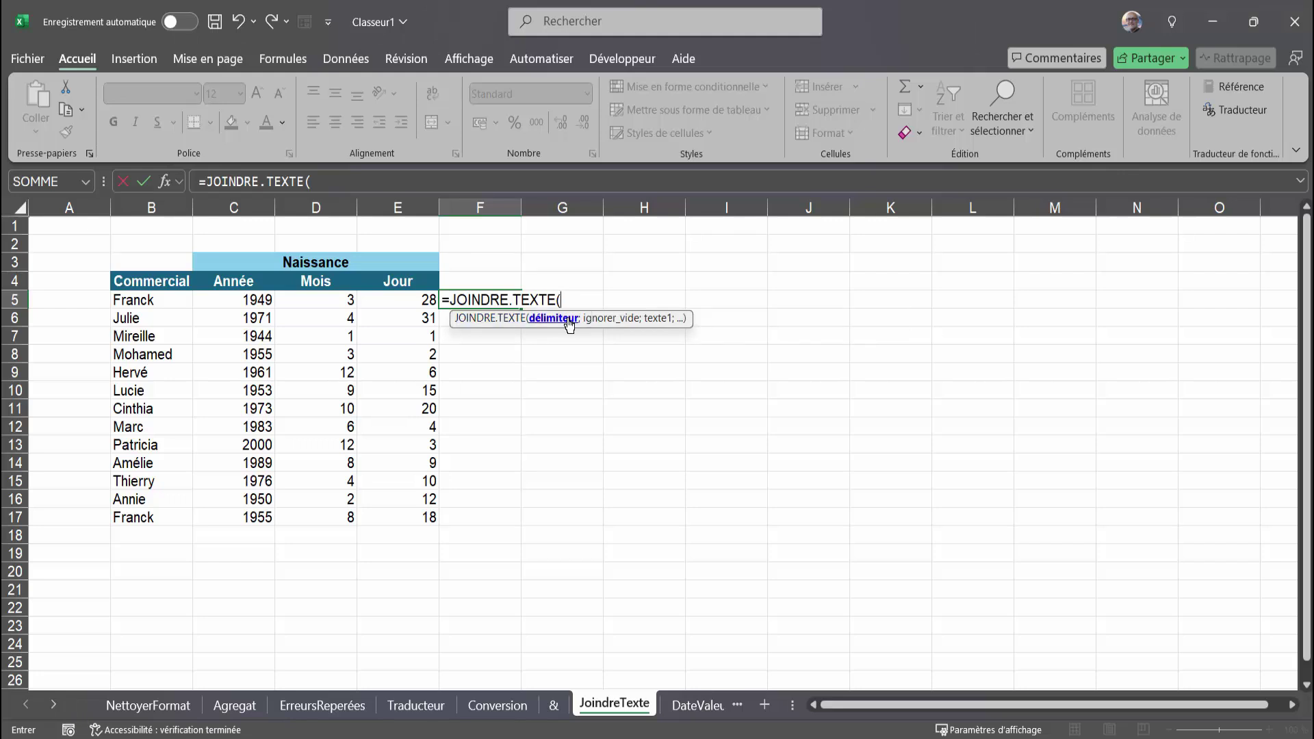
pyautogui.write('"/";')
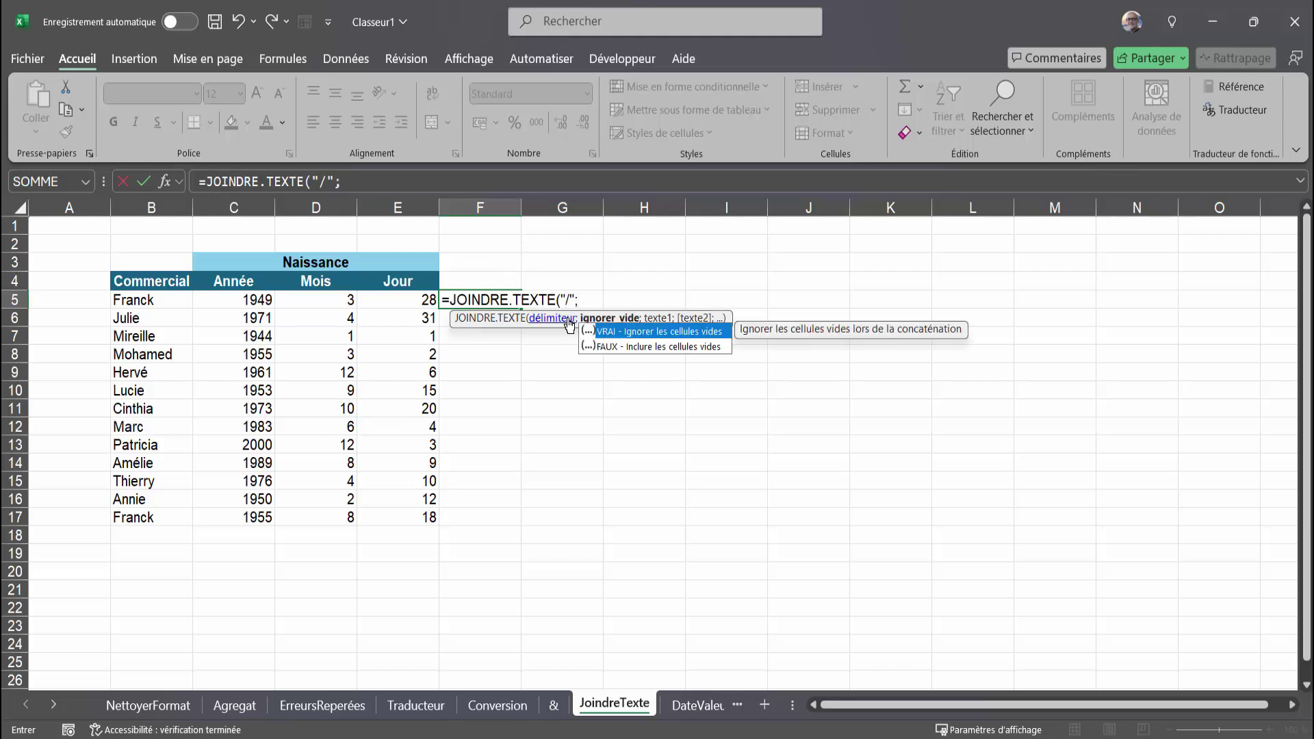
pyautogui.write('VRAI')
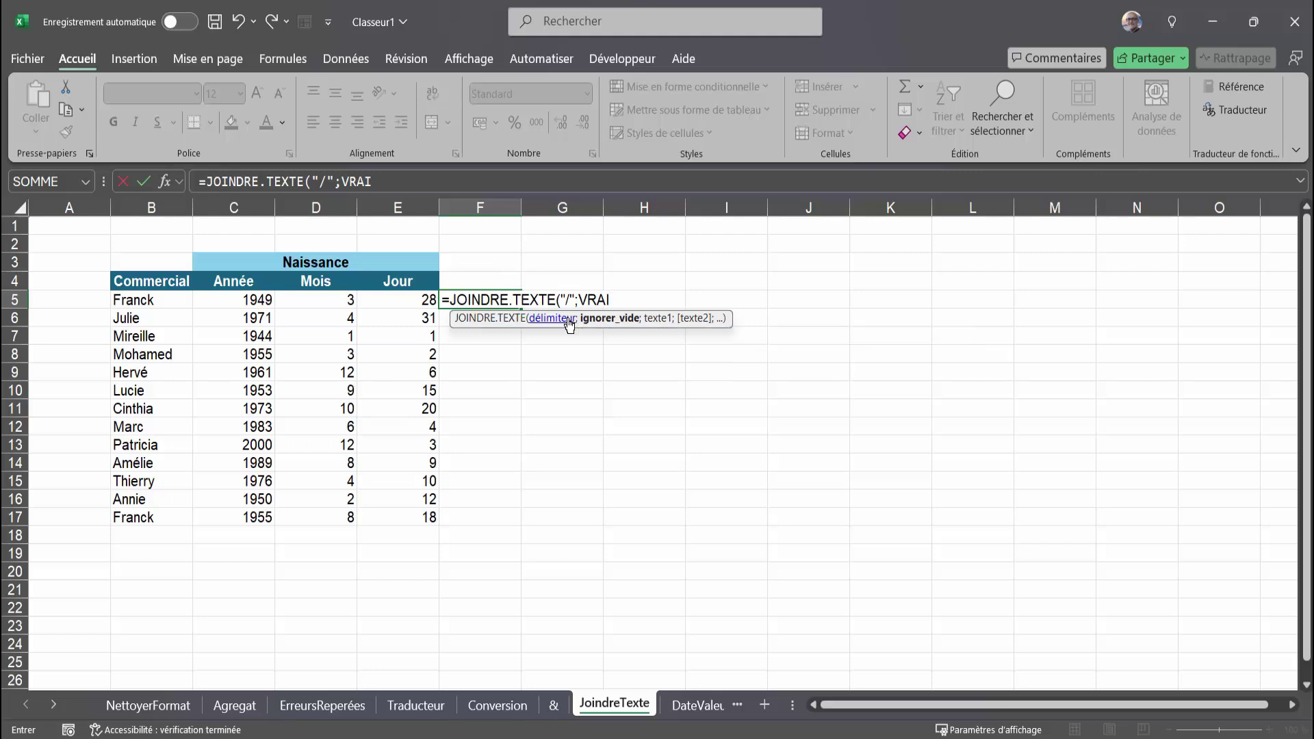
pyautogui.write(';')
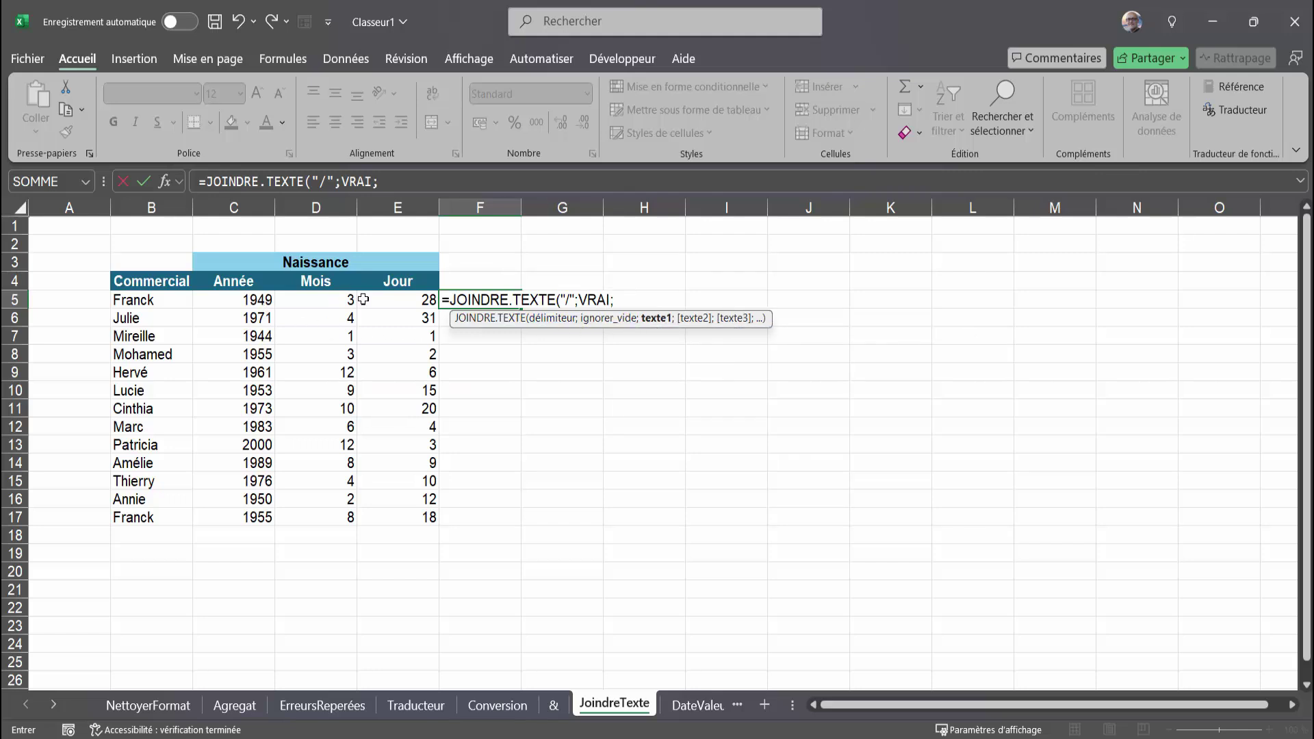
# - Complete the F5 formula with the day E5, month D5 and year C5 as the texts to join
pyautogui.click(394, 302)
pyautogui.write(';')
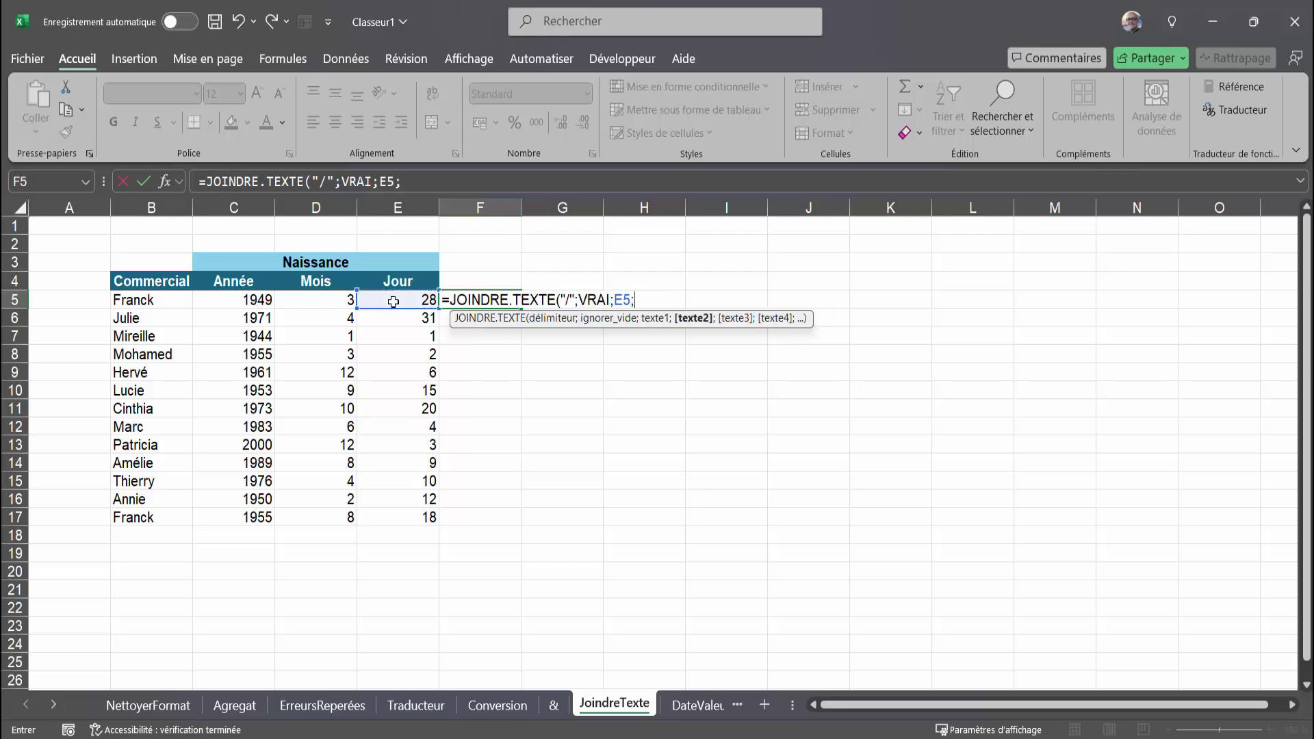
pyautogui.click(331, 302)
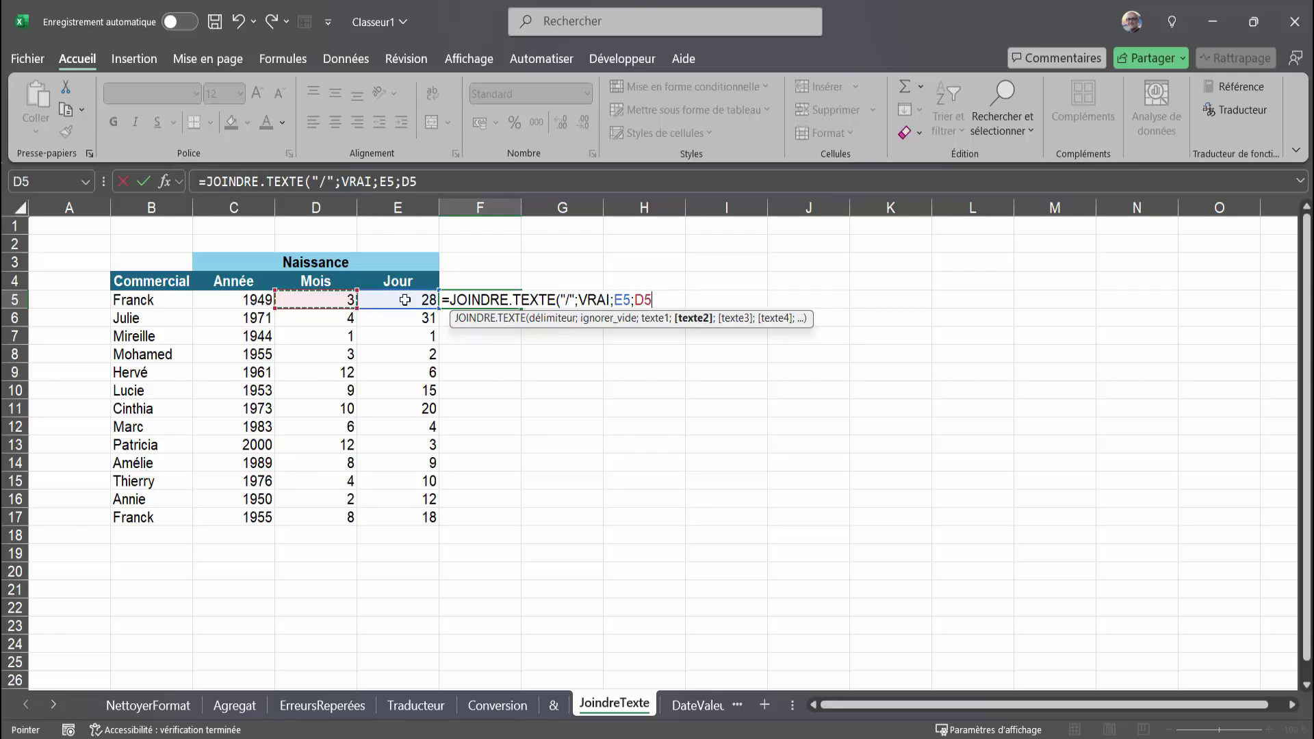
pyautogui.write(';')
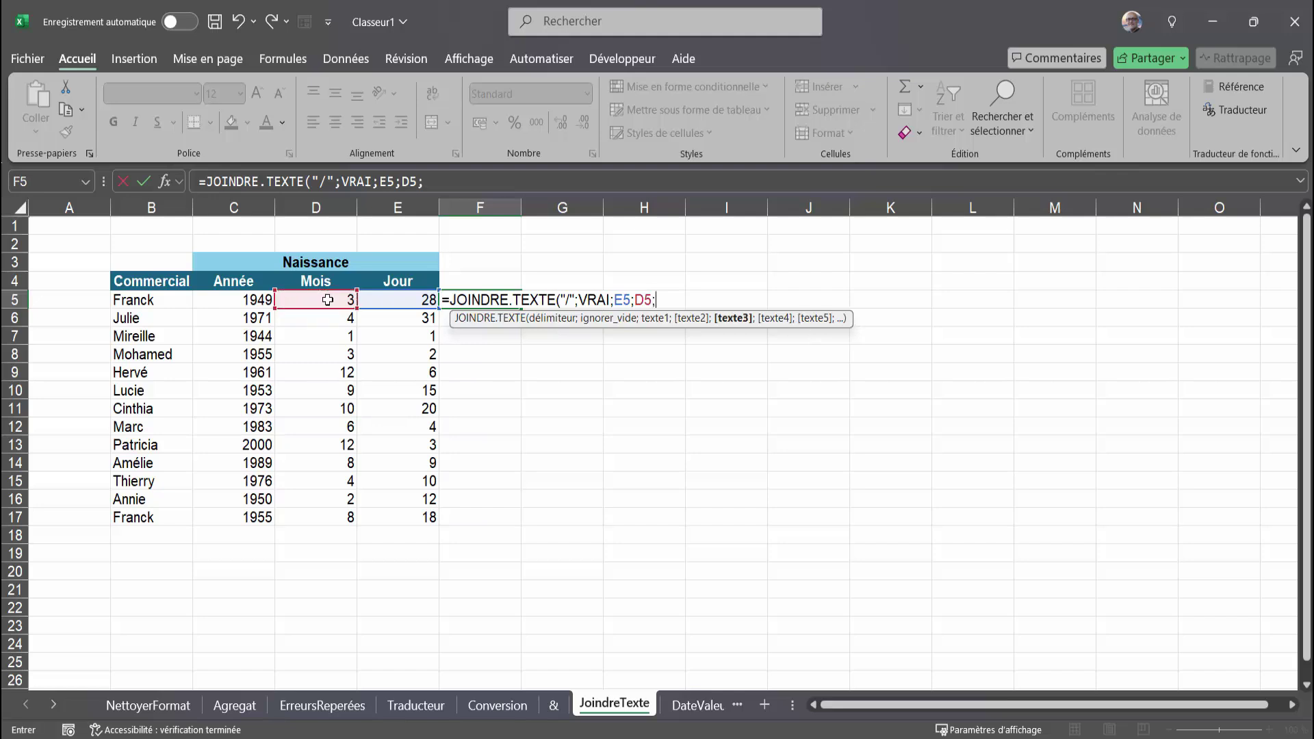
pyautogui.click(254, 301)
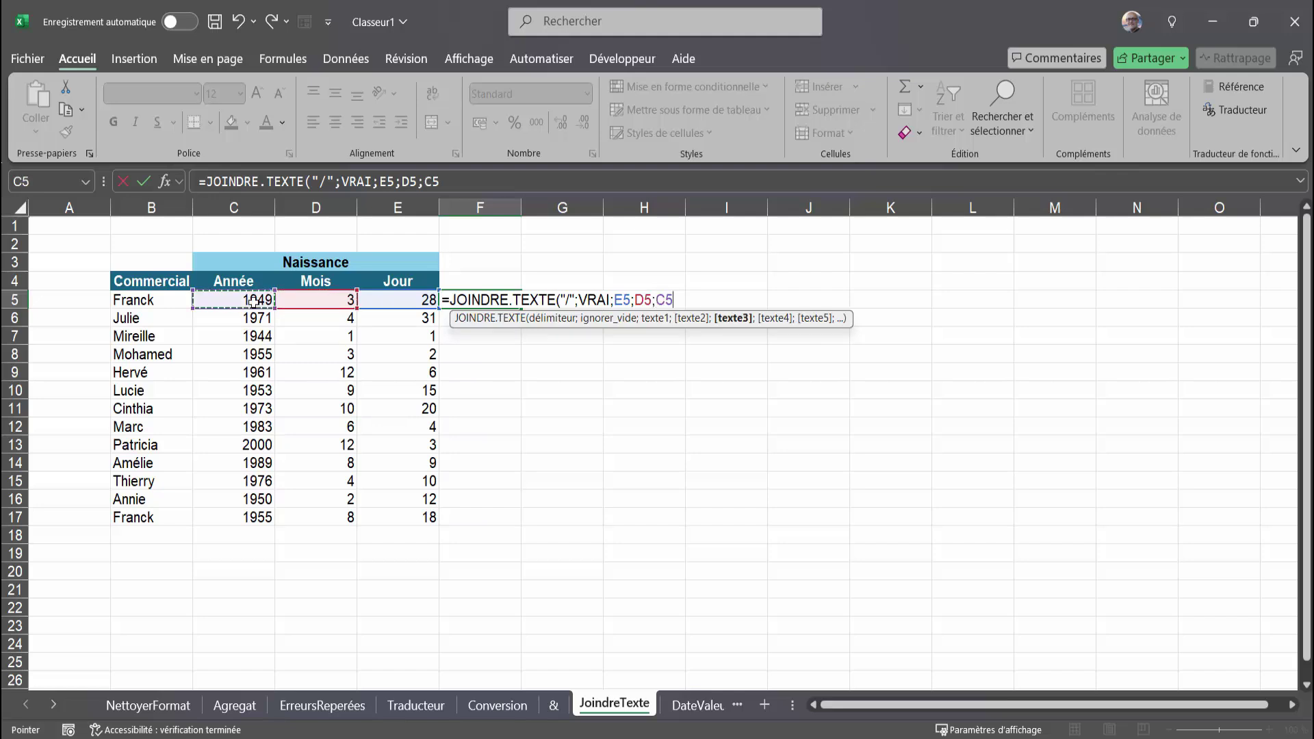
pyautogui.write(')')
pyautogui.press('Return')
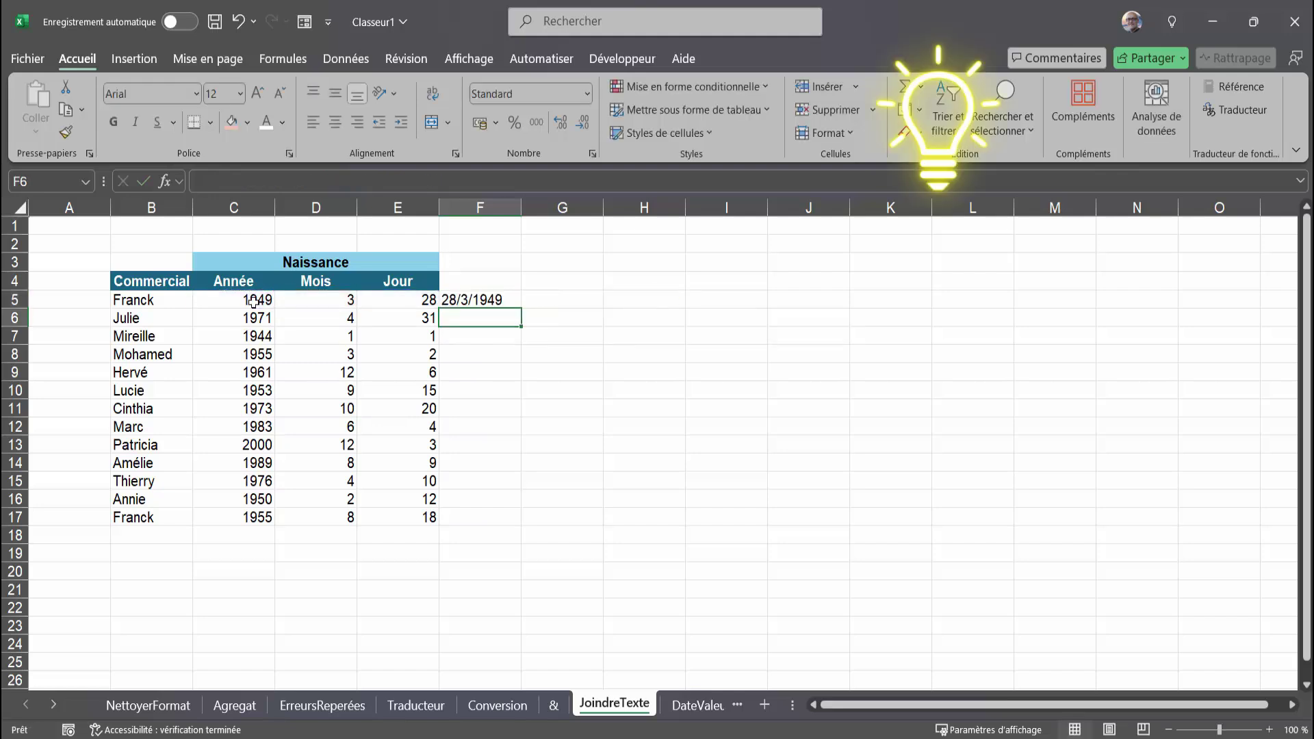
# - Copy the JOINDRE.TEXTE formula from F5 down to F17
pyautogui.click(473, 301)
pyautogui.moveTo(521, 308); pyautogui.dragTo(515, 526)
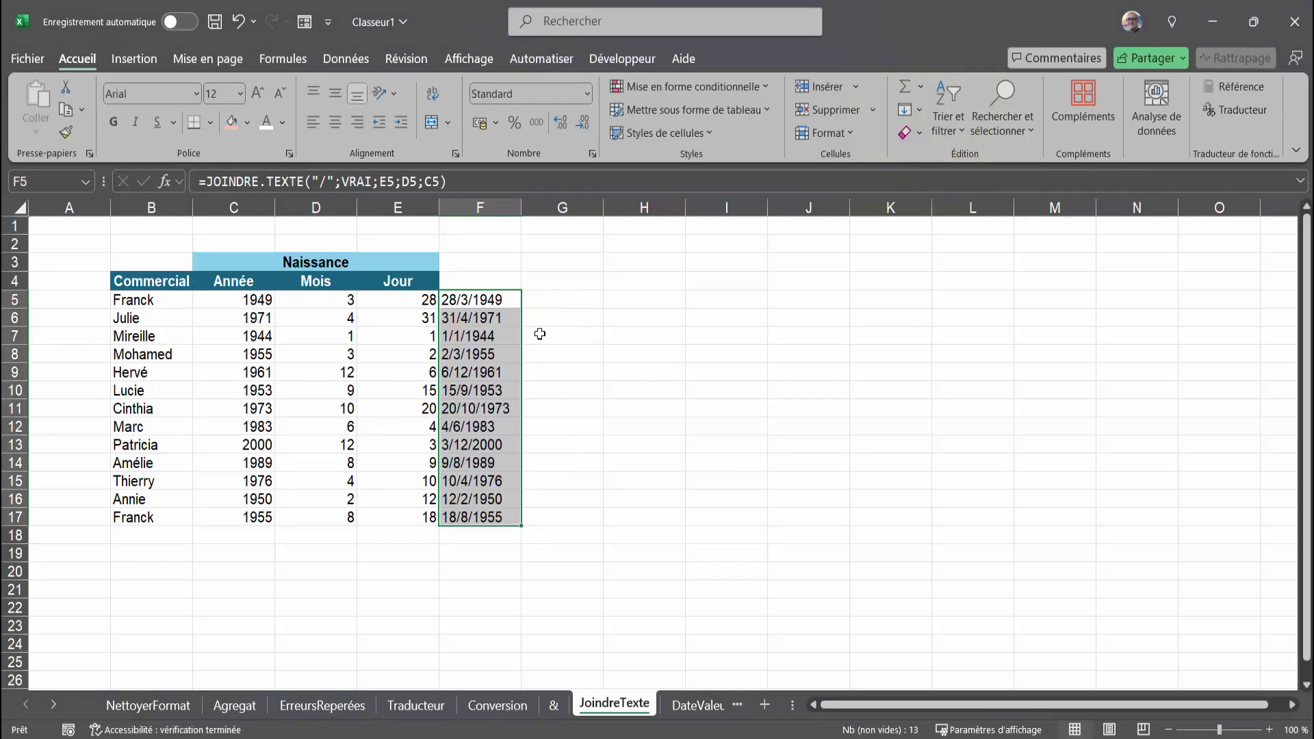
pyautogui.click(555, 302)
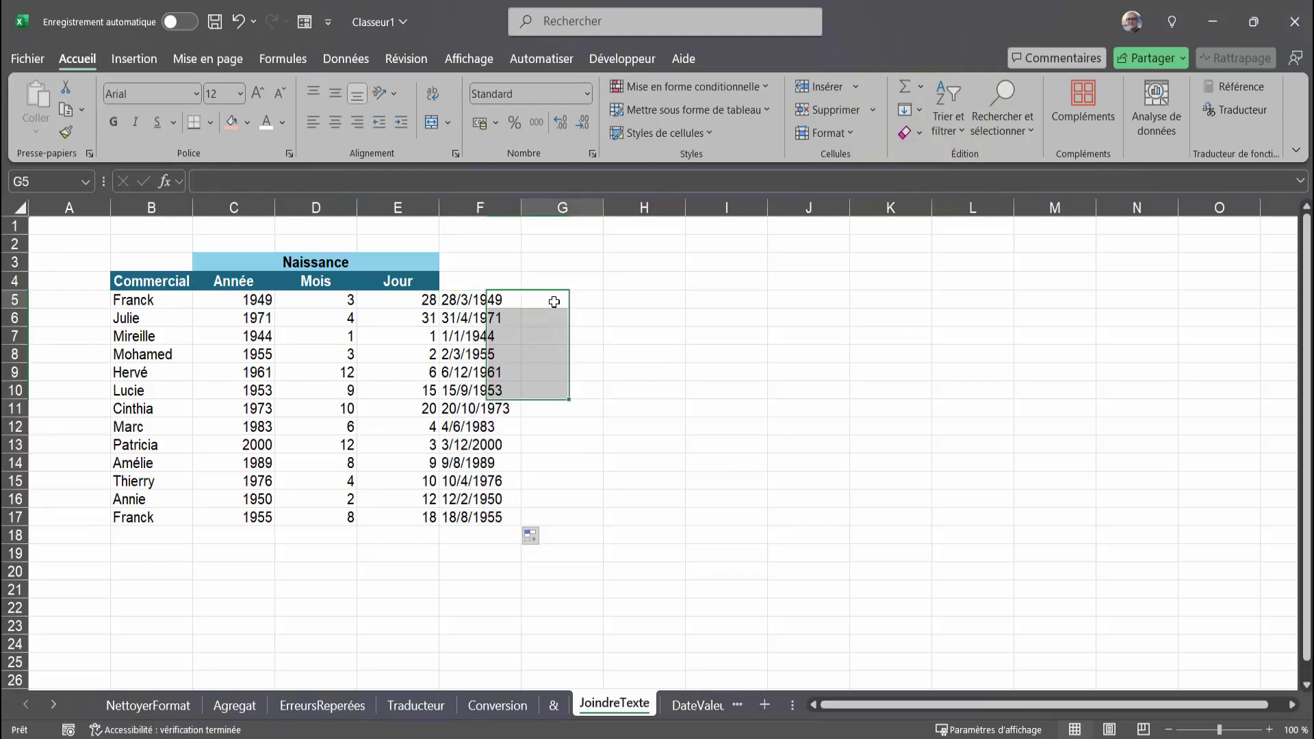
pyautogui.click(481, 296)
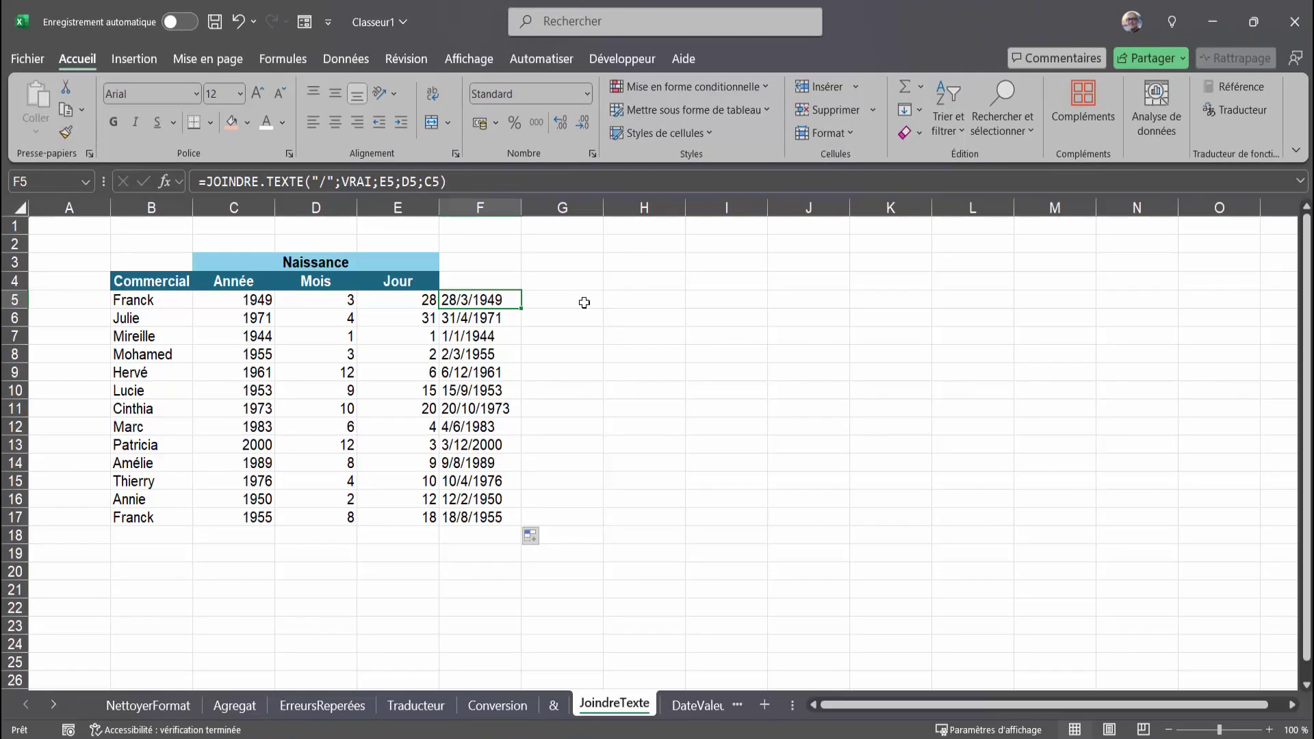
pyautogui.click(821, 422)
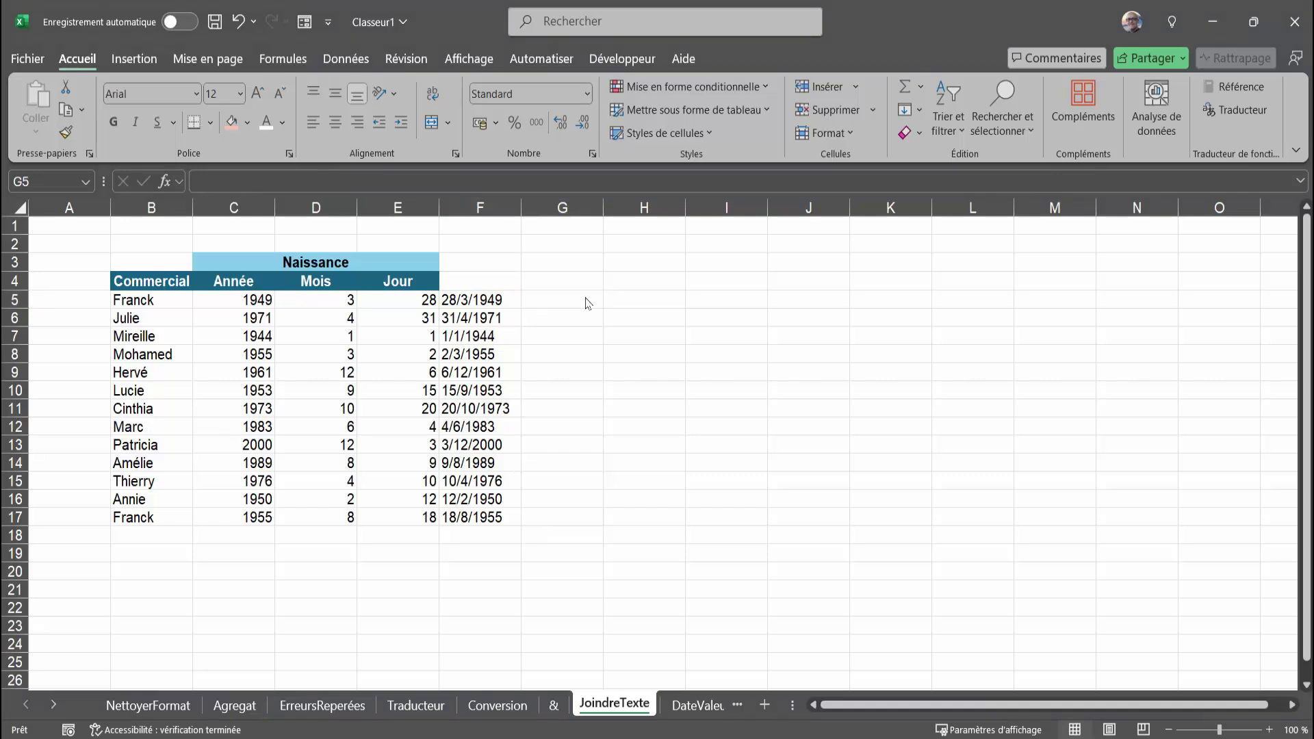
# - Check the data type of the joined date with =TYPE(F5) in G5, and clear the cell
pyautogui.write('=tu')
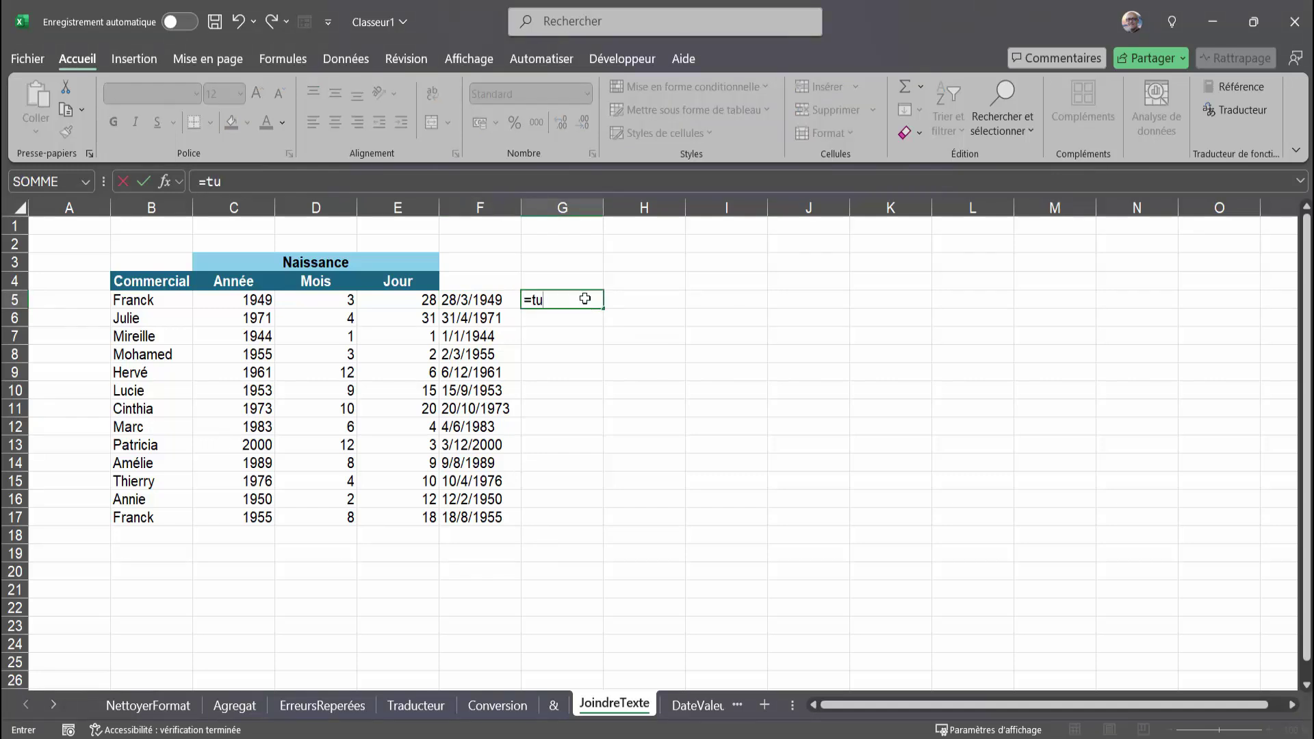
pyautogui.press('BackSpace')
pyautogui.write('yp')
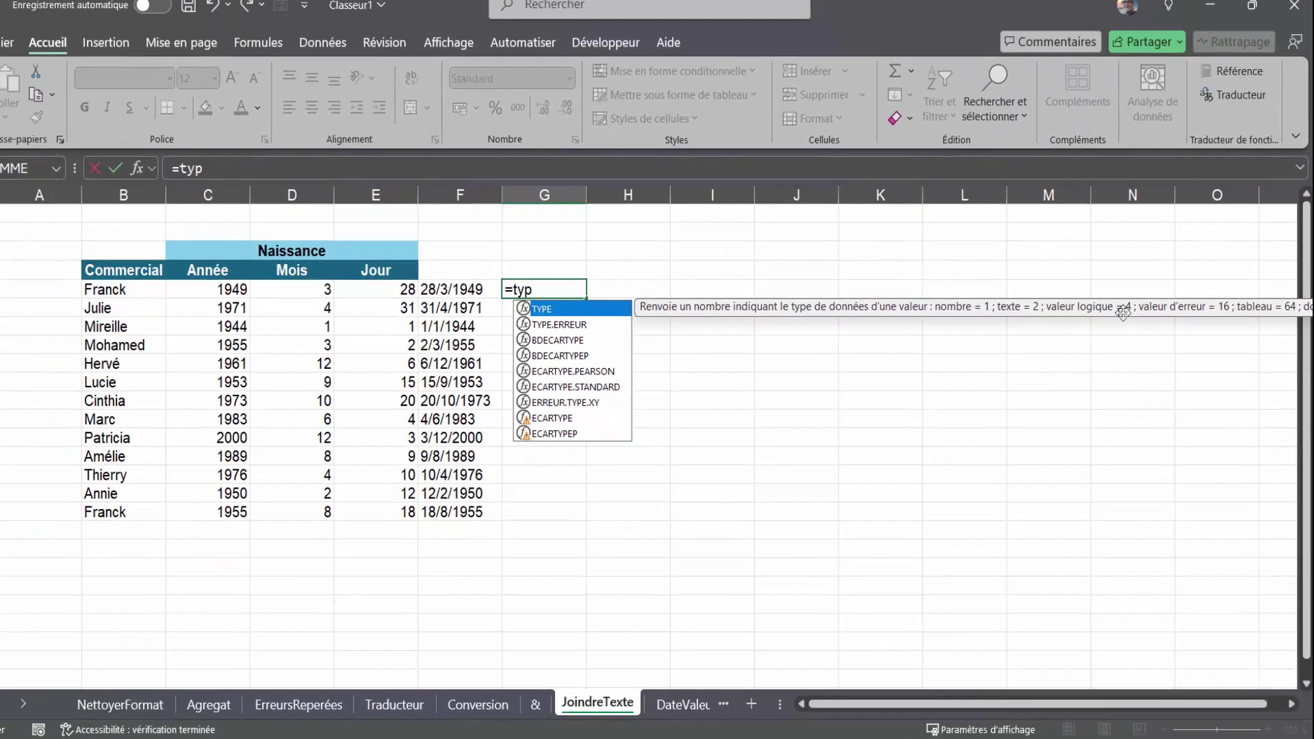
pyautogui.write('e(')
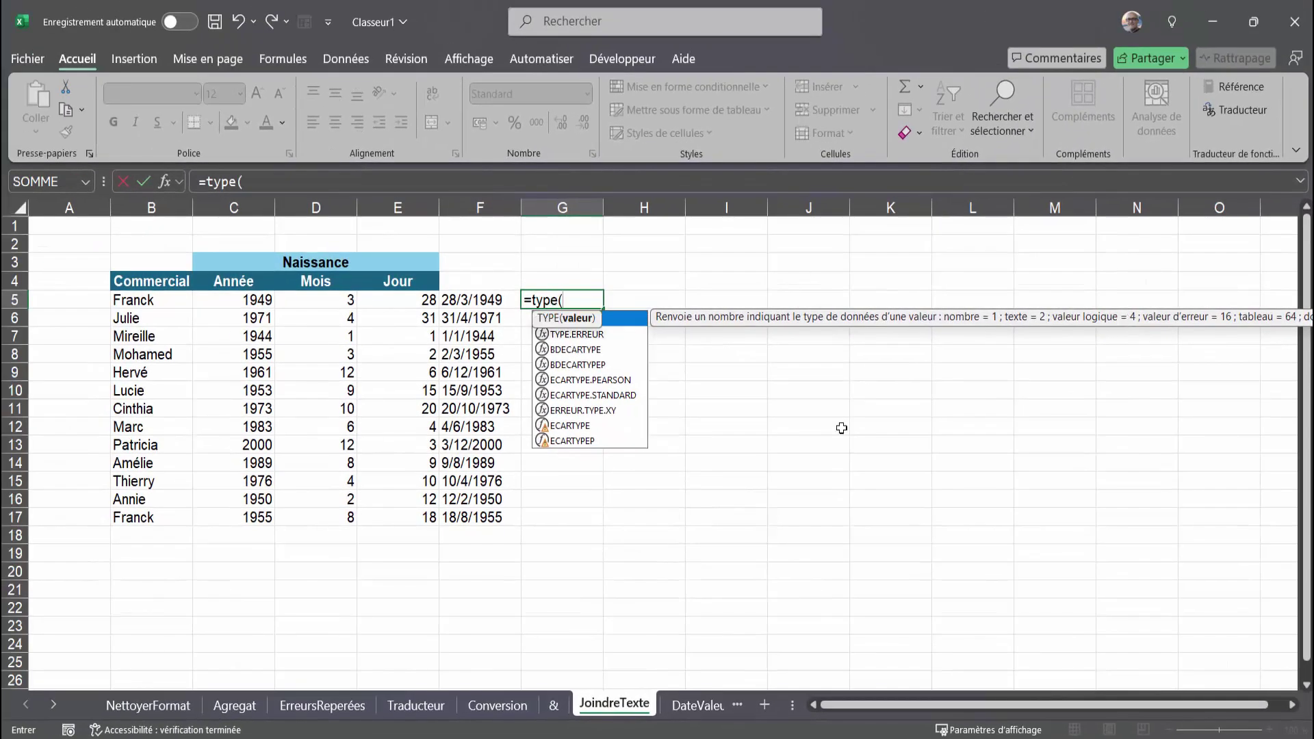
pyautogui.click(480, 300)
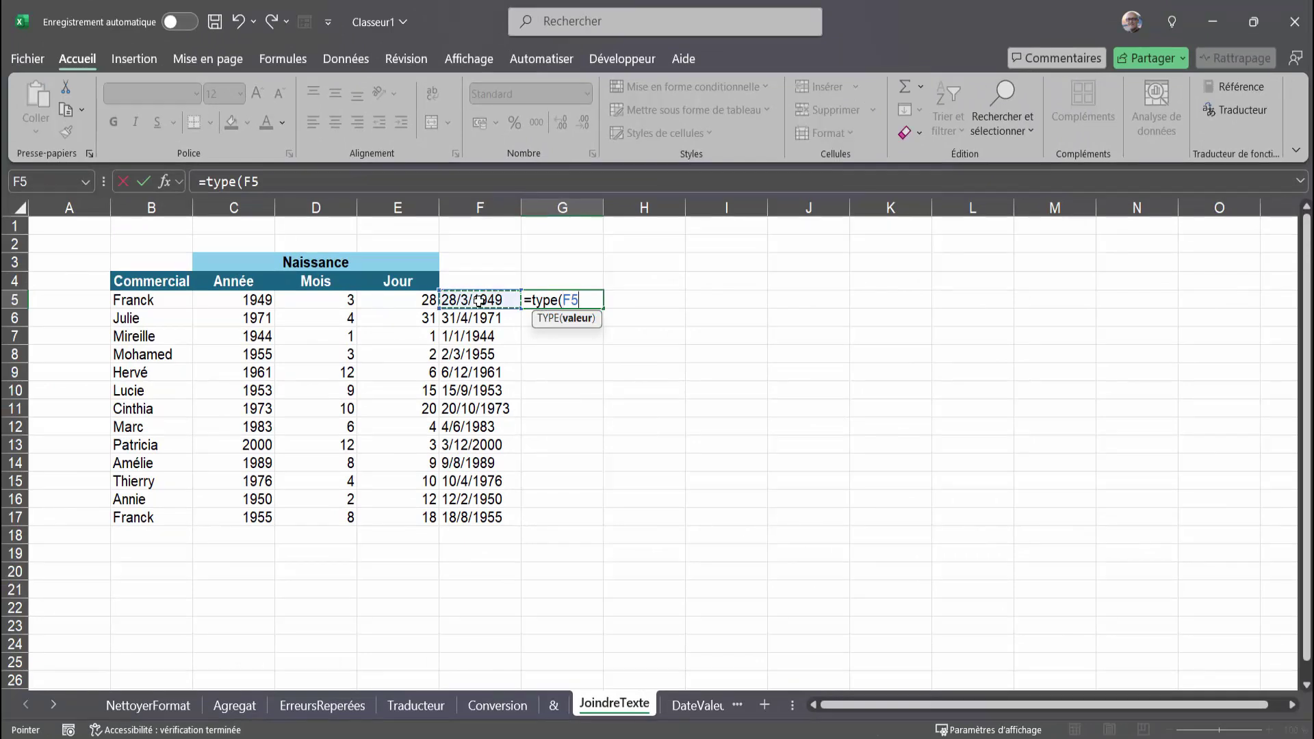
pyautogui.write(')')
pyautogui.press('Return')
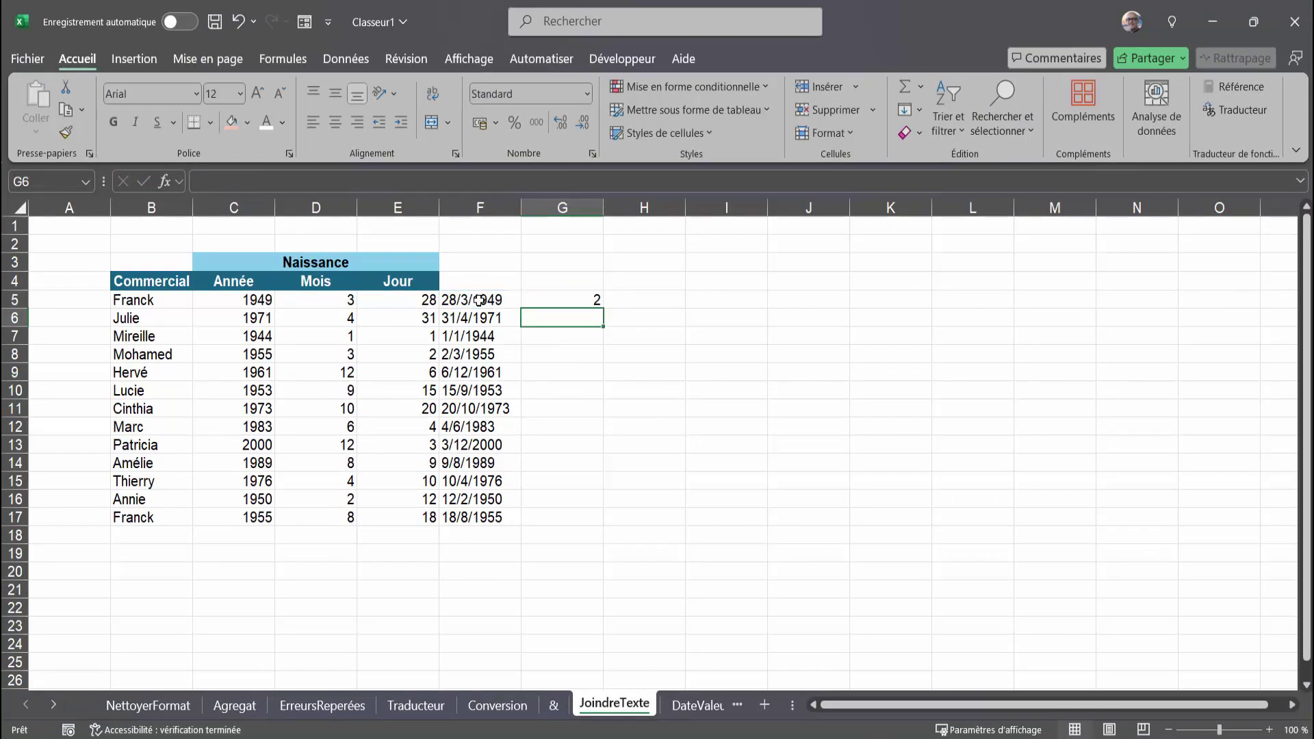
pyautogui.click(598, 299)
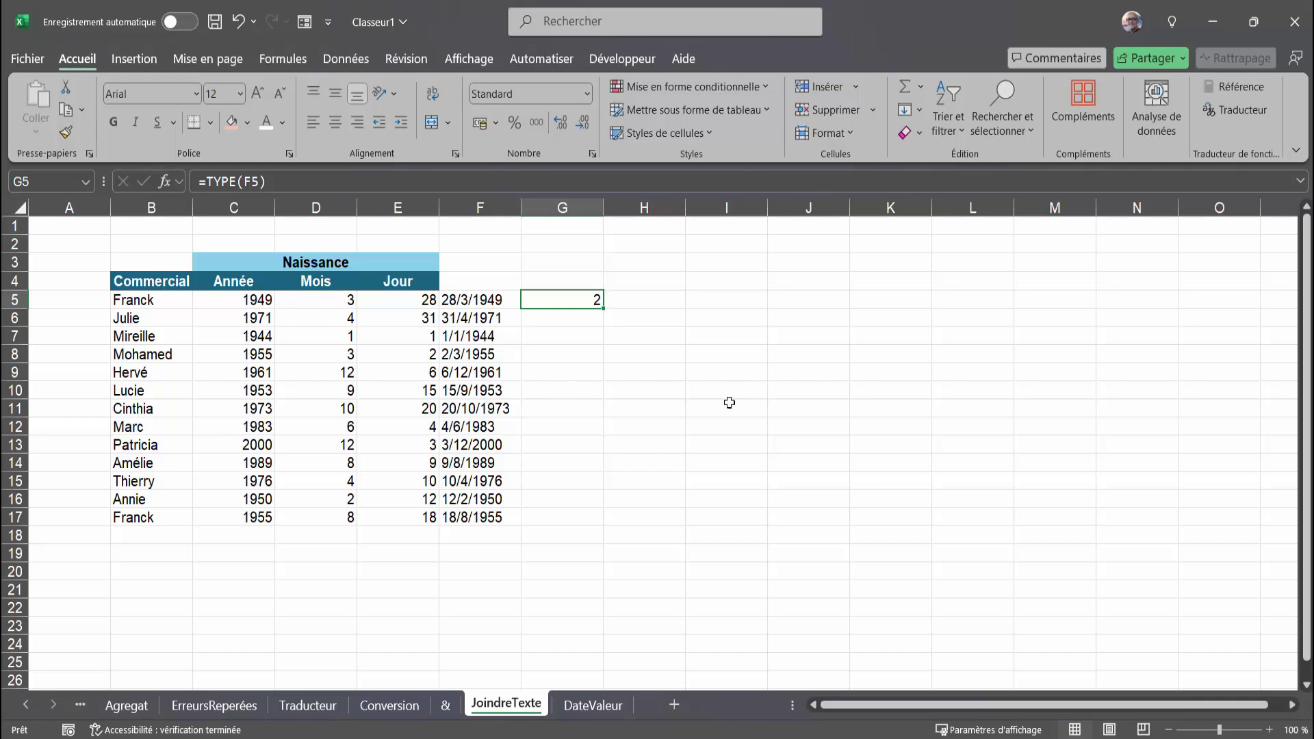
pyautogui.press('Delete')
# - Convert the joined text date in F5 to a date serial number with =DATEVAL(F5) in G5
pyautogui.write('=')
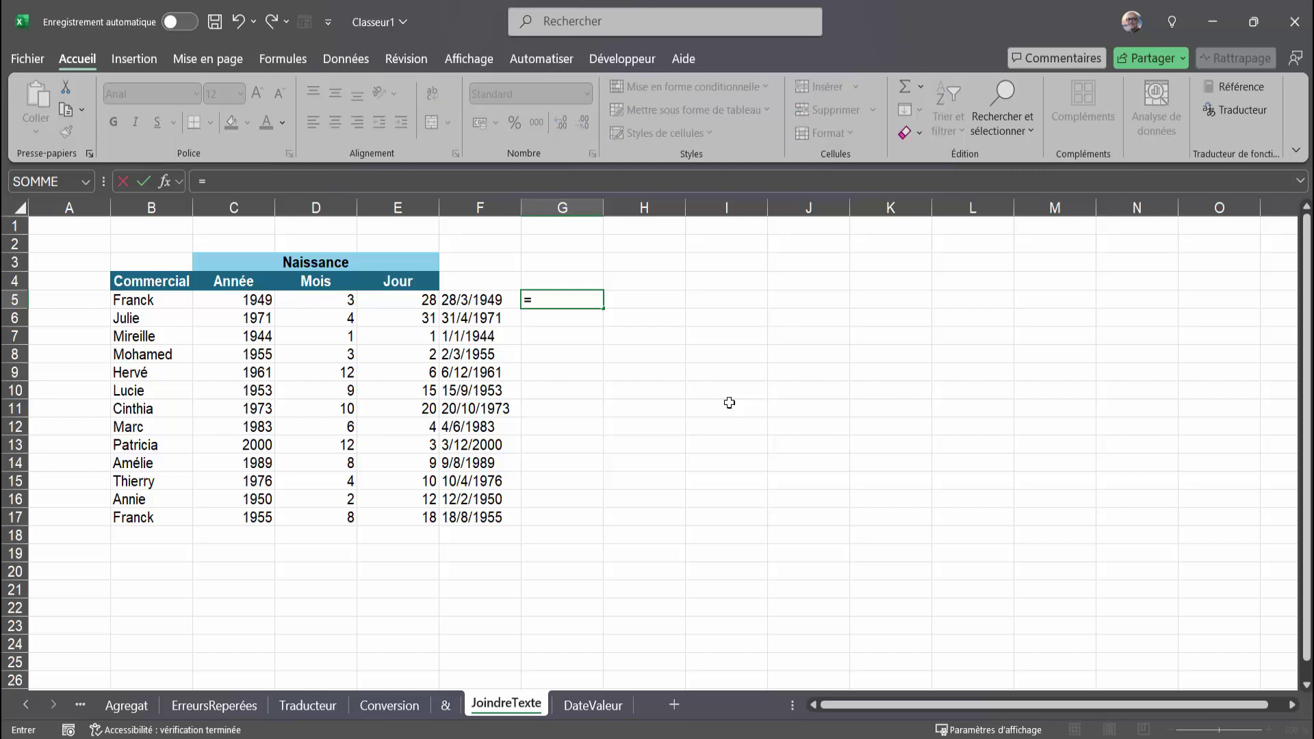
pyautogui.write('datev')
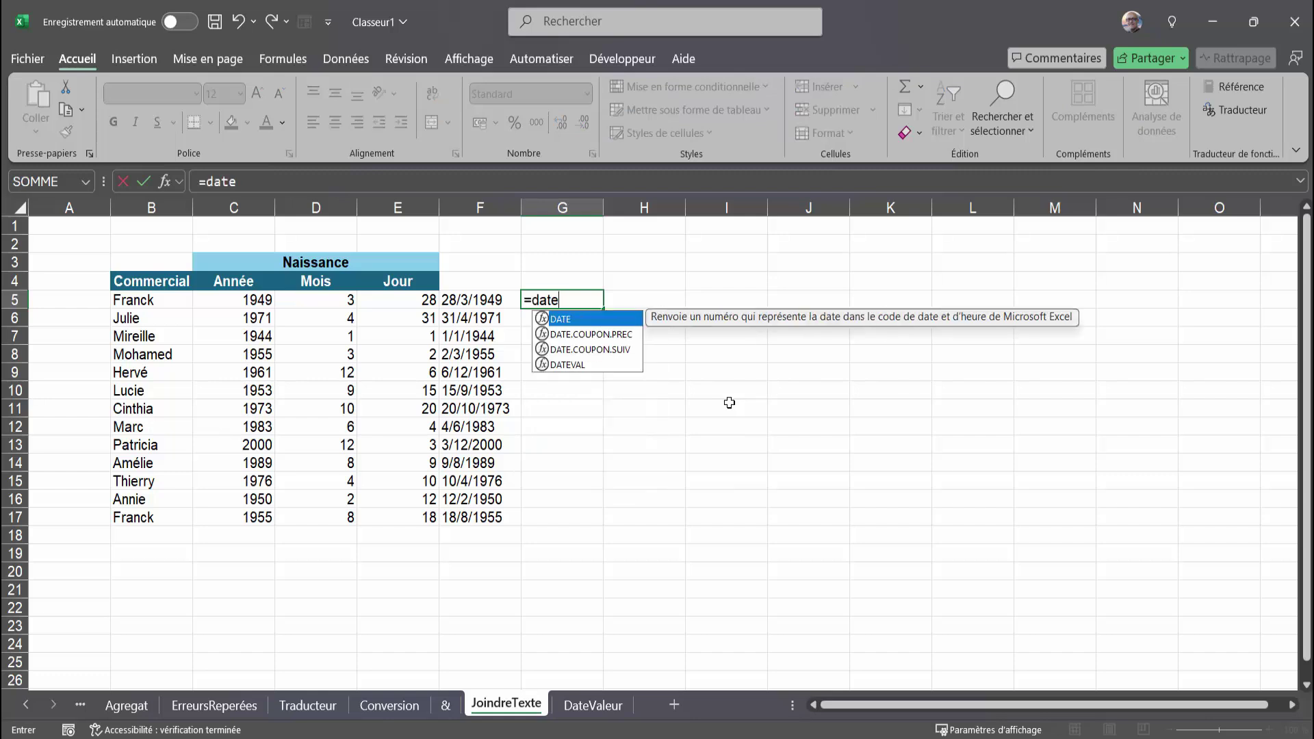
pyautogui.doubleClick(579, 320)
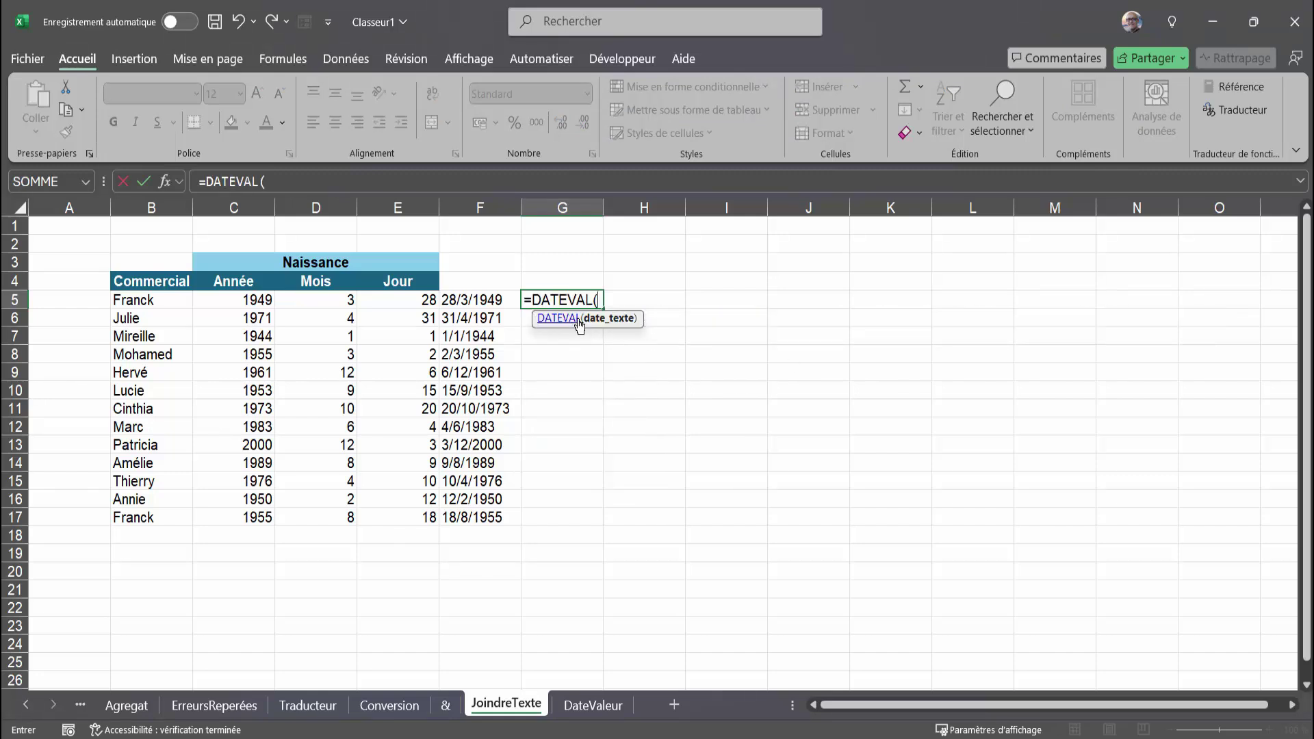
pyautogui.click(468, 299)
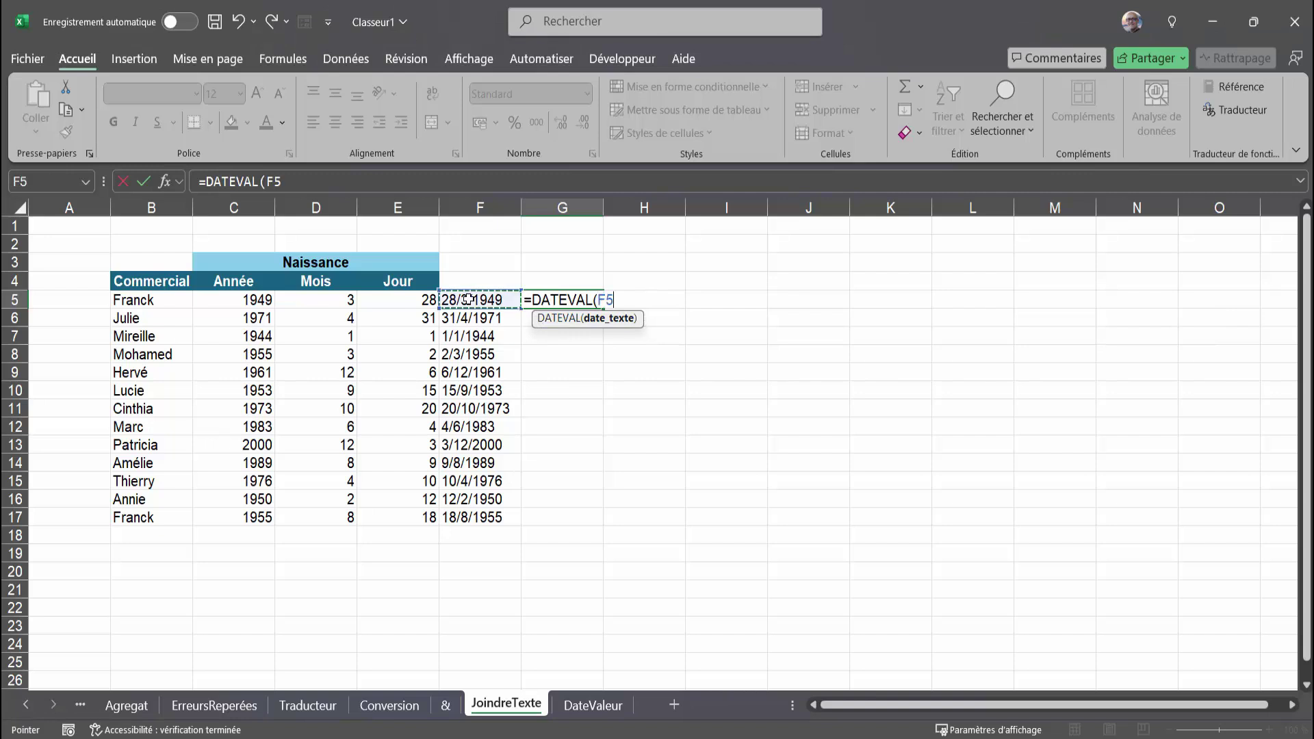
pyautogui.write(')')
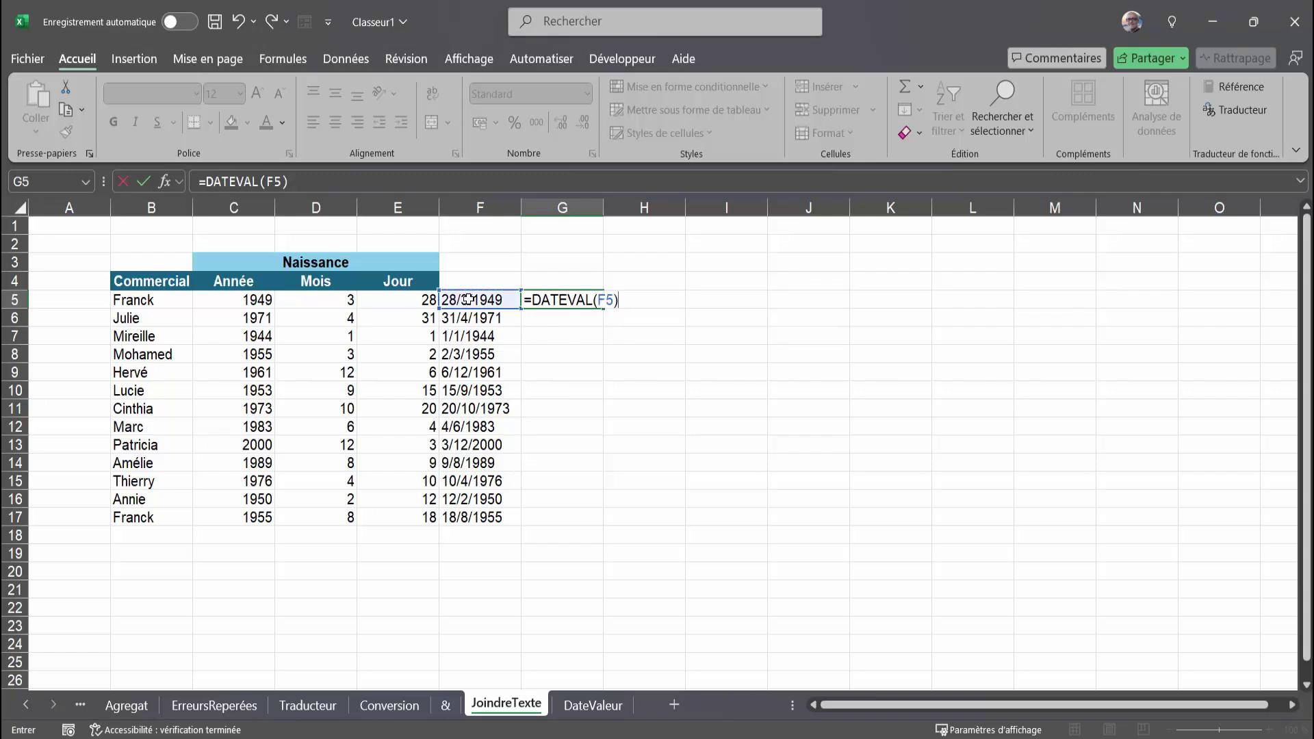
pyautogui.press('Return')
# - Apply the Date longue number format to G5
pyautogui.click(579, 301)
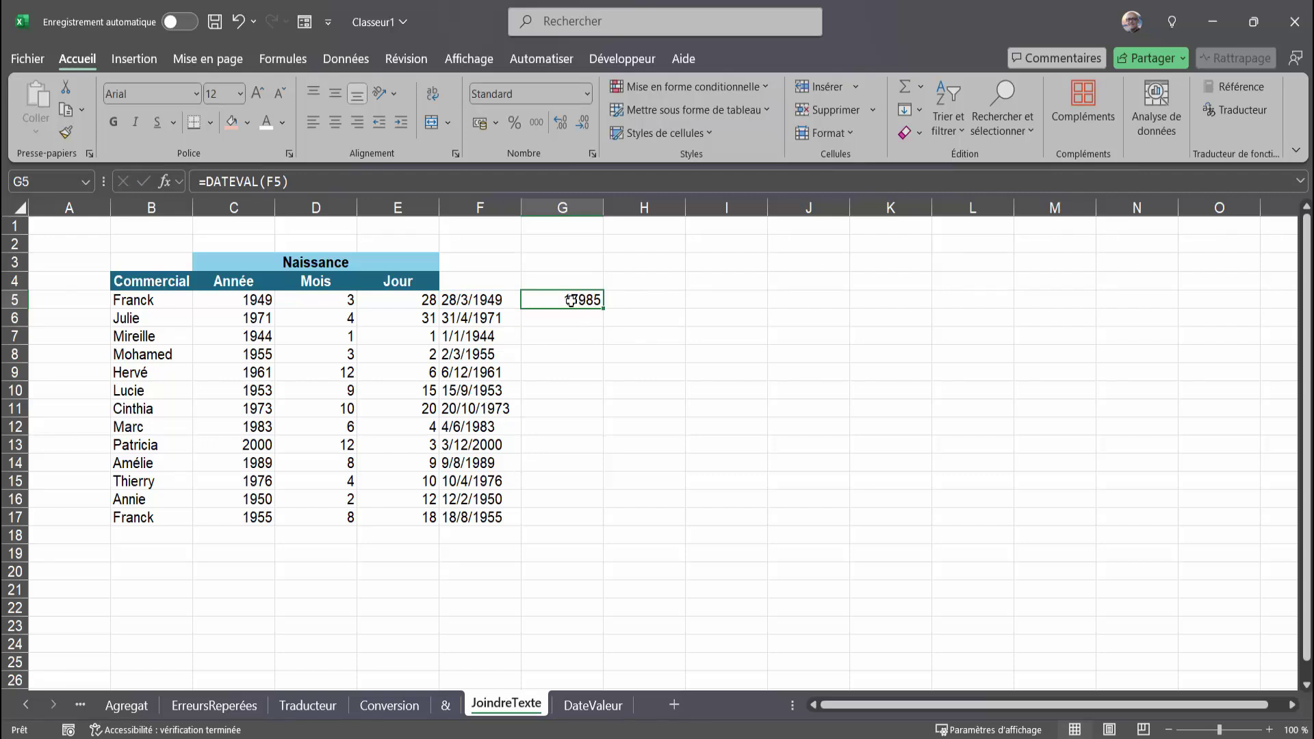
pyautogui.click(587, 96)
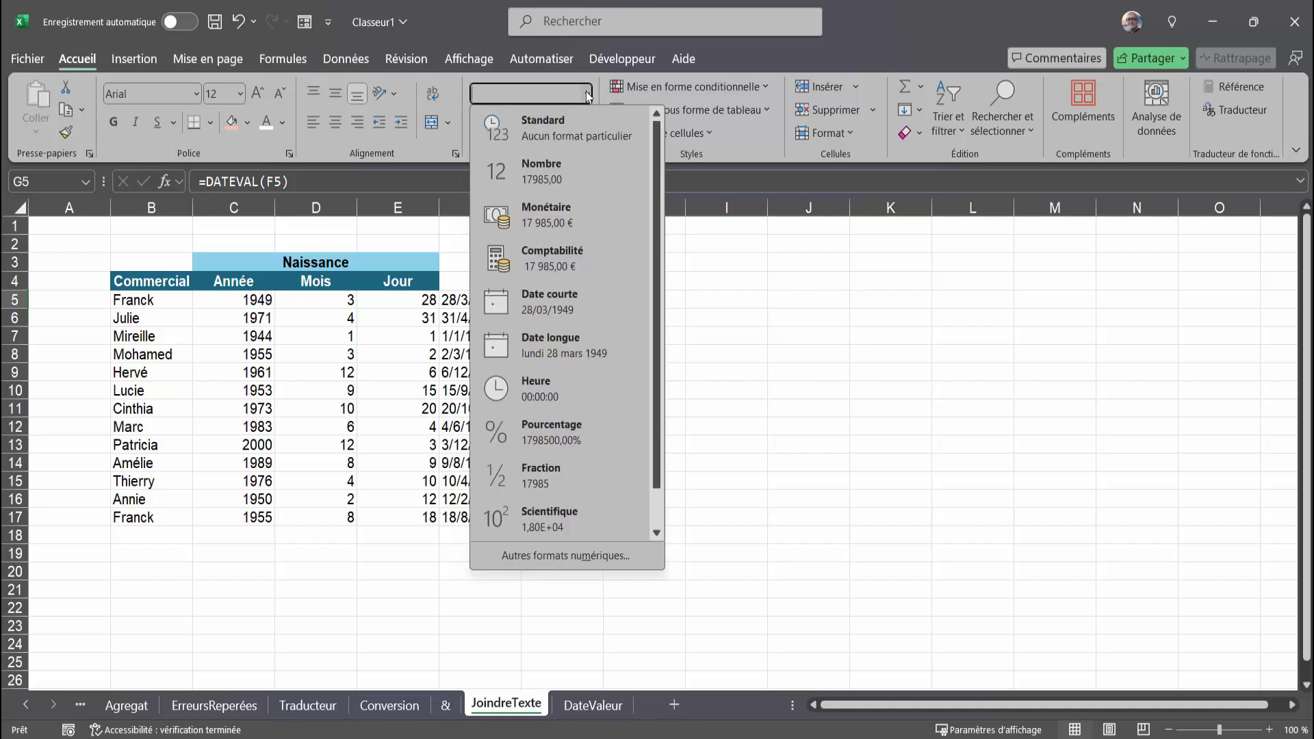
pyautogui.click(540, 353)
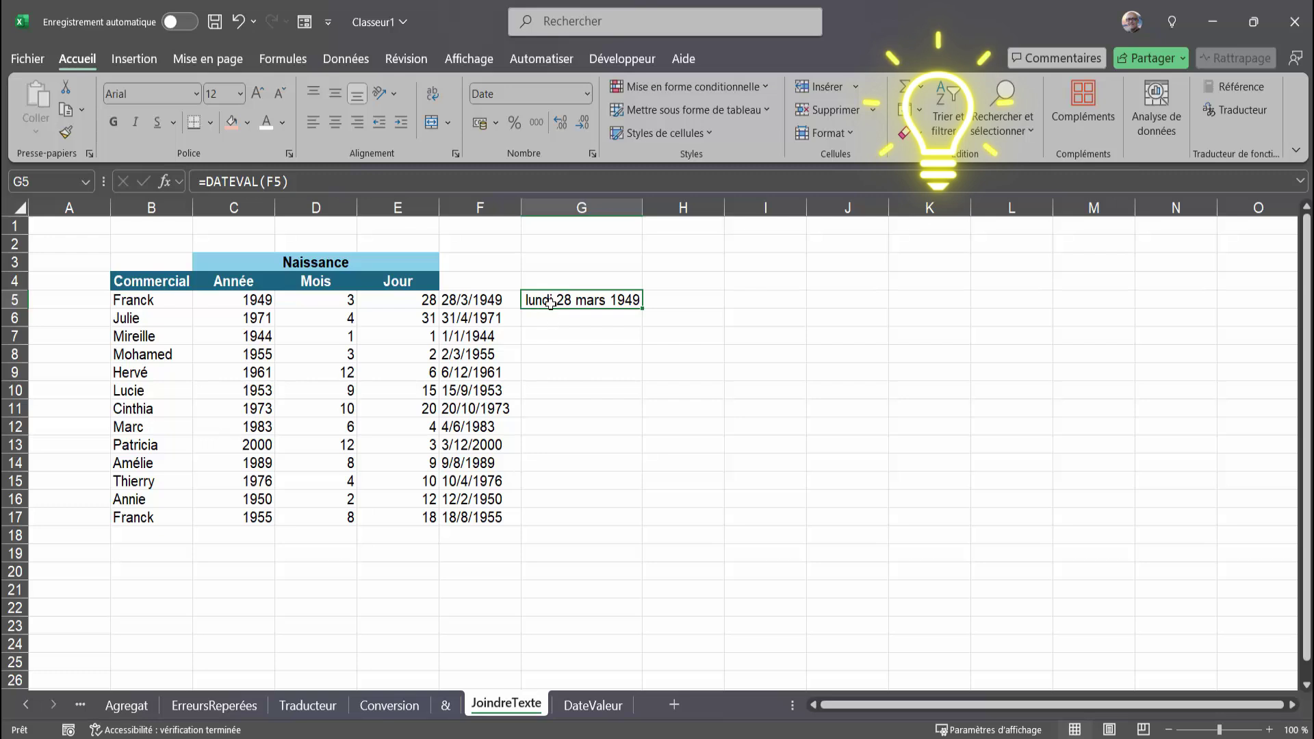
# - Copy the DATEVAL formula from G5 down to G17 and autofit the width of column G
pyautogui.moveTo(642, 310); pyautogui.dragTo(624, 532)
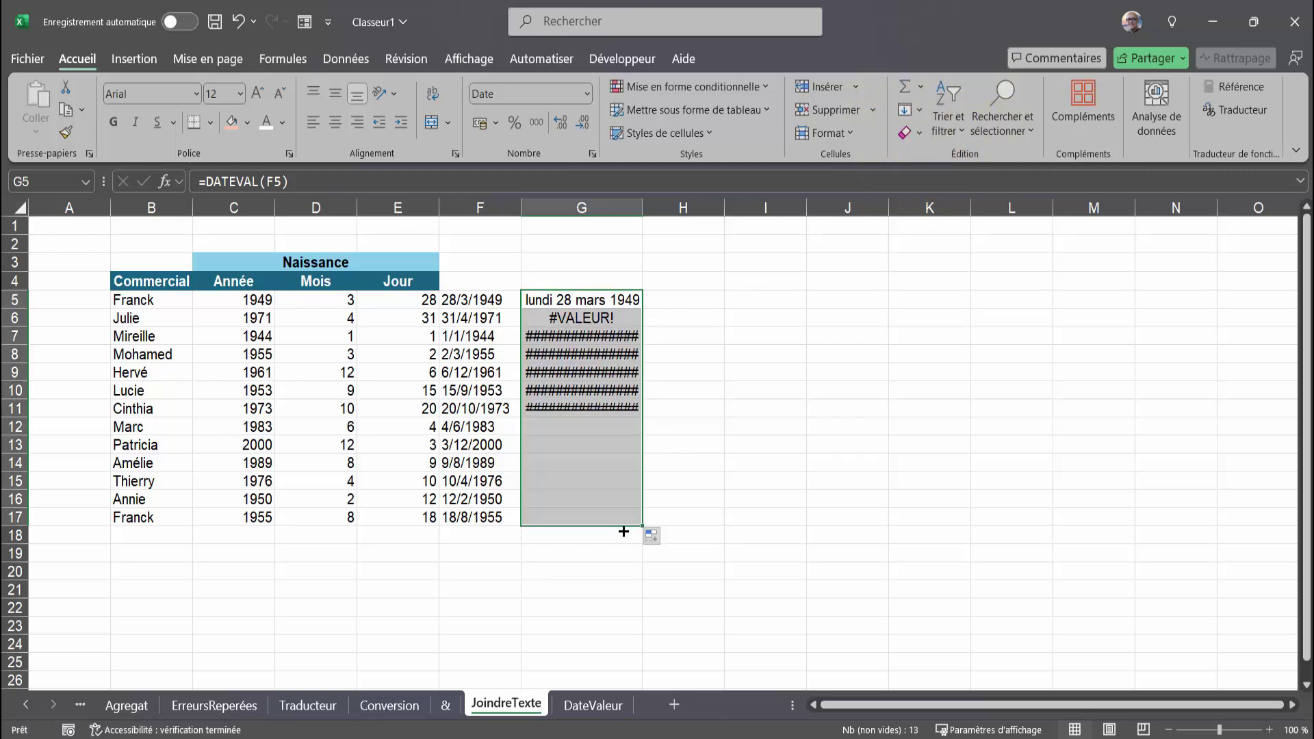
pyautogui.doubleClick(642, 208)
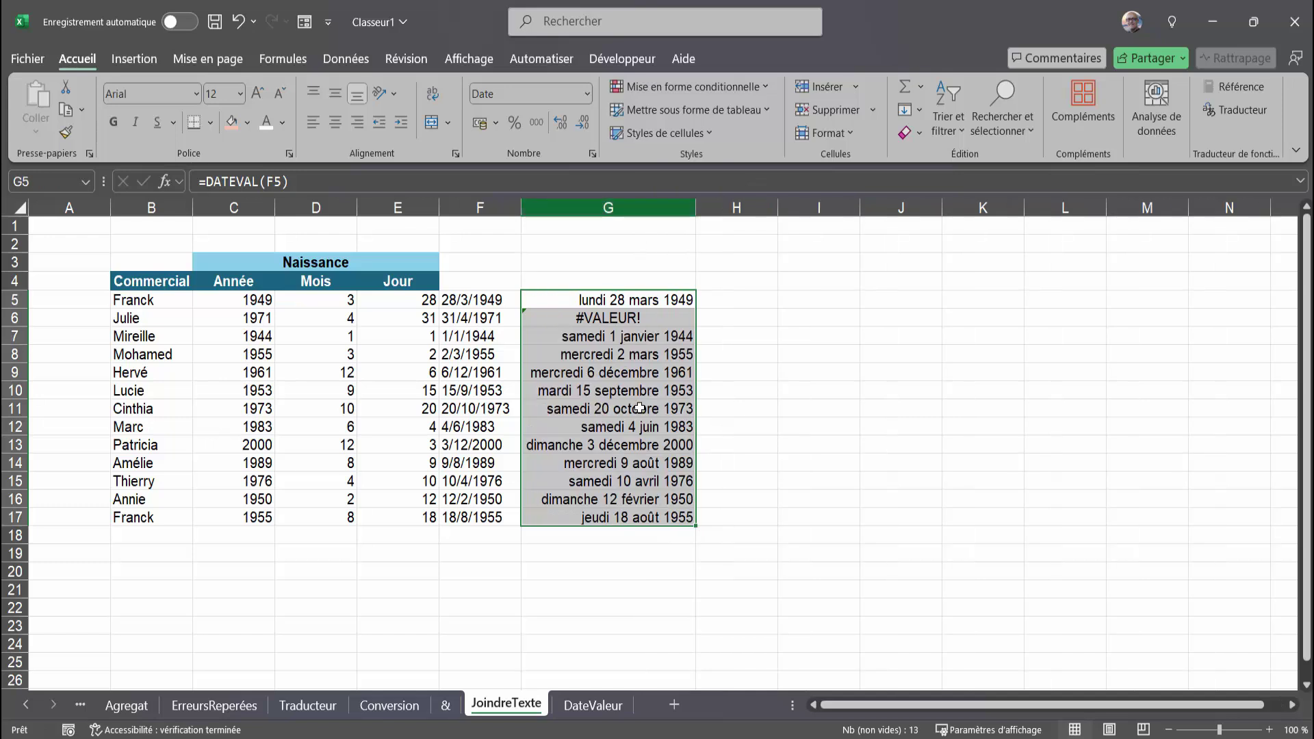
pyautogui.click(640, 409)
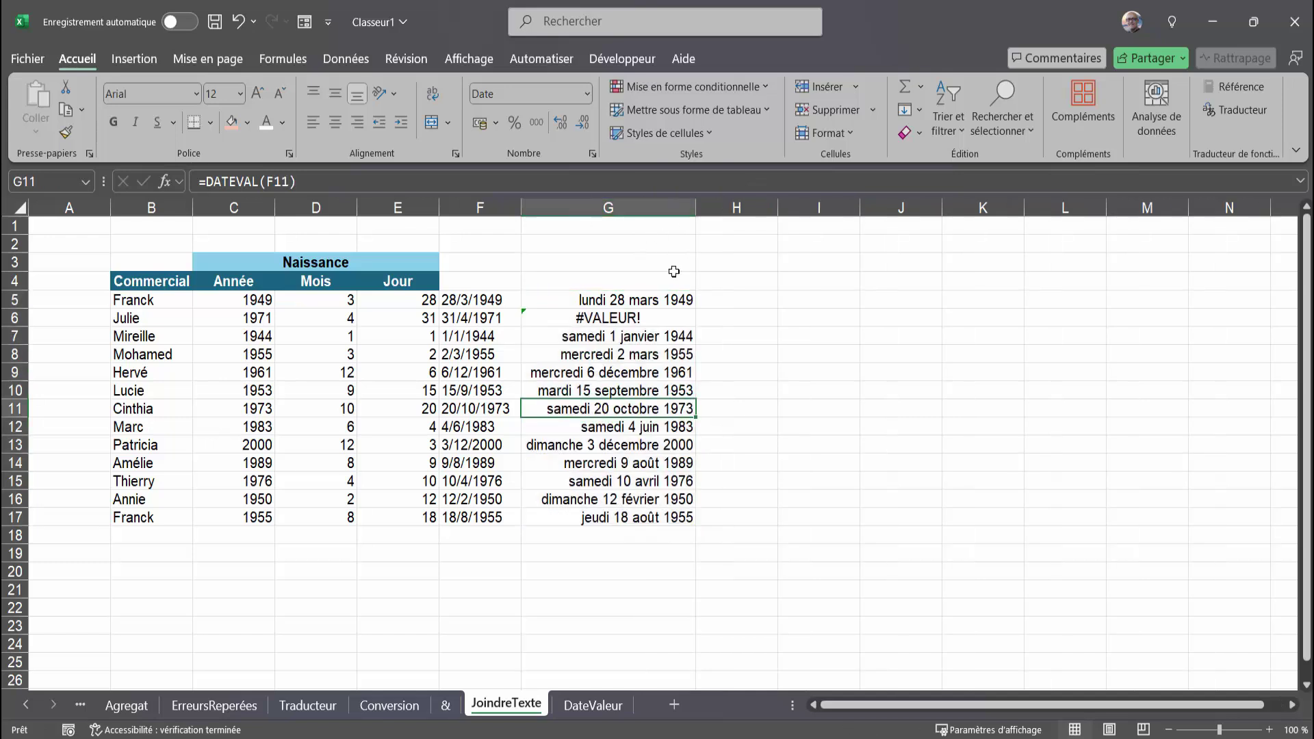
# - Correct the invalid April date behind the error in G6 by setting the day in E6 to 30
pyautogui.click(622, 318)
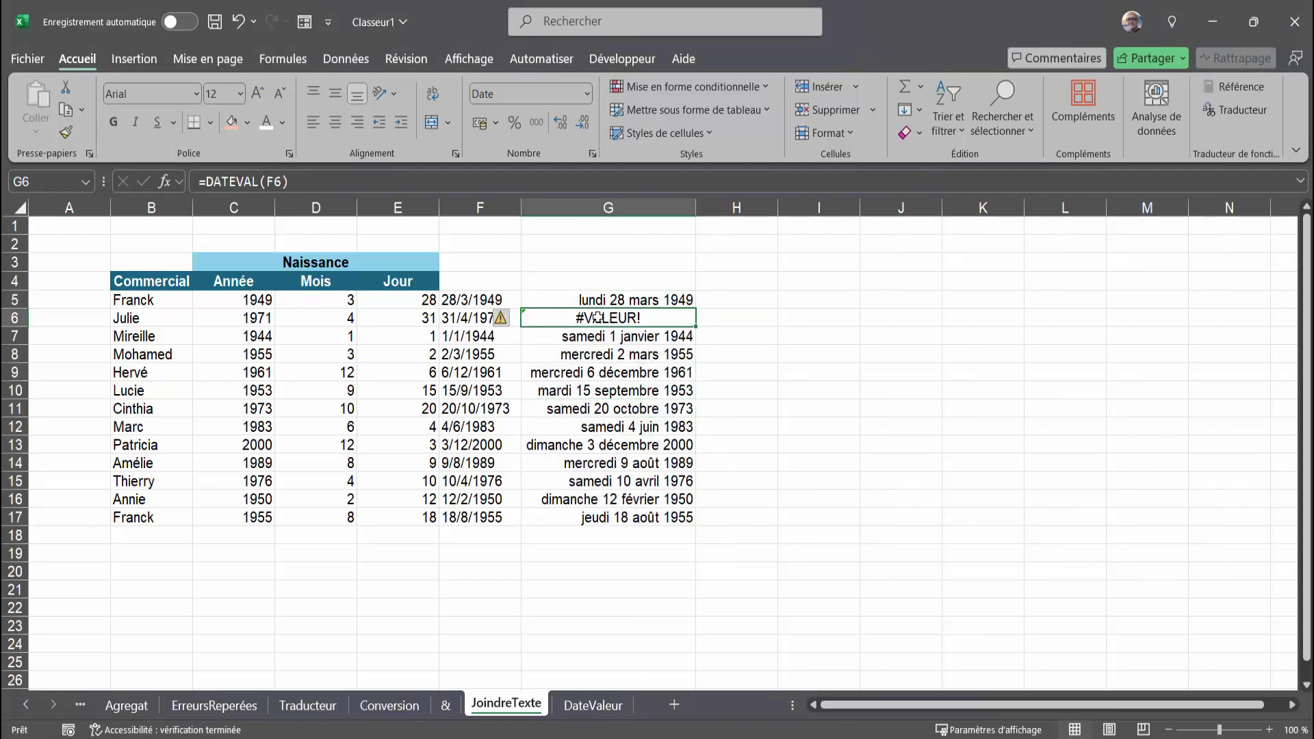
pyautogui.click(408, 321)
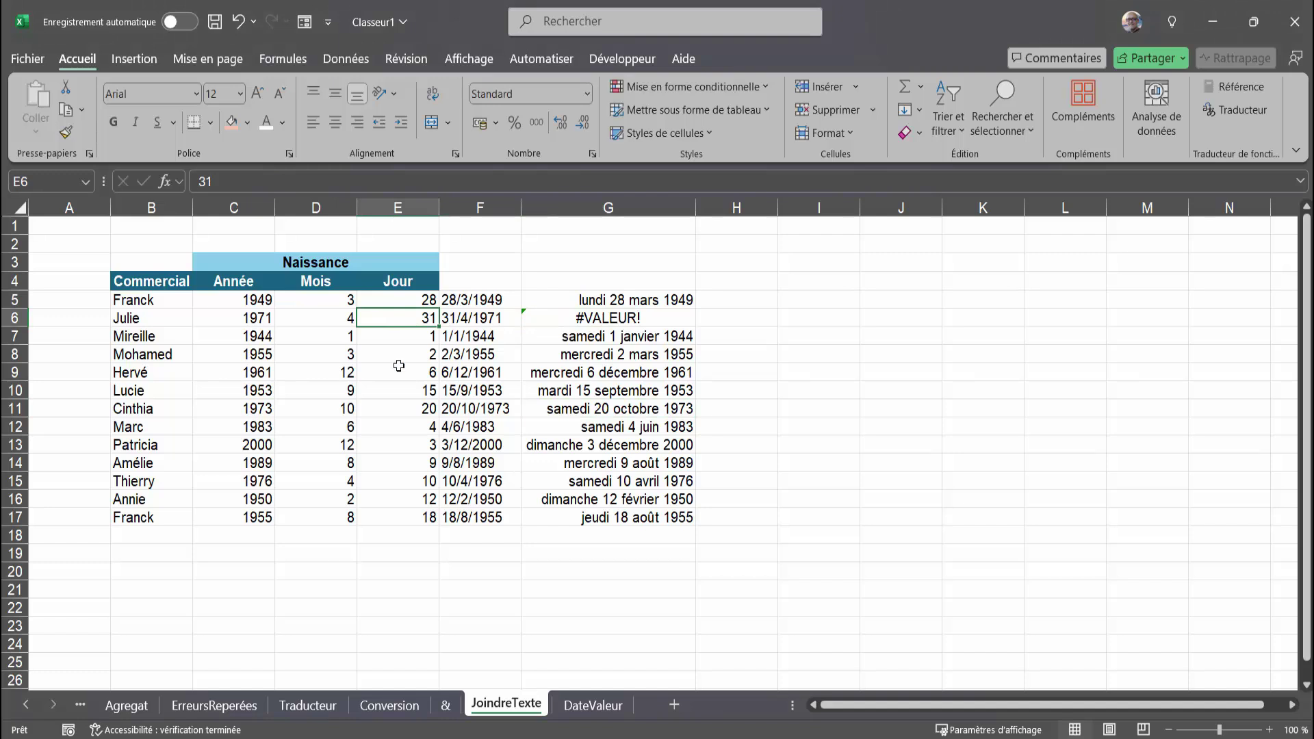
pyautogui.write('30')
pyautogui.press('Return')
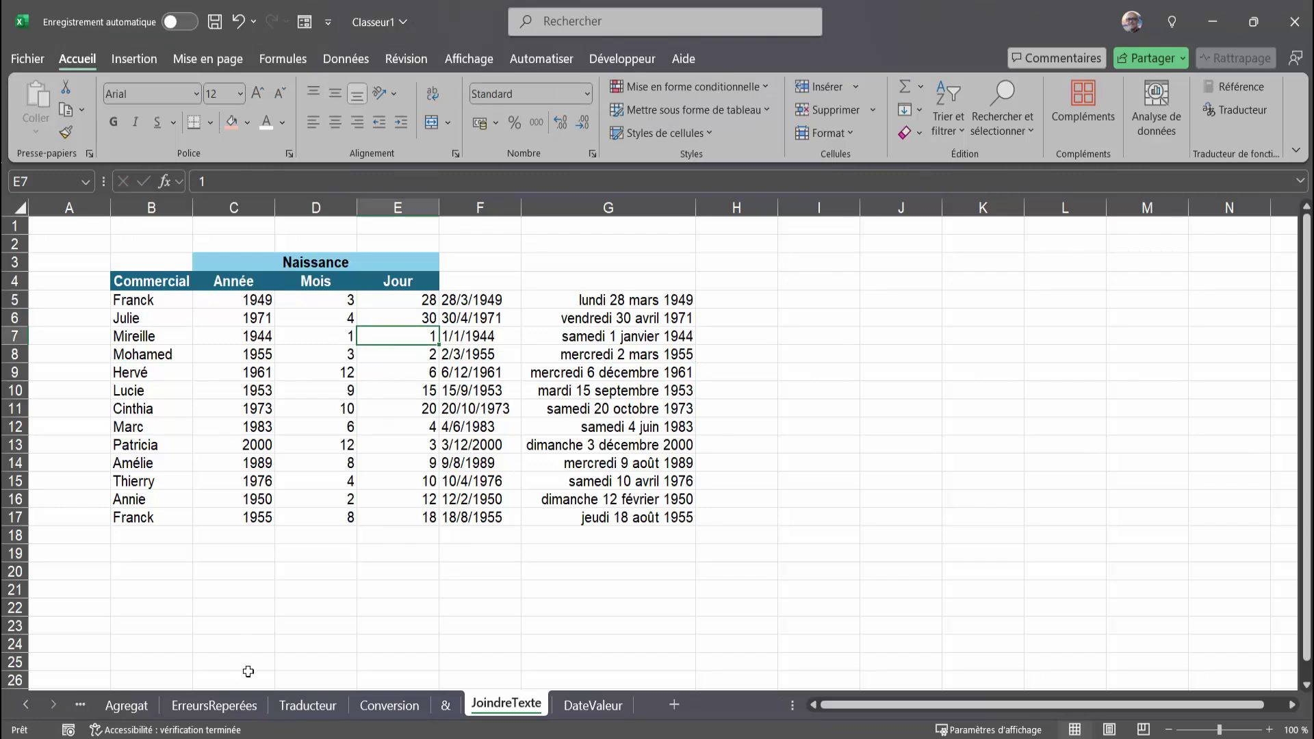
# - Insert the current date in H3 with =AUJOURDHUI()
pyautogui.click(756, 264)
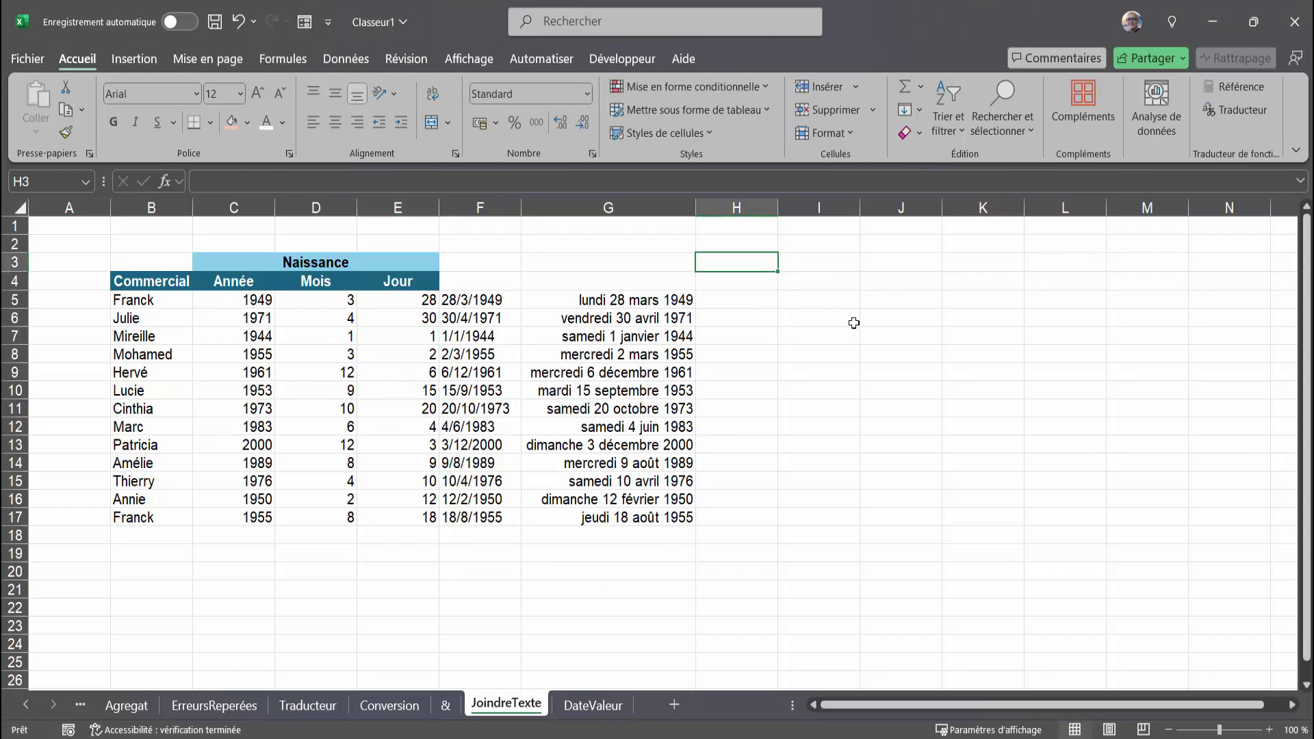
pyautogui.write('=auj')
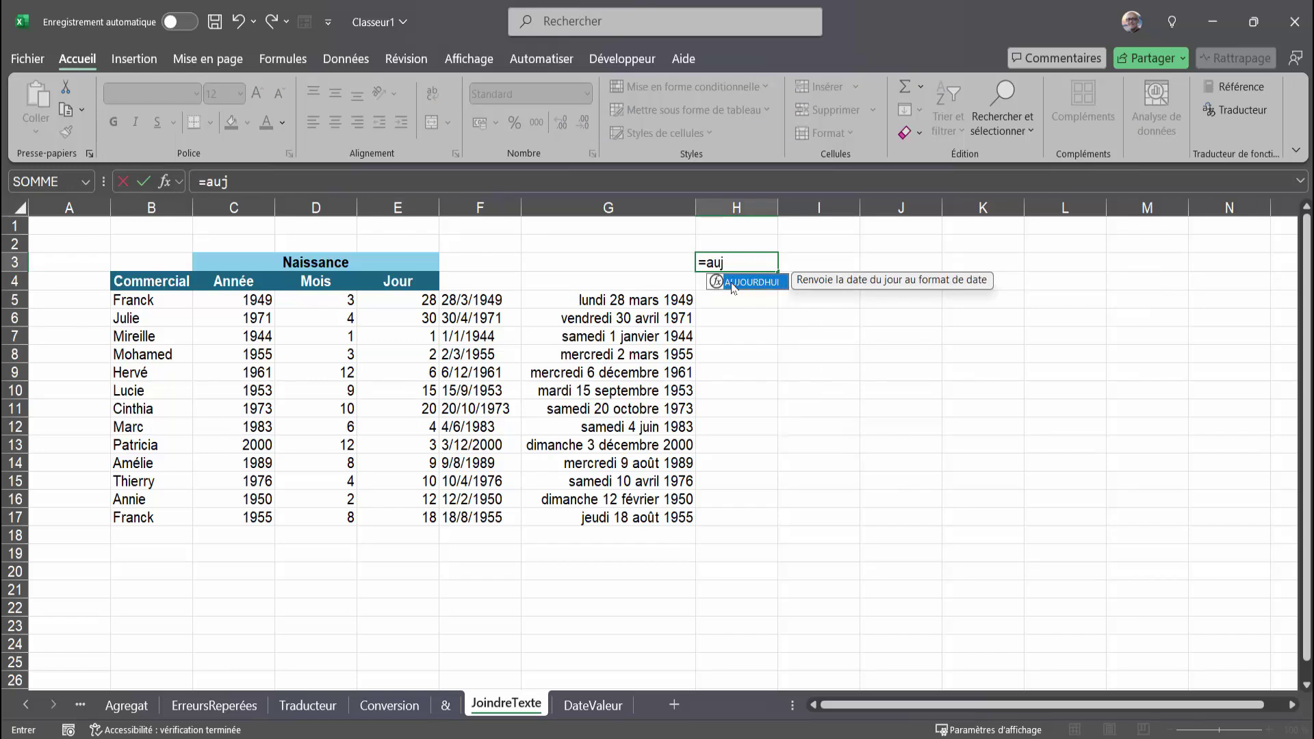
pyautogui.doubleClick(732, 286)
pyautogui.write(')')
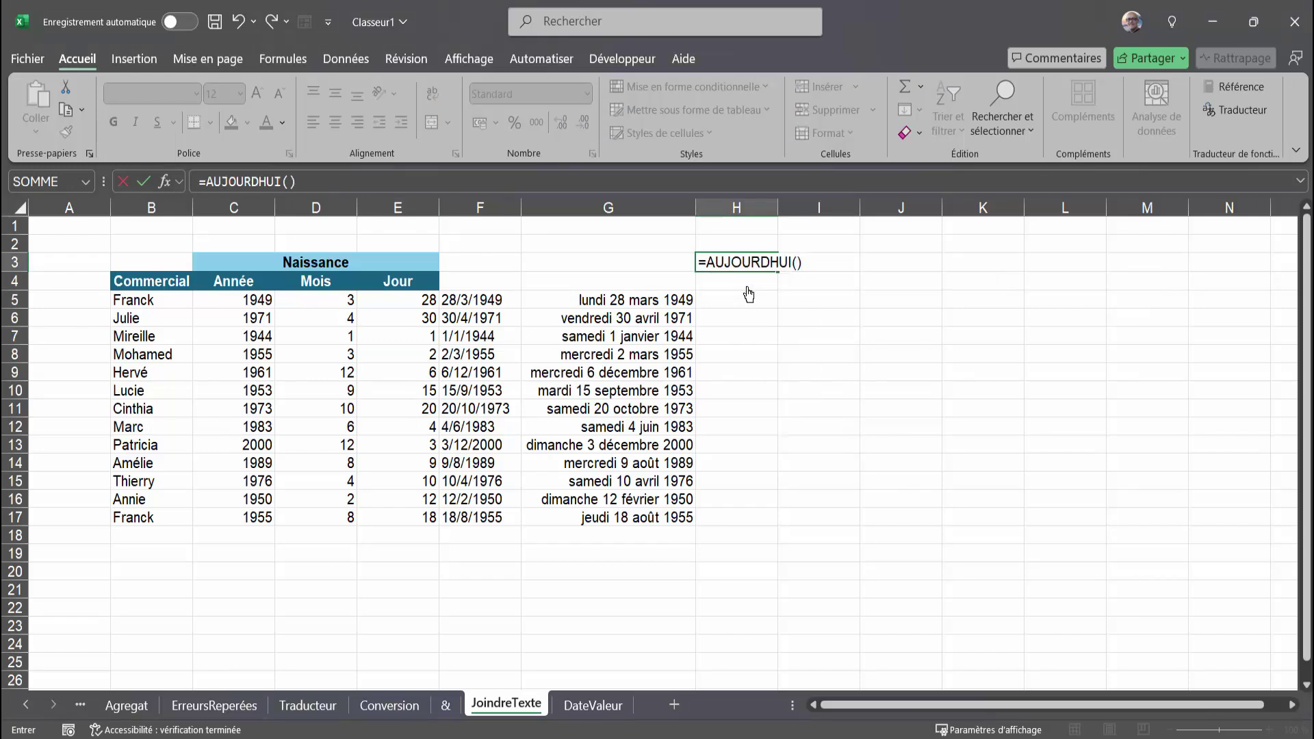
pyautogui.press('Return')
# - Calculate the age in full years in H5 with =DATEDIF(G5;H3;"Y")
pyautogui.click(753, 300)
pyautogui.write('=DAT')
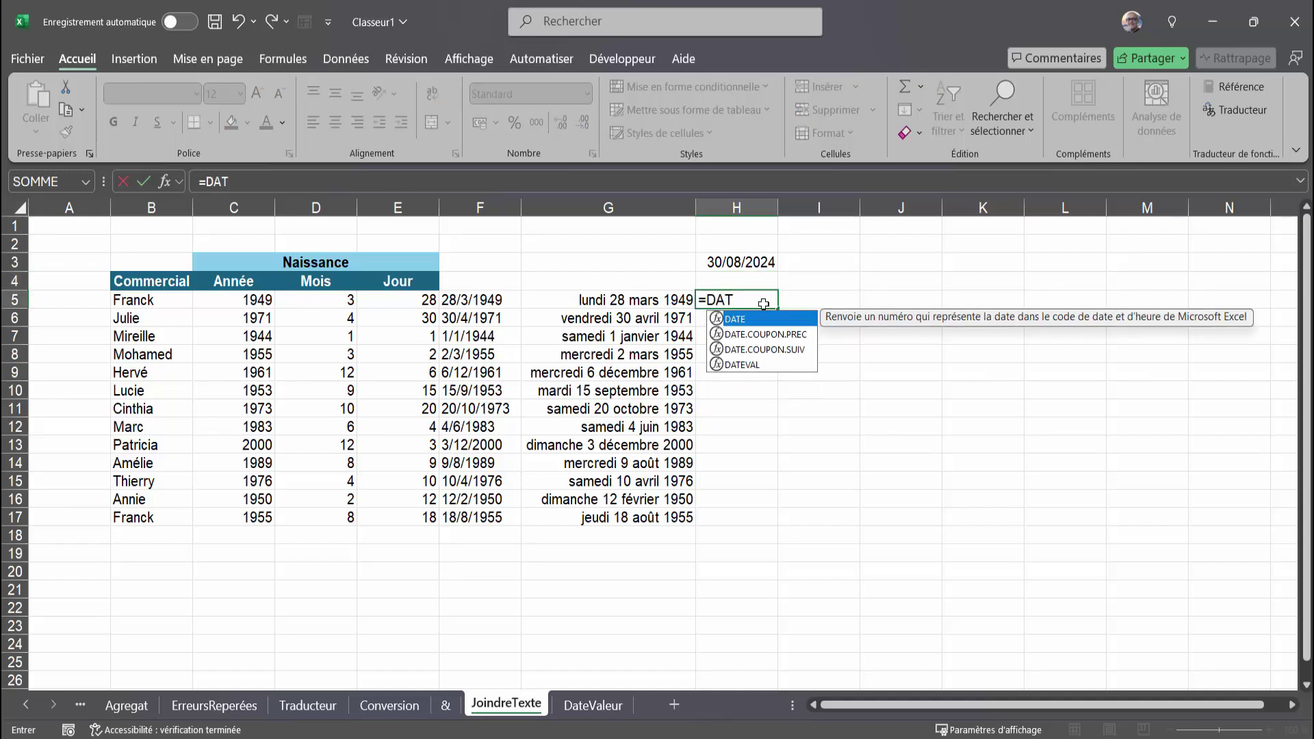
pyautogui.write('EDIF(')
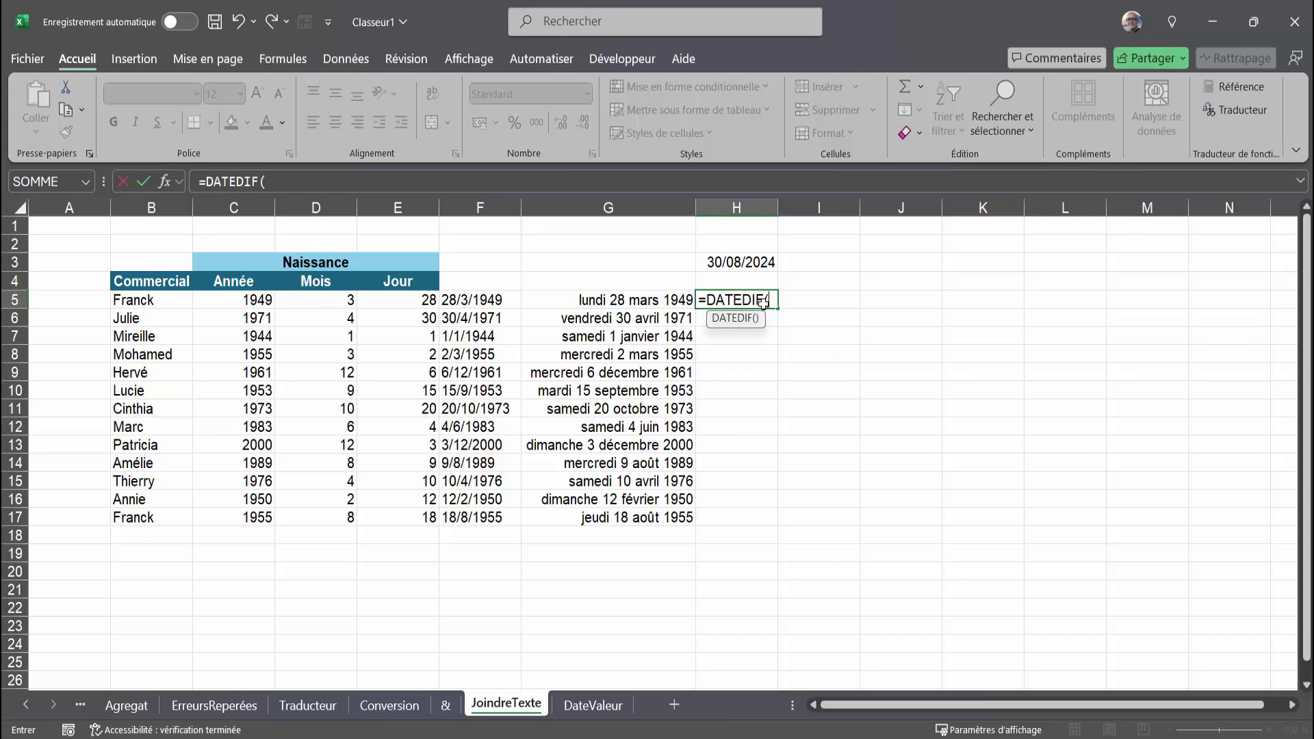
pyautogui.click(632, 302)
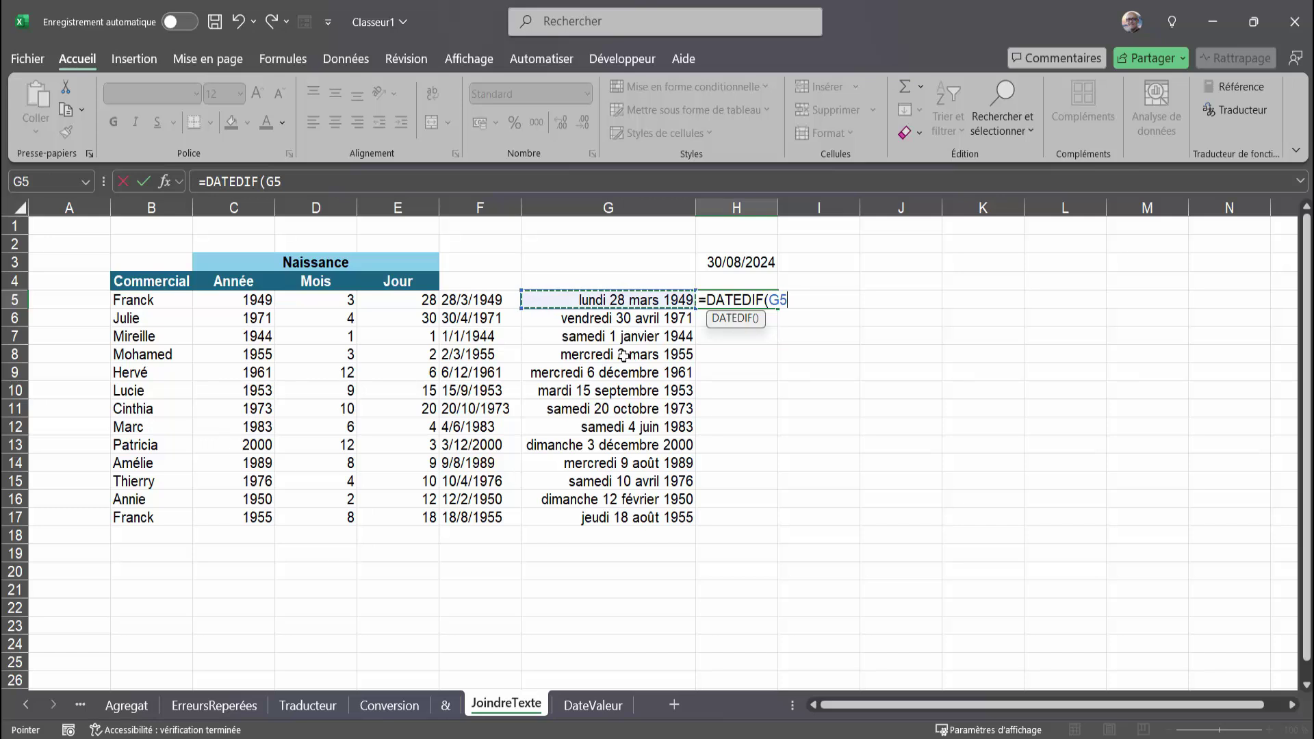
pyautogui.write(';')
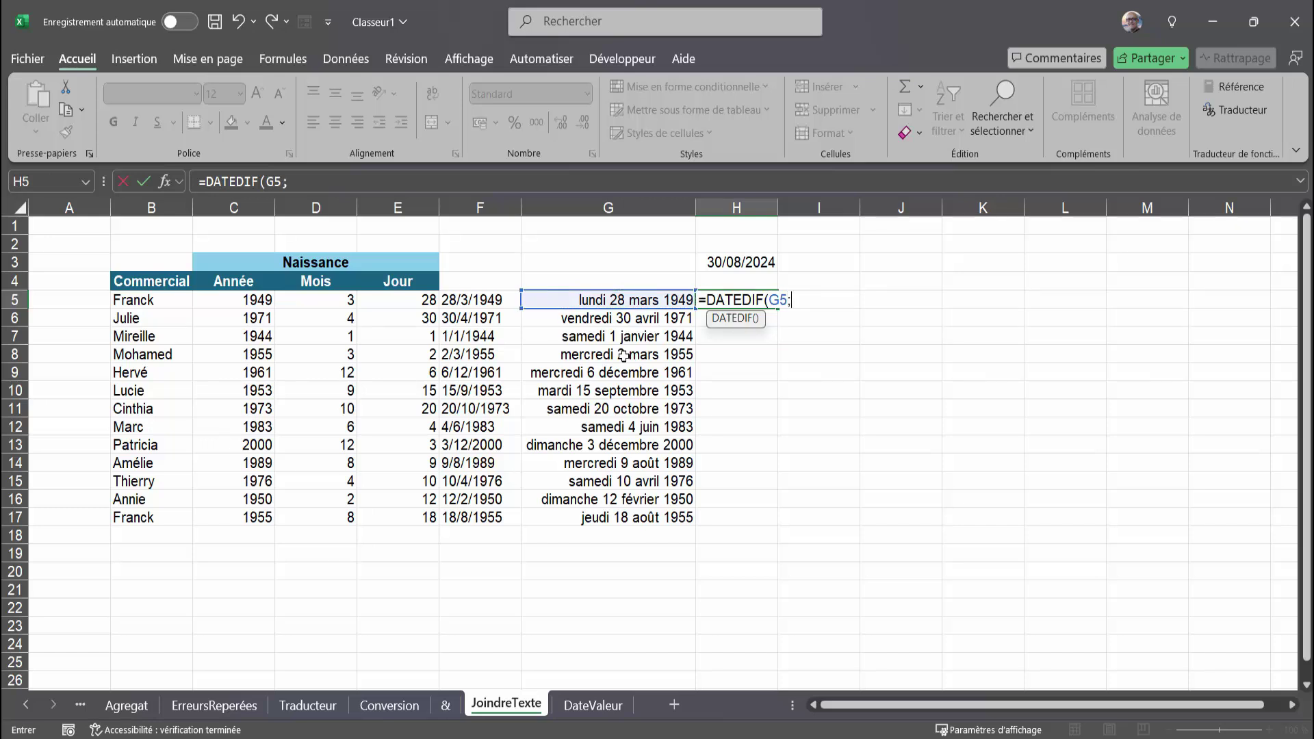
pyautogui.click(732, 262)
pyautogui.write(';')
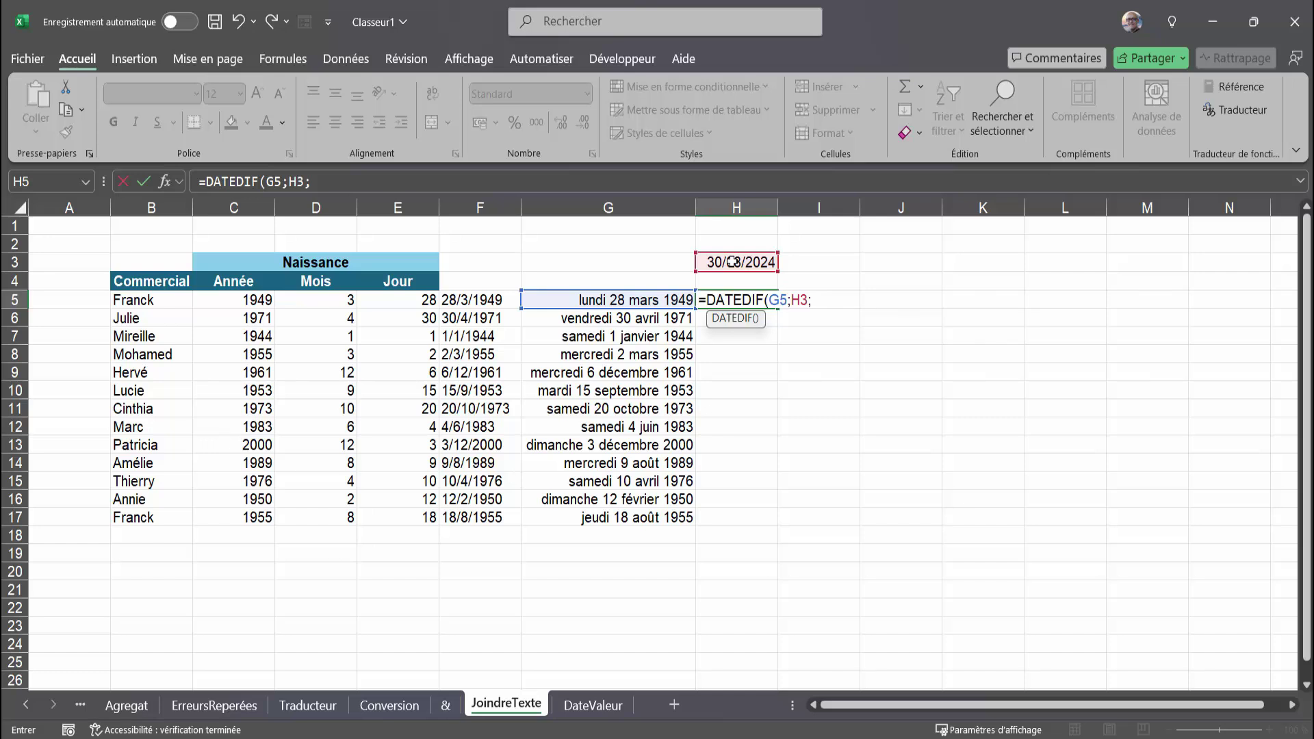
pyautogui.write('"Y")')
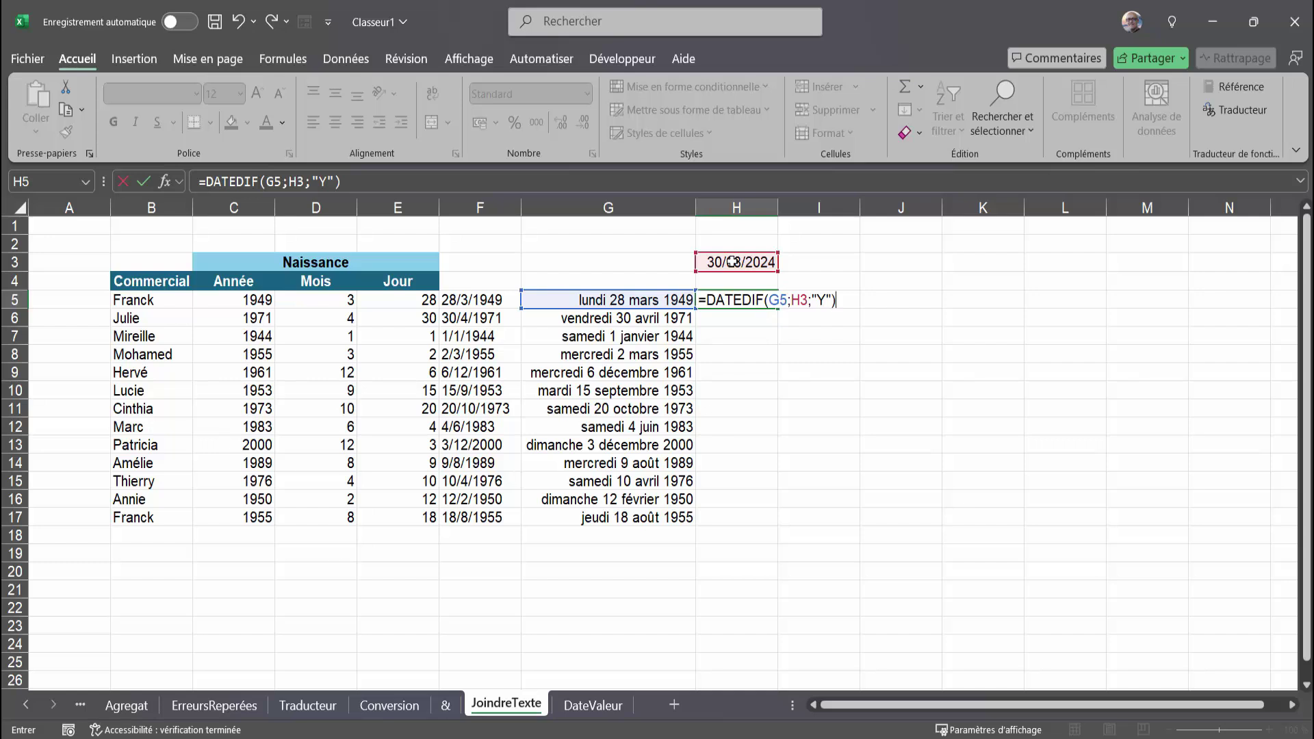
pyautogui.press('Return')
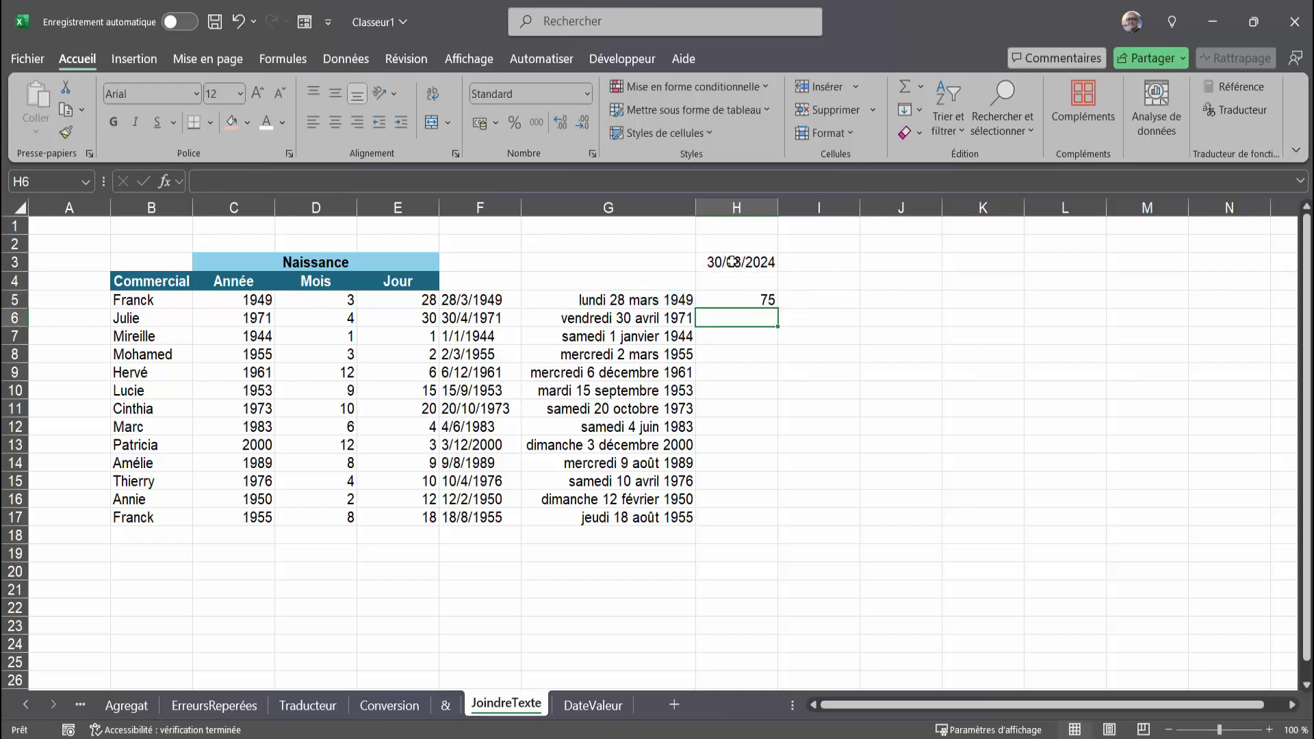
# - Make the H3 reference in the H5 formula absolute ($H$3) and copy the formula down to H17
pyautogui.doubleClick(760, 300)
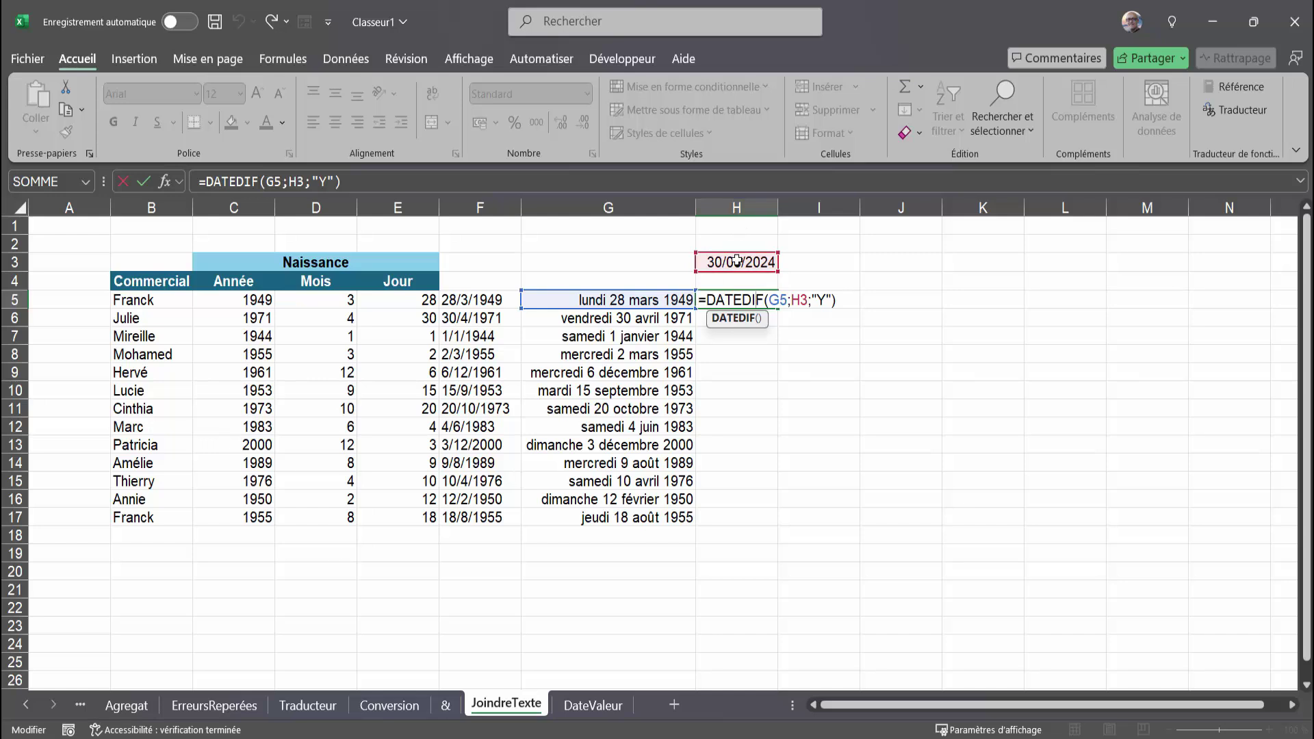
pyautogui.click(792, 301)
pyautogui.press('F4')
pyautogui.press('Return')
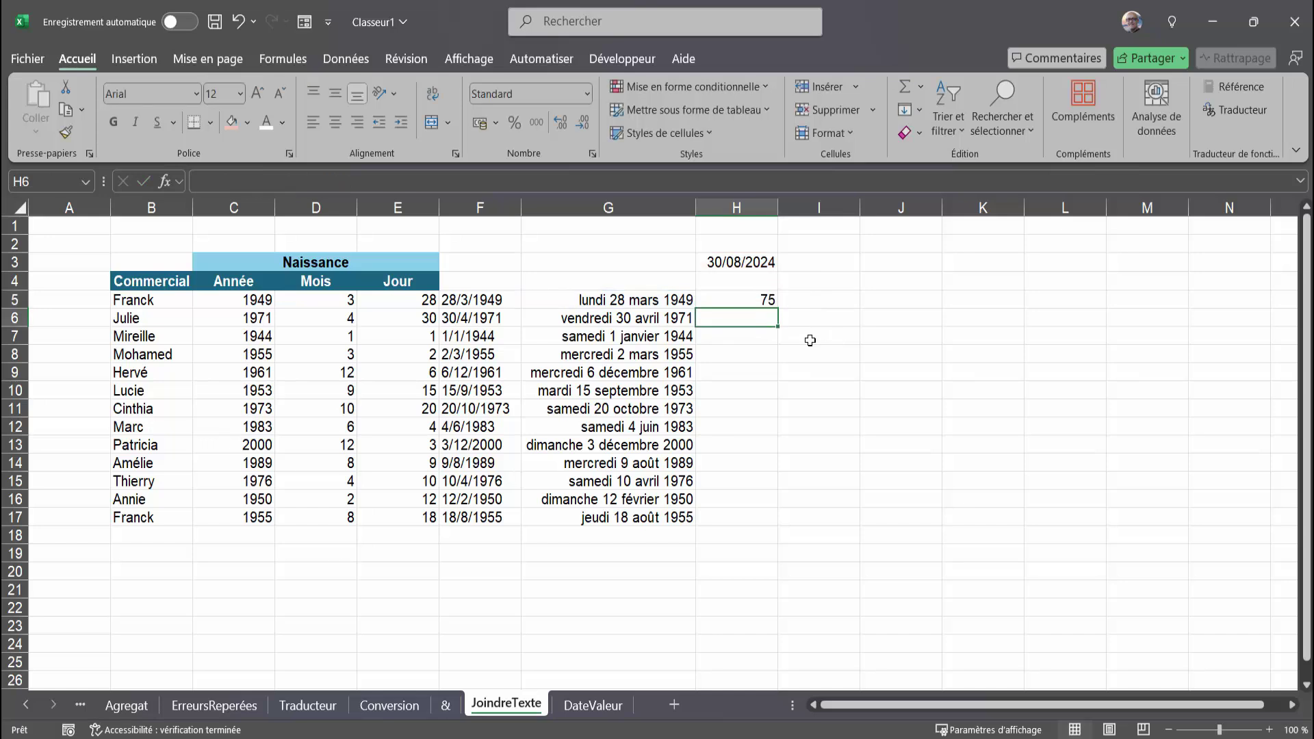
pyautogui.click(761, 296)
pyautogui.moveTo(778, 309); pyautogui.dragTo(758, 527)
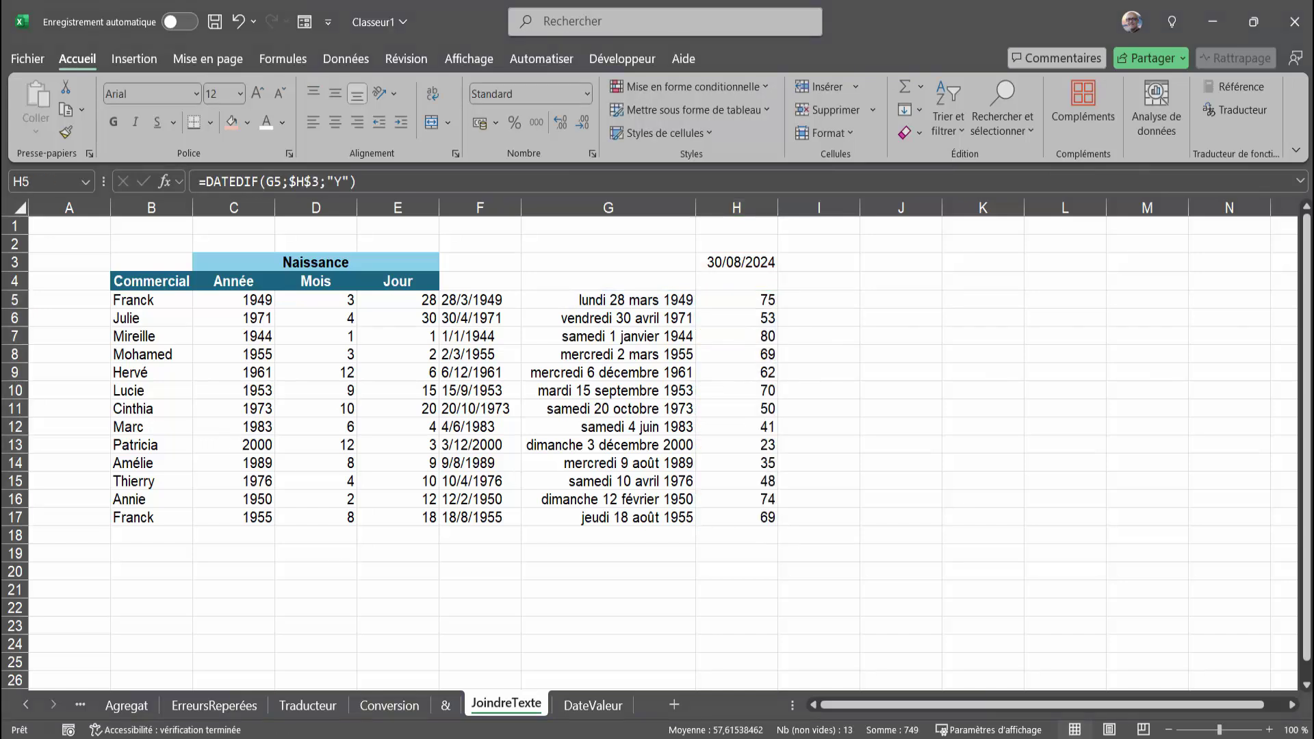